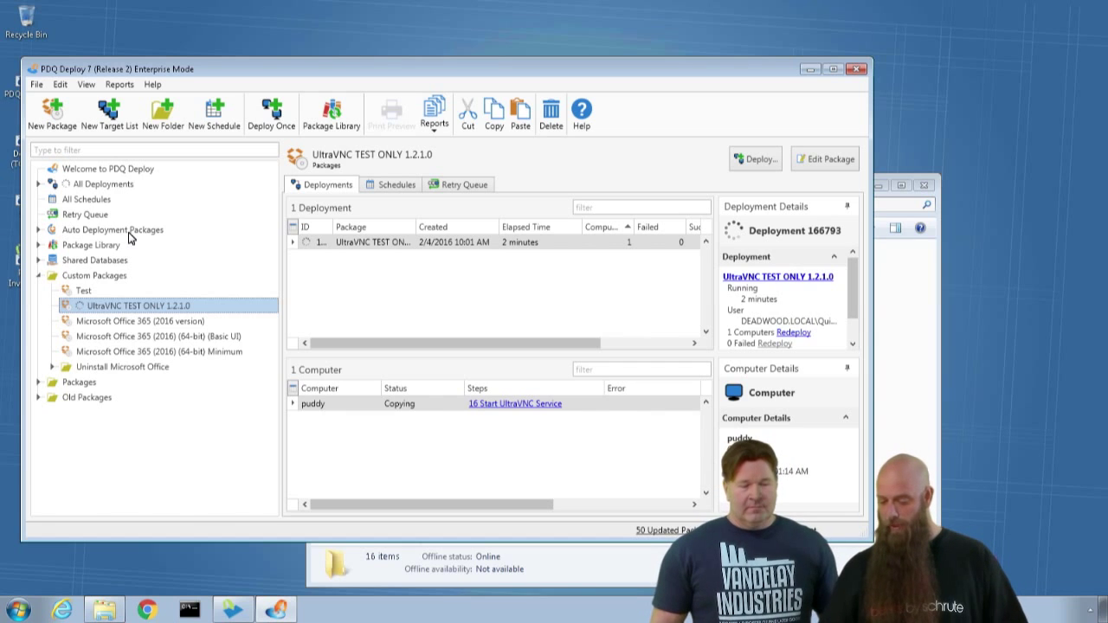
Show the UltraVNC package among the Package Library's packages and clear the windows off the desktop shortcuts.
{"action": "left_click", "coordinate": [79, 245]}
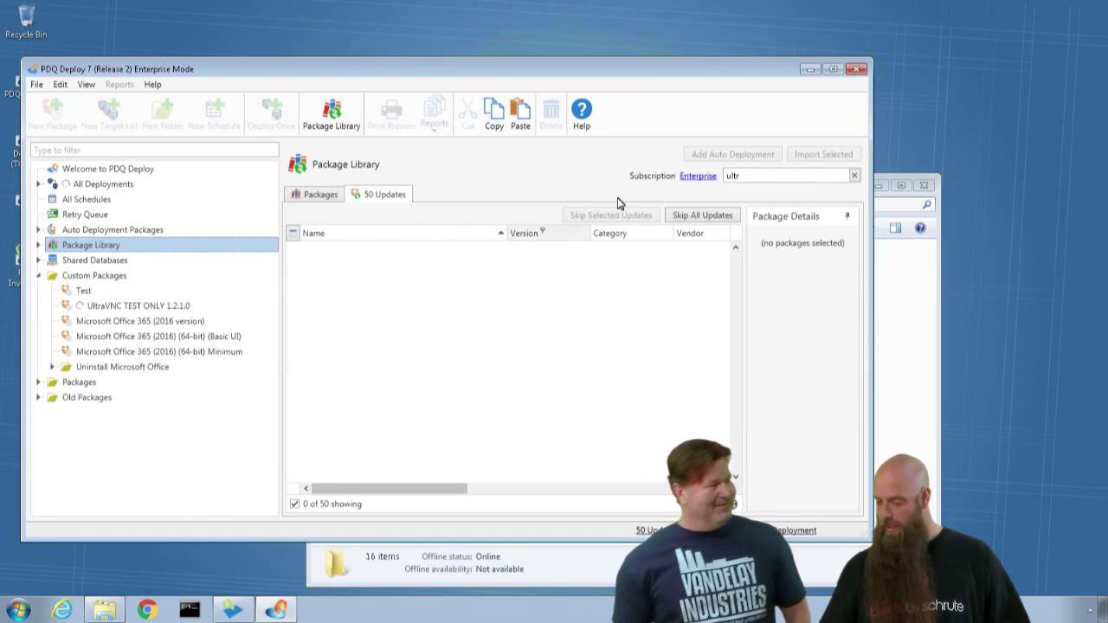
{"action": "left_click", "coordinate": [315, 197]}
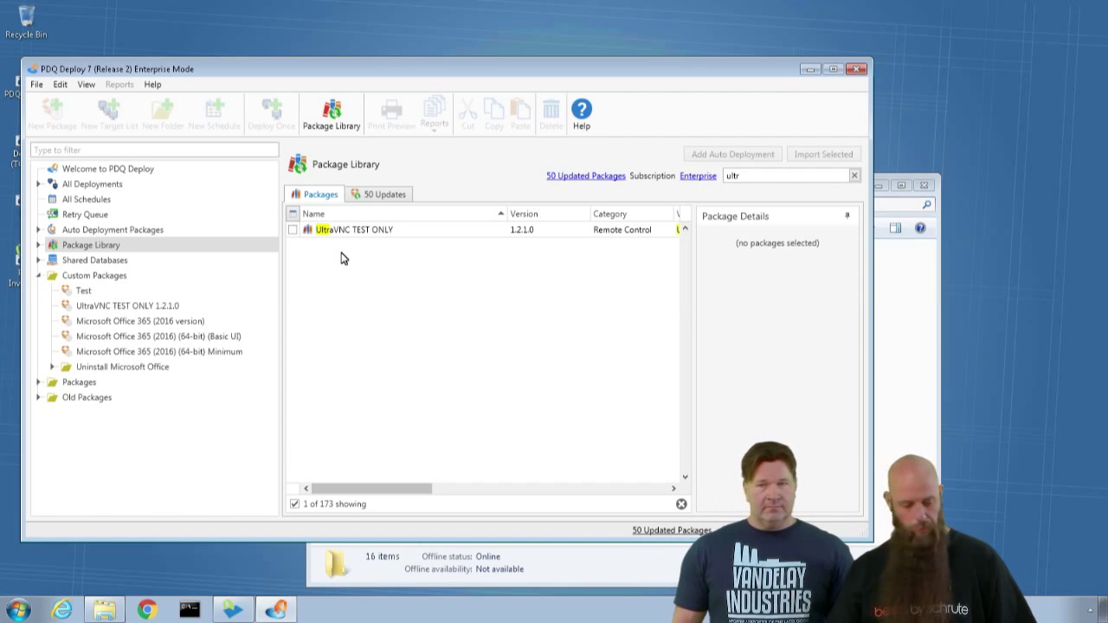
{"action": "left_click_drag", "start_coordinate": [446, 78], "coordinate": [541, 69]}
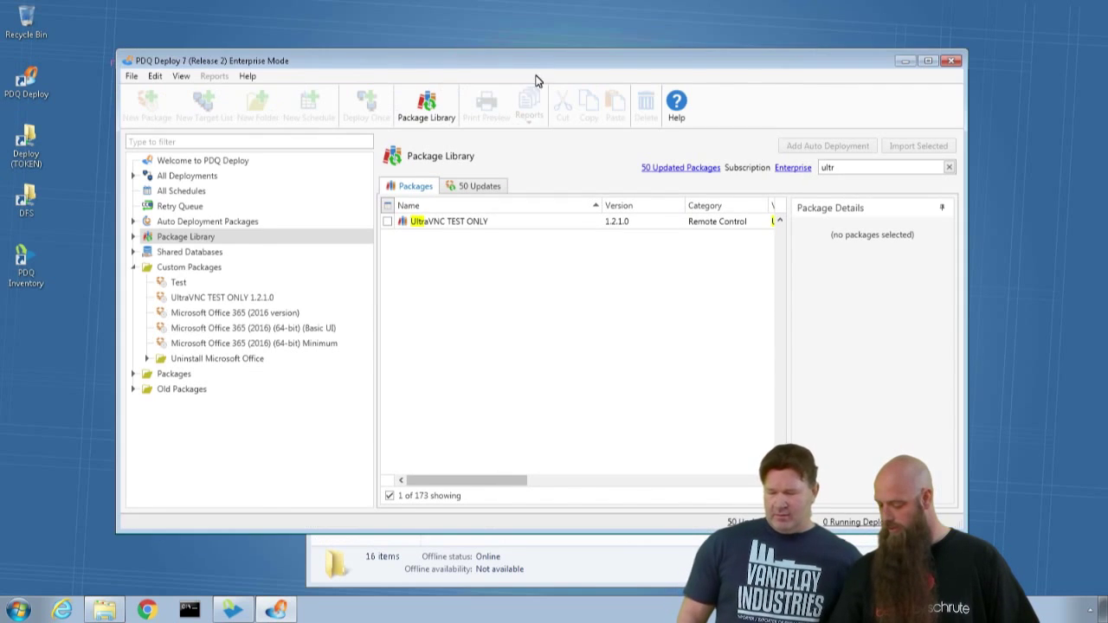
{"action": "left_click", "coordinate": [656, 588]}
{"action": "key", "text": "alt+Tab"}
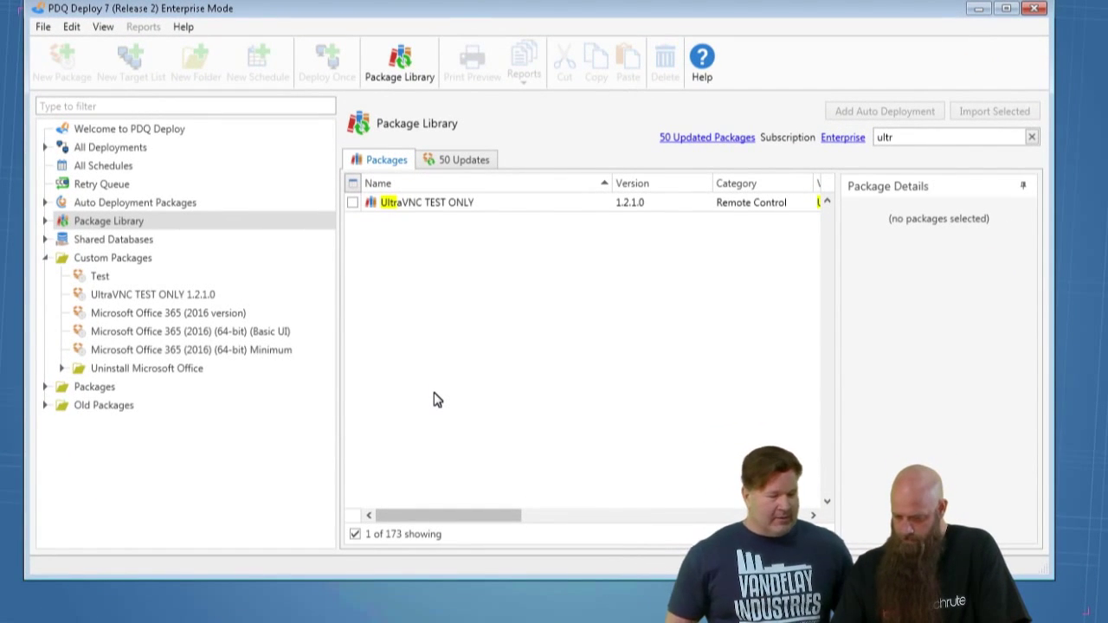
Open the custom package UltraVNC TEST ONLY 1.2.1.0 for editing and bring its window fully into view.
{"action": "left_click", "coordinate": [122, 299]}
{"action": "double_click", "coordinate": [121, 299]}
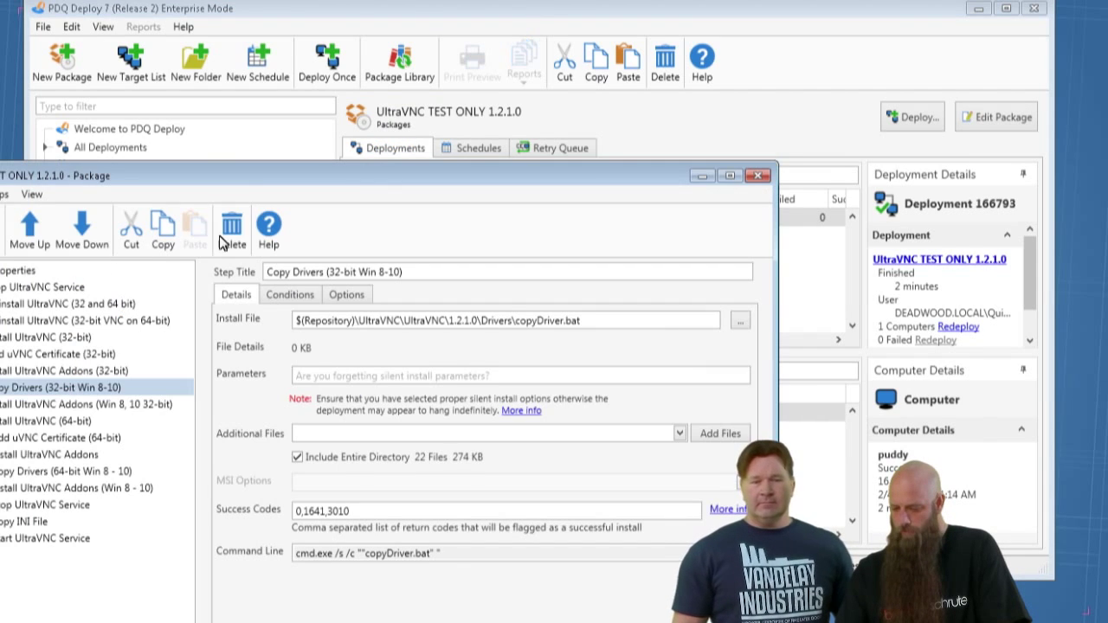
{"action": "left_click_drag", "start_coordinate": [238, 180], "coordinate": [411, 110]}
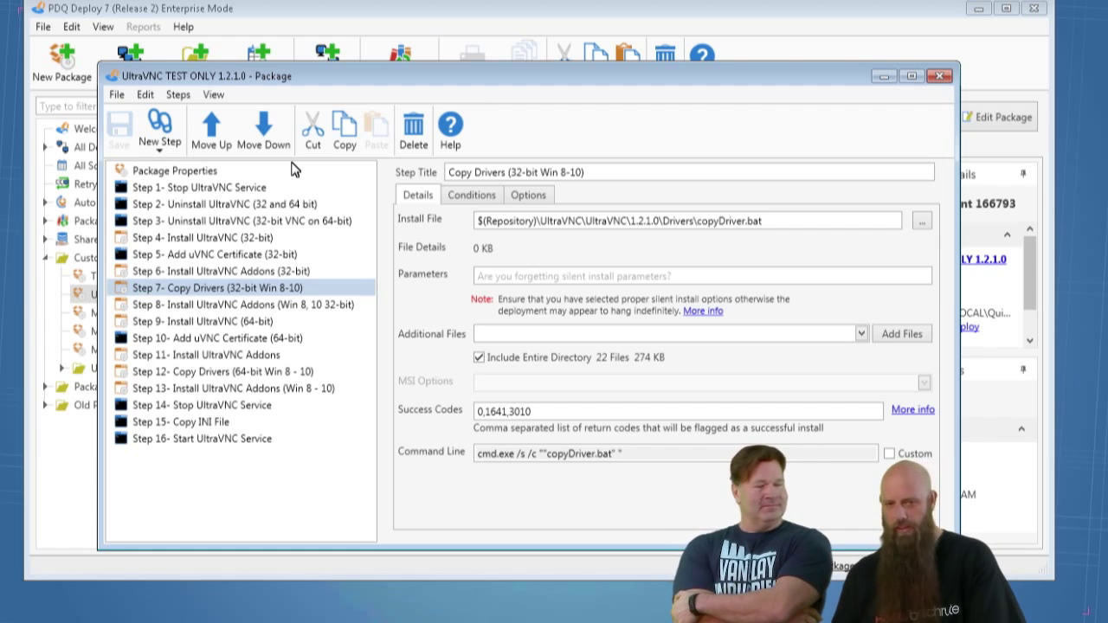
Review the command, success codes and options of Step 1, Stop UltraVNC Service.
{"action": "left_click", "coordinate": [220, 190]}
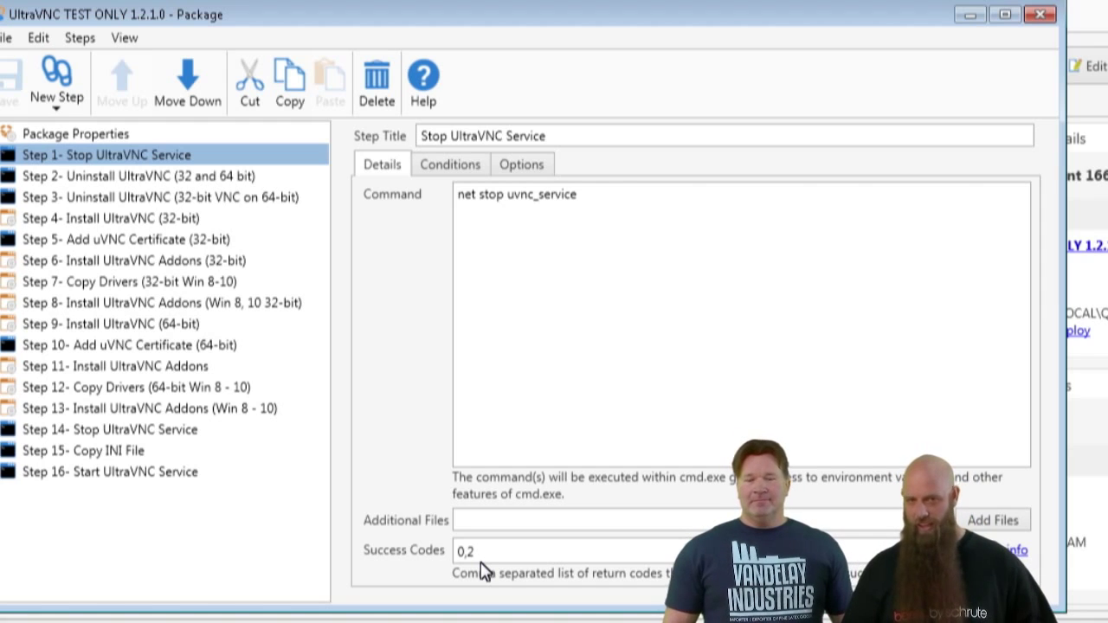
{"action": "left_click", "coordinate": [522, 170]}
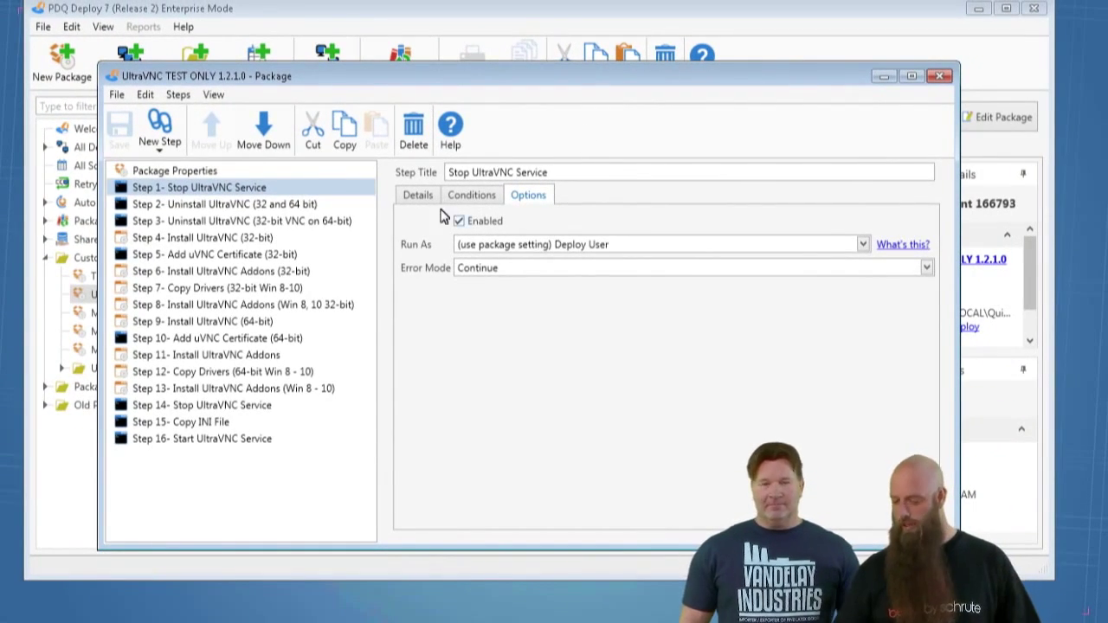
{"action": "left_click", "coordinate": [420, 196]}
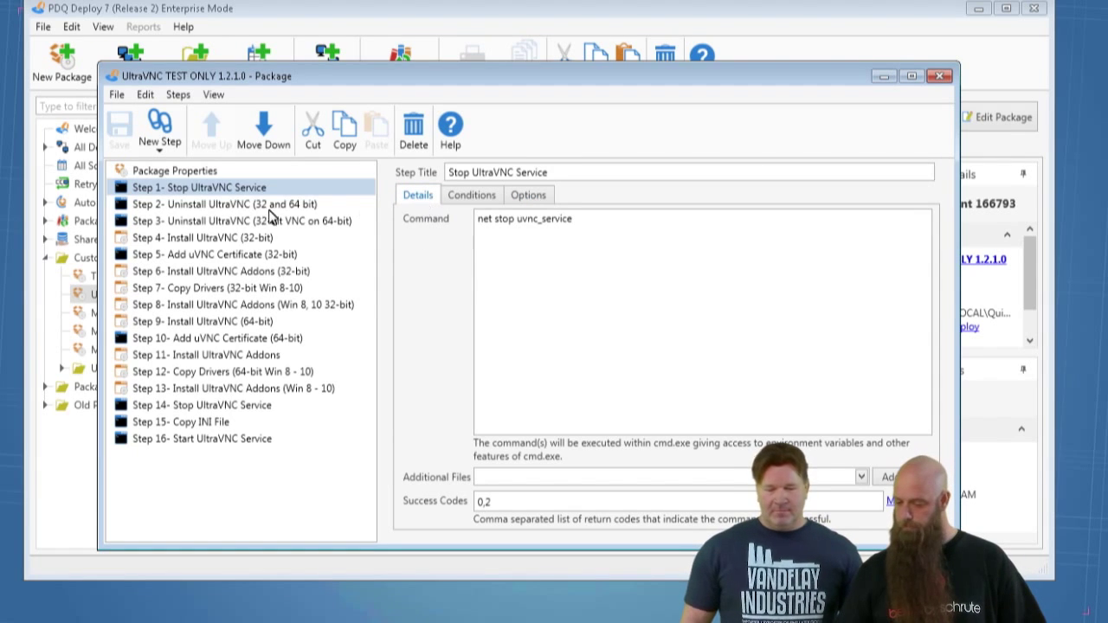
Review the commands and conditions of the two uninstall steps, Step 2 and Step 3, and show Step 4, Install UltraVNC (32-bit).
{"action": "left_click", "coordinate": [251, 208]}
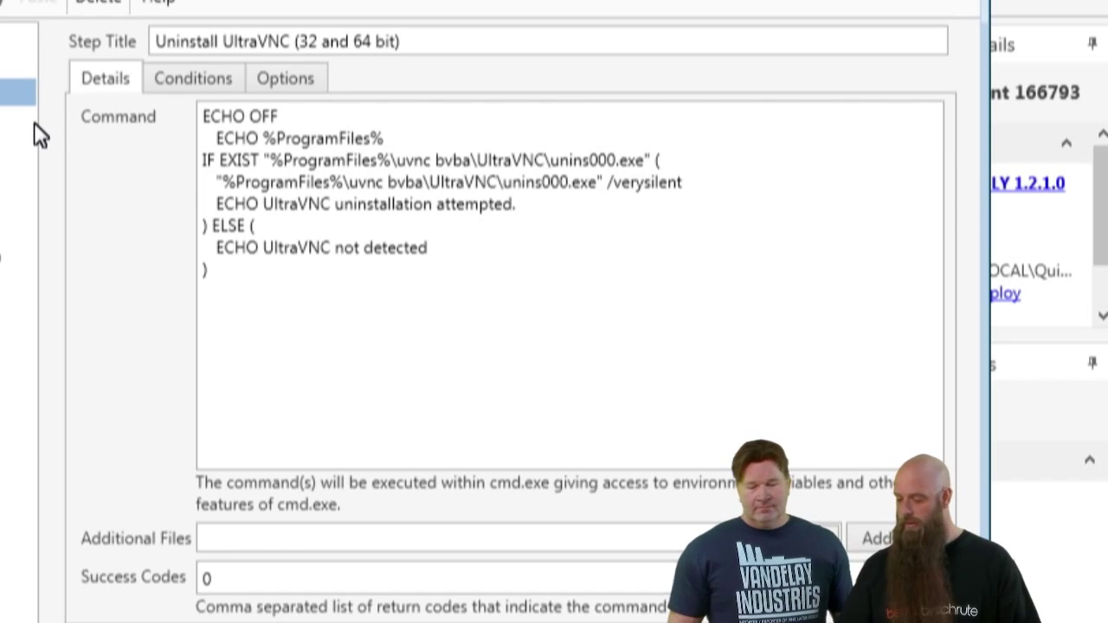
{"action": "left_click", "coordinate": [191, 79]}
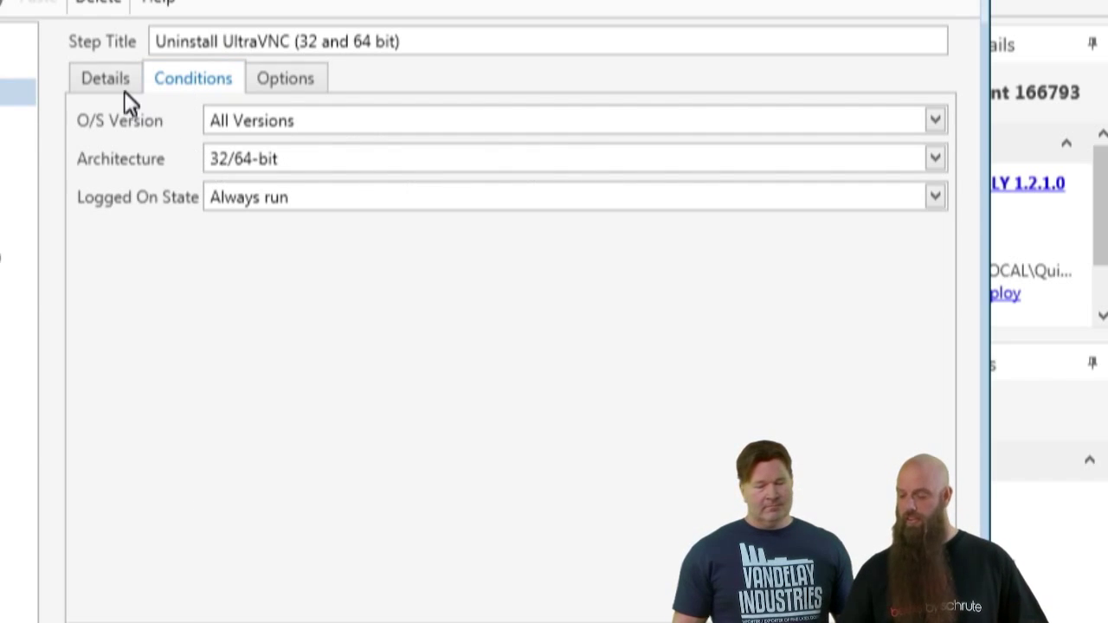
{"action": "left_click", "coordinate": [98, 76]}
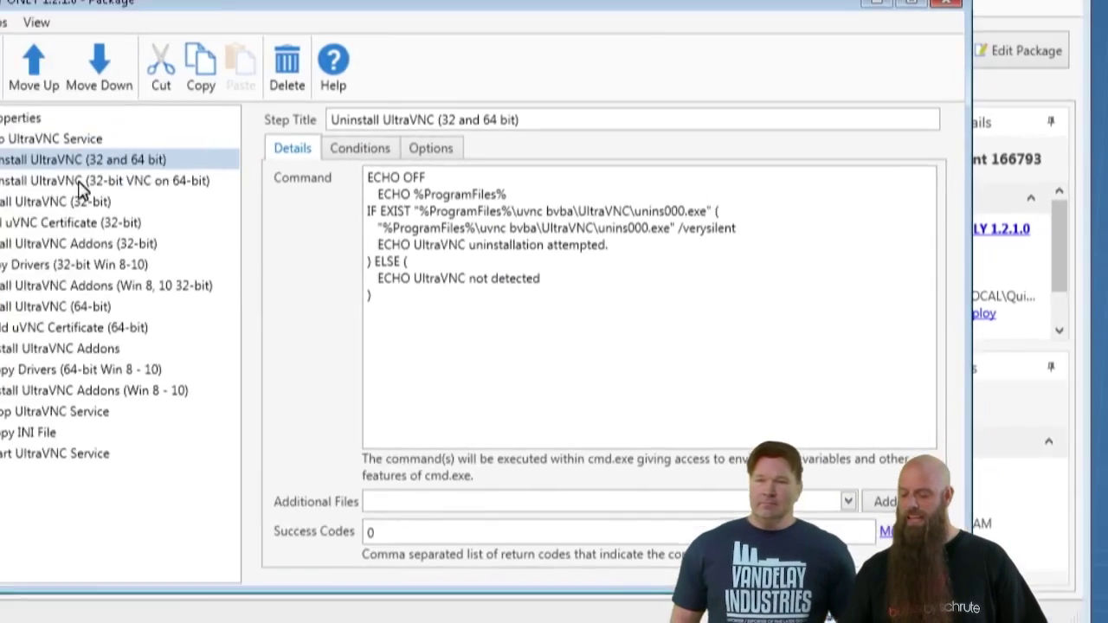
{"action": "left_click", "coordinate": [249, 221]}
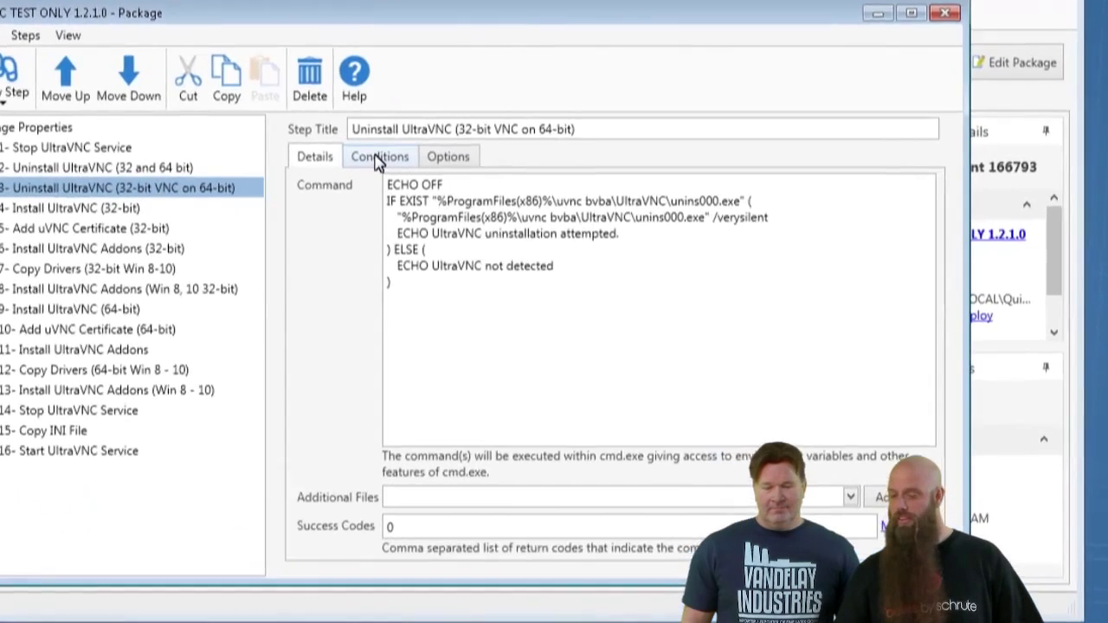
{"action": "left_click", "coordinate": [378, 160]}
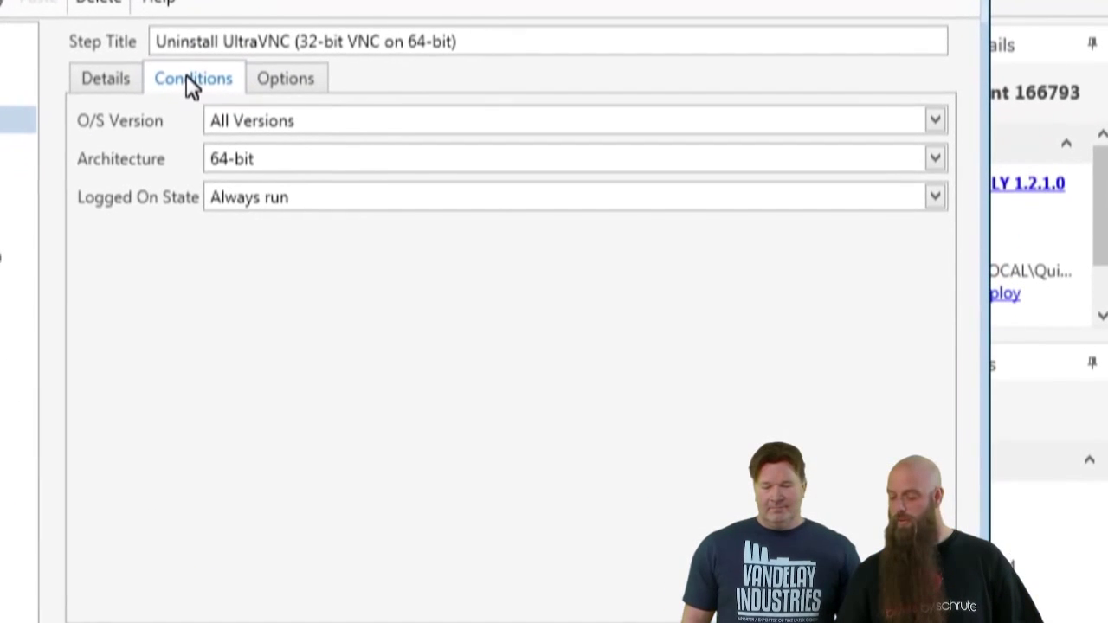
{"action": "left_click", "coordinate": [315, 157]}
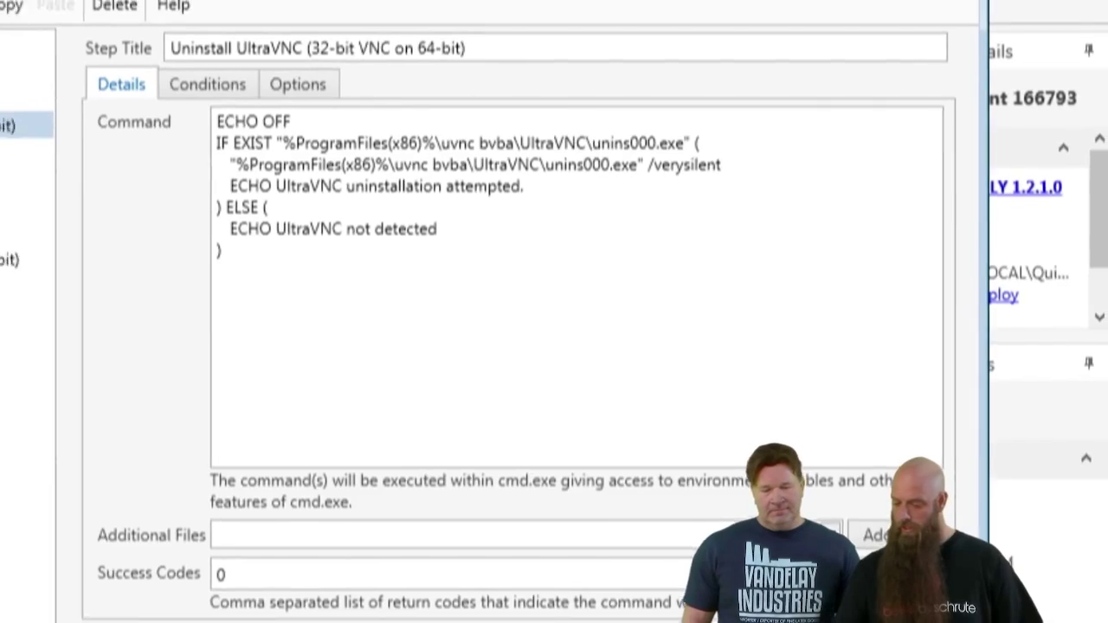
{"action": "left_click", "coordinate": [245, 238]}
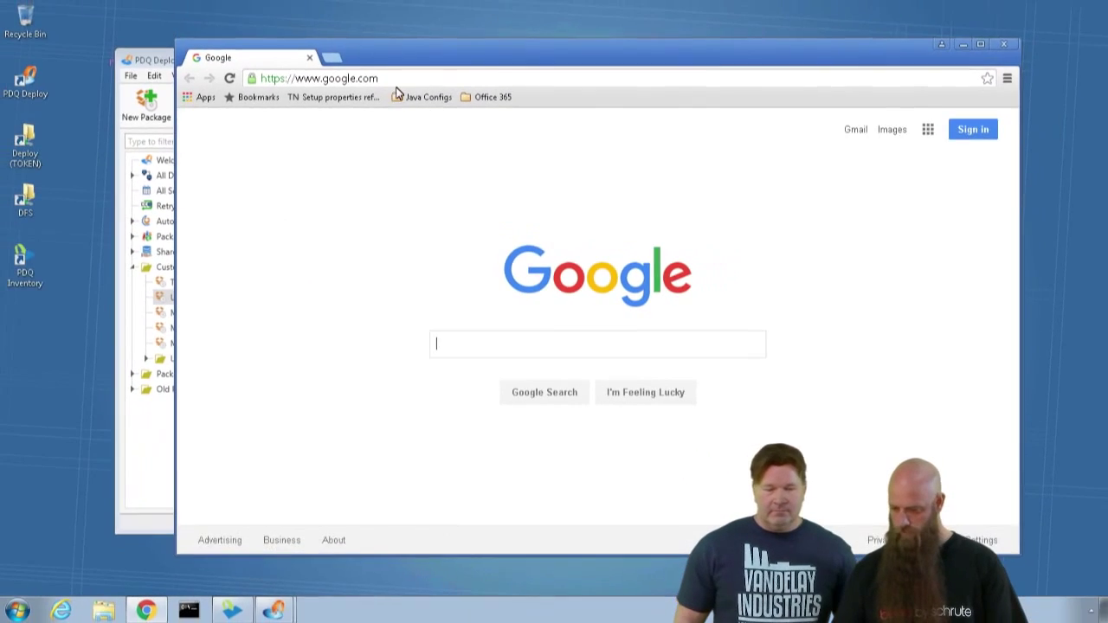
Switch to Chrome and try to open the website uvnc.org.
{"action": "left_click", "coordinate": [378, 82]}
{"action": "type", "text": "u"}
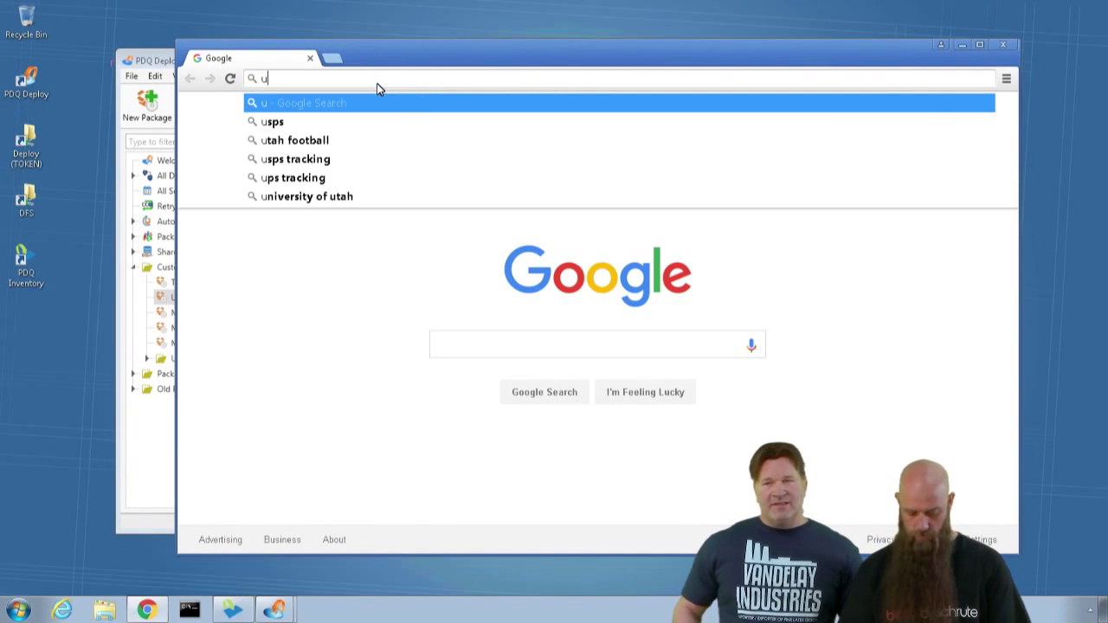
{"action": "type", "text": "vnc.org"}
{"action": "key", "text": "Return"}
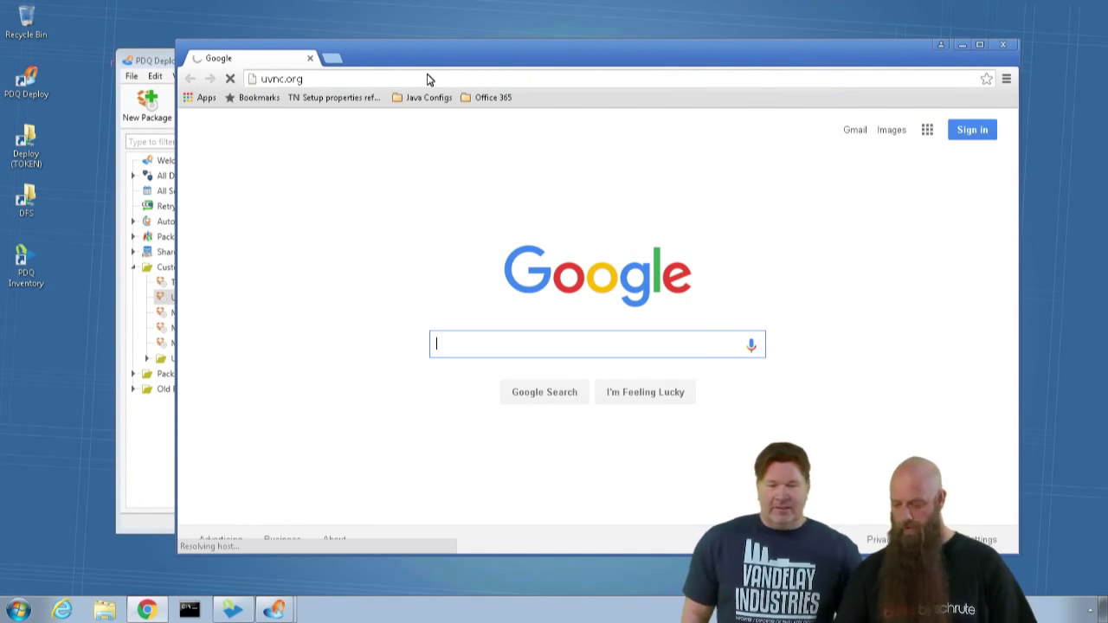
{"action": "left_click", "coordinate": [326, 83]}
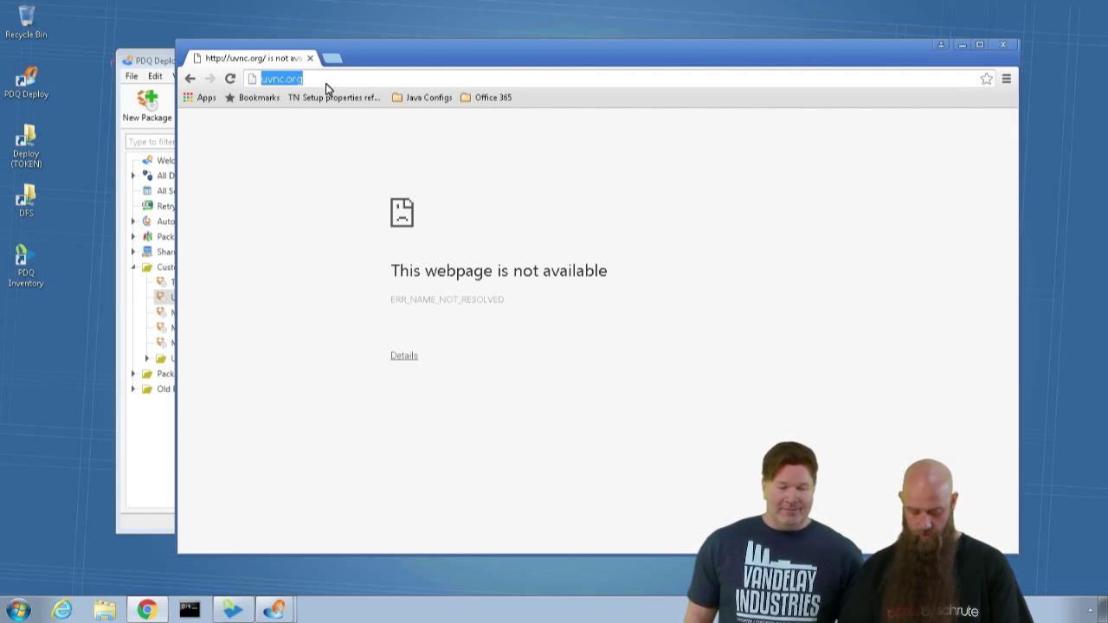
{"action": "type", "text": "u"}
{"action": "key", "text": "BackSpace"}
{"action": "type", "text": "ultravnc"}
{"action": "key", "text": "Return"}
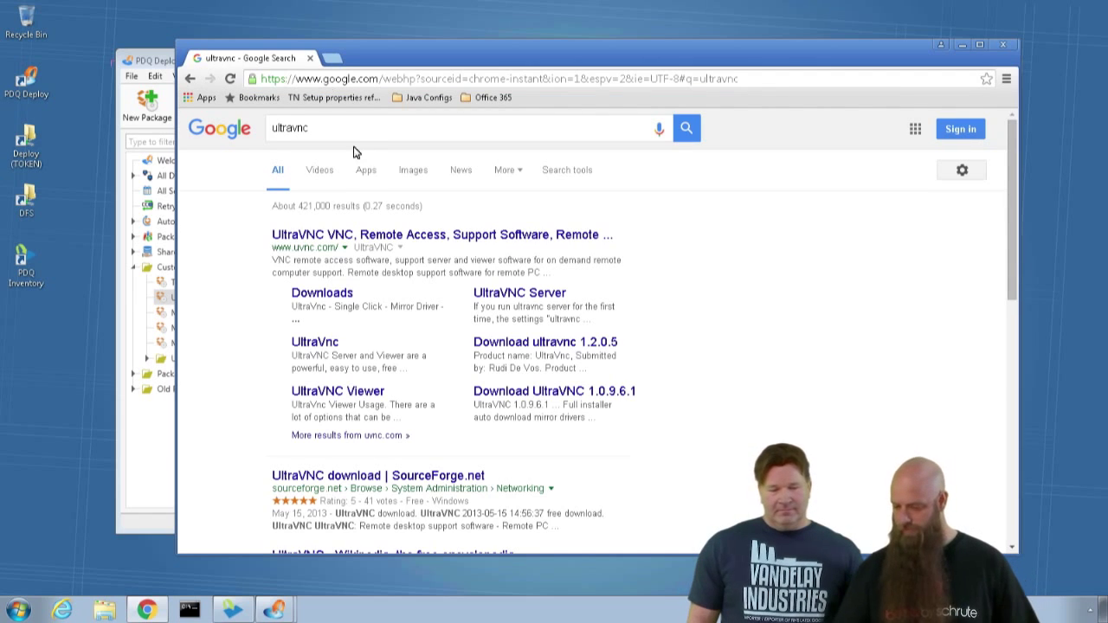
{"action": "left_click", "coordinate": [314, 235]}
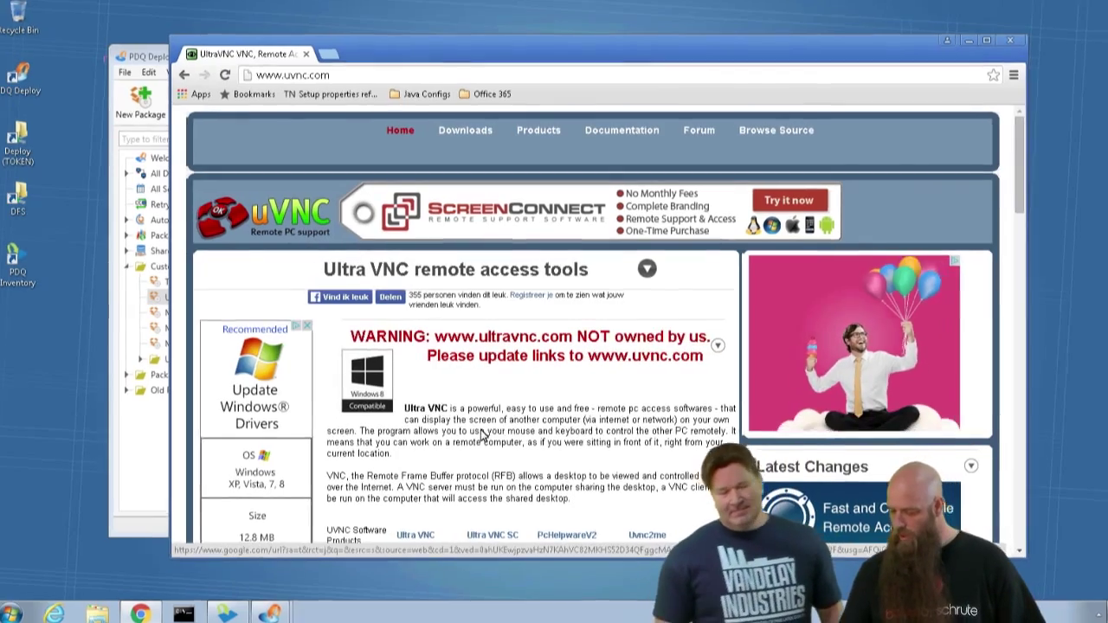
Examine the product comparison table on the UltraVNC home page and the UltraVNC Features page.
{"action": "scroll", "coordinate": [482, 436], "scroll_direction": "down", "scroll_amount": 1}
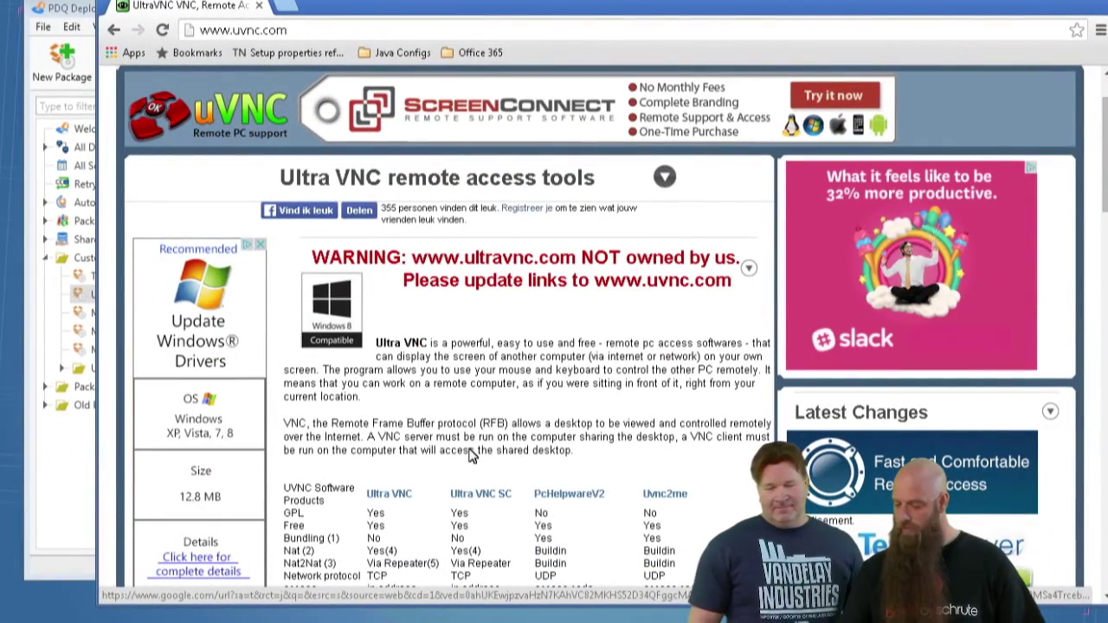
{"action": "scroll", "coordinate": [517, 404], "scroll_direction": "down", "scroll_amount": 2}
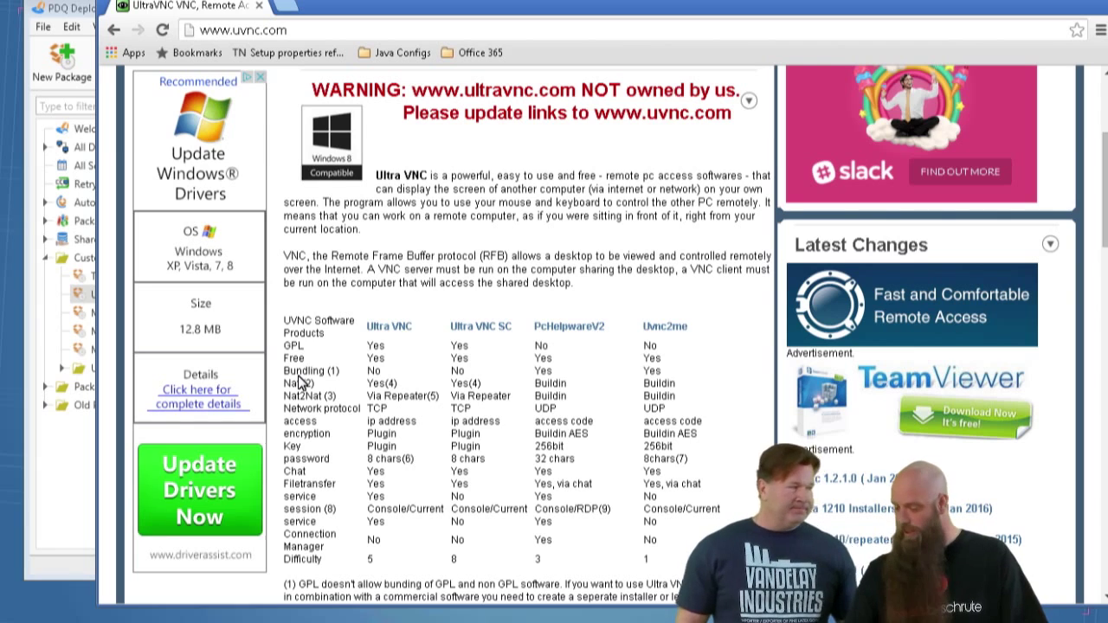
{"action": "scroll", "coordinate": [348, 361], "scroll_direction": "up", "scroll_amount": 2}
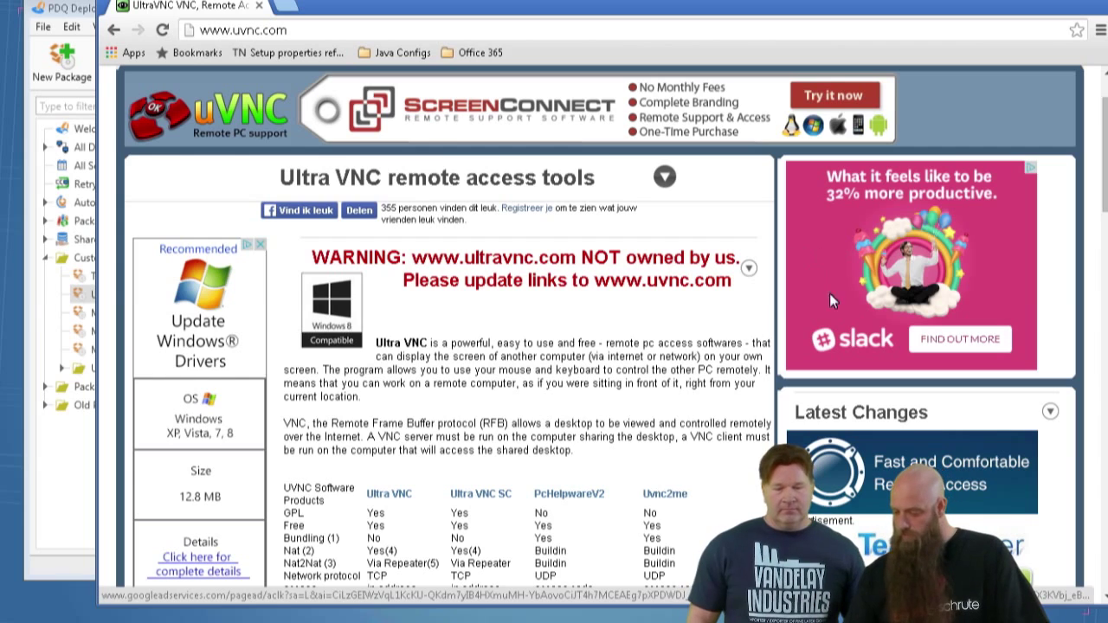
{"action": "left_click", "coordinate": [388, 497]}
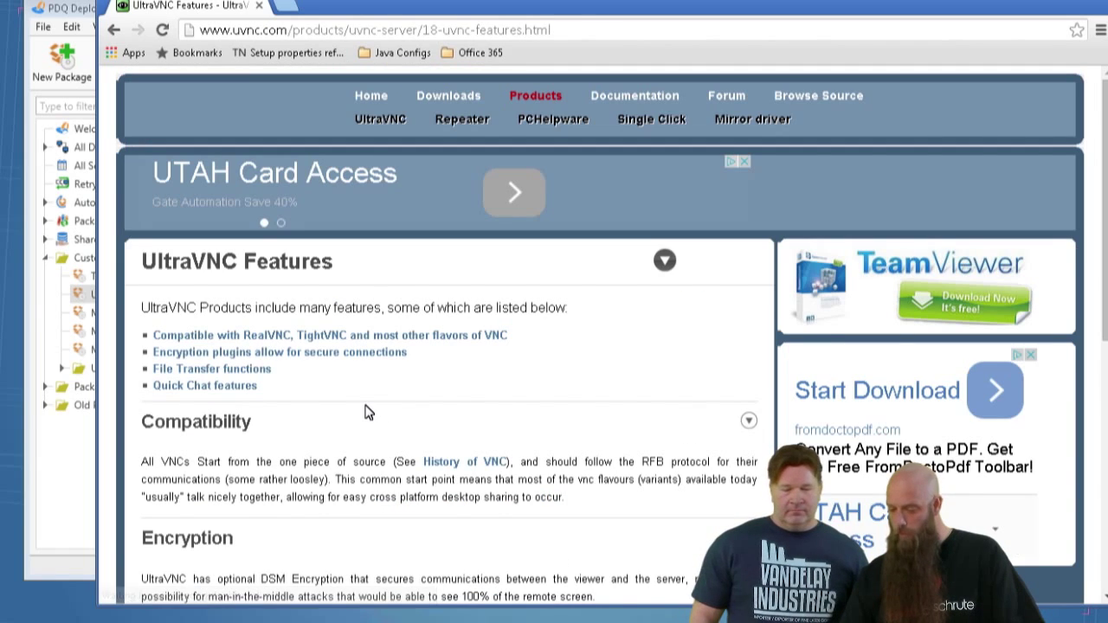
{"action": "scroll", "coordinate": [366, 413], "scroll_direction": "down", "scroll_amount": 1}
{"action": "scroll", "coordinate": [366, 413], "scroll_direction": "down", "scroll_amount": 1}
{"action": "scroll", "coordinate": [367, 416], "scroll_direction": "up", "scroll_amount": 2}
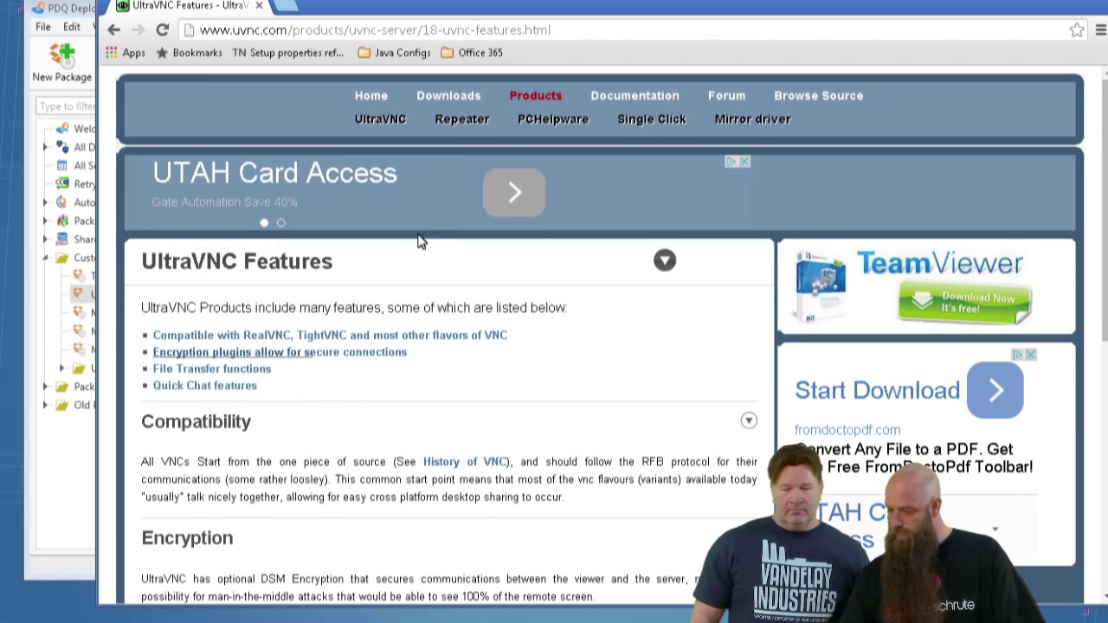
Look through the site's UltraVNC downloads and minimize the browser to return to the package window.
{"action": "left_click", "coordinate": [447, 98]}
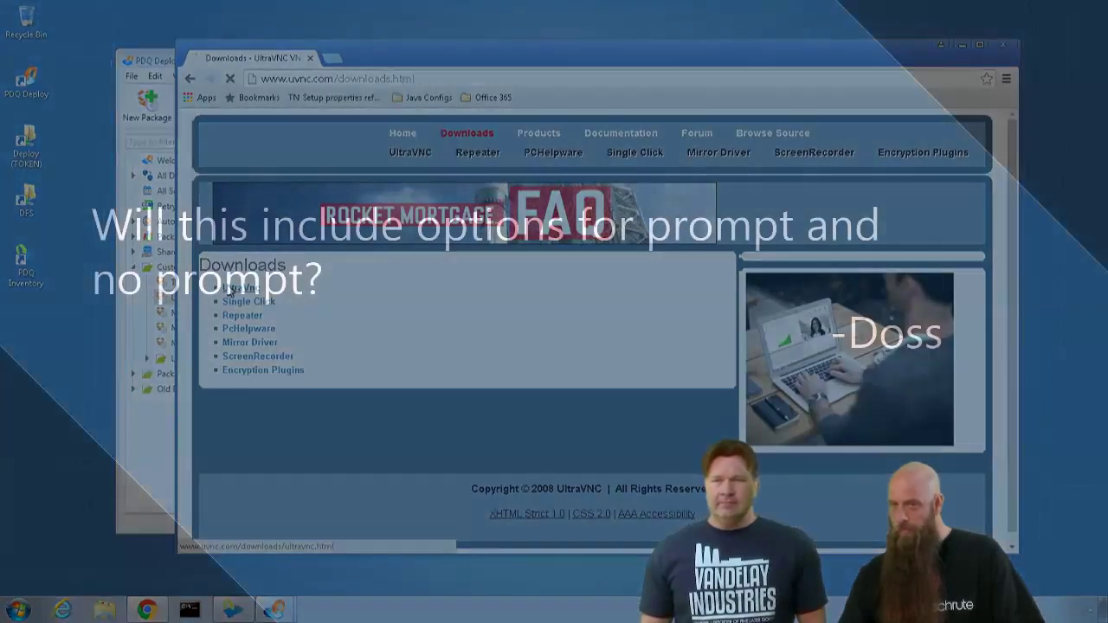
{"action": "left_click", "coordinate": [229, 291]}
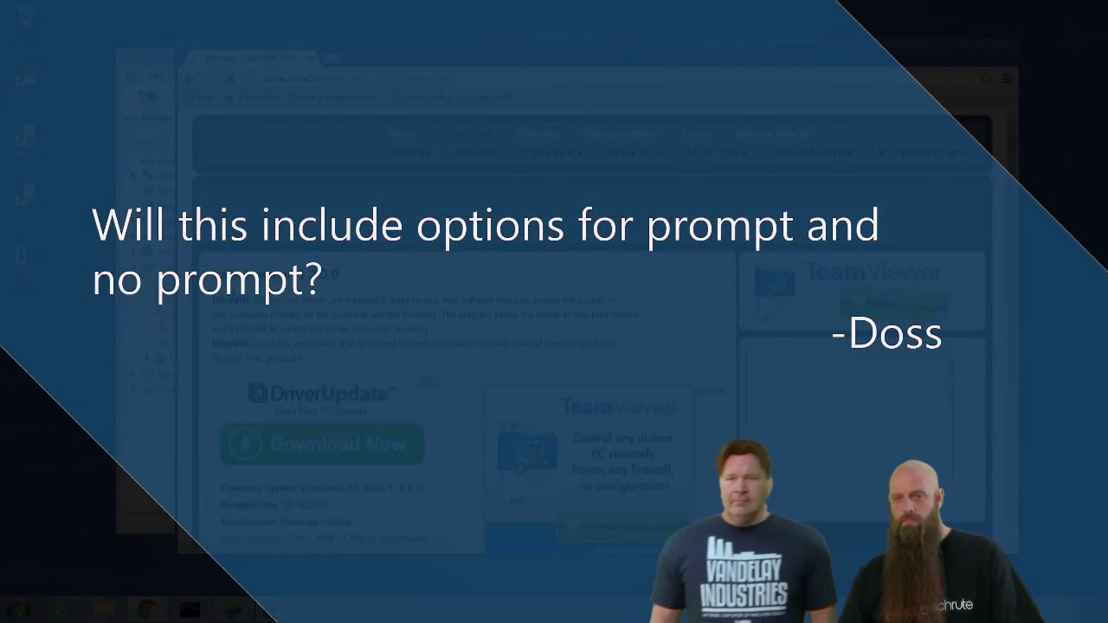
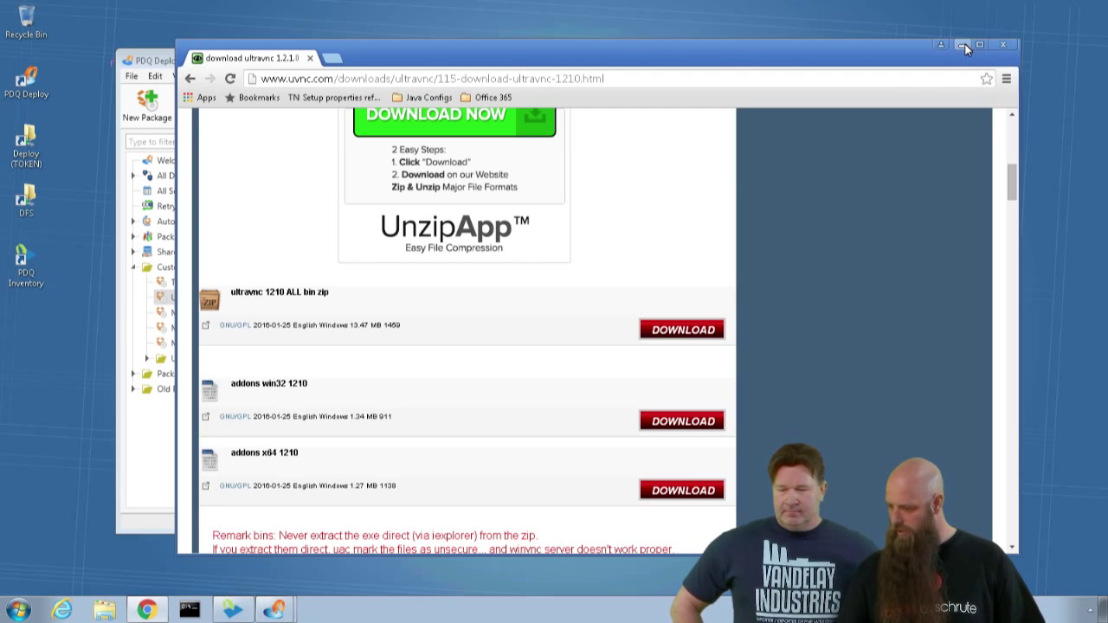
{"action": "left_click", "coordinate": [964, 45]}
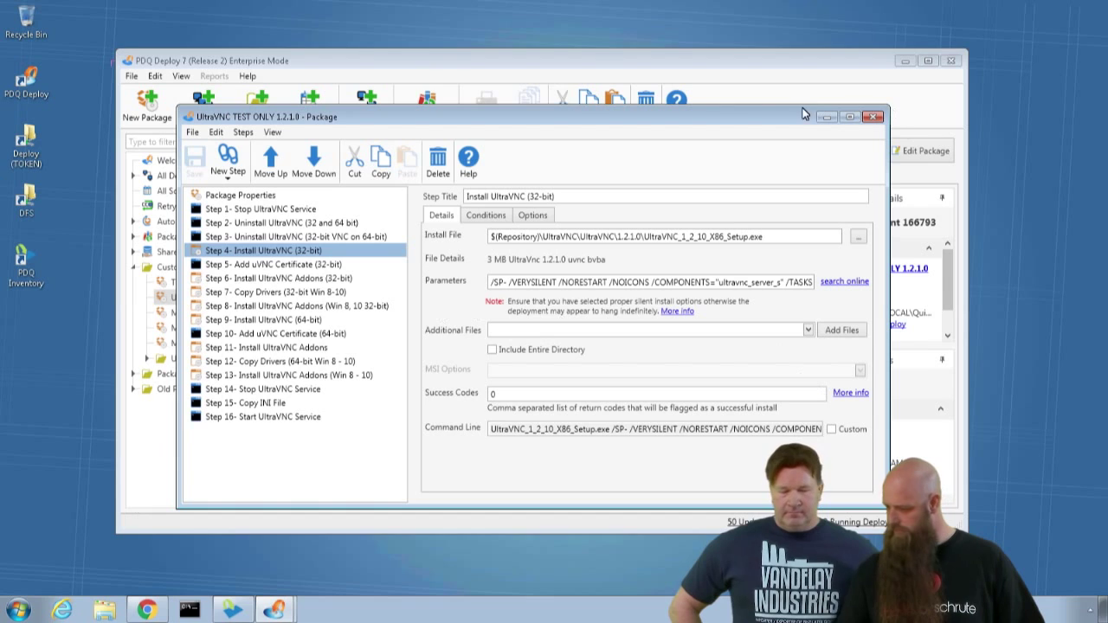
Switch to PDQ Inventory and connect to the computer CARLA by remote desktop, entering the account password.
{"action": "left_click", "coordinate": [242, 612]}
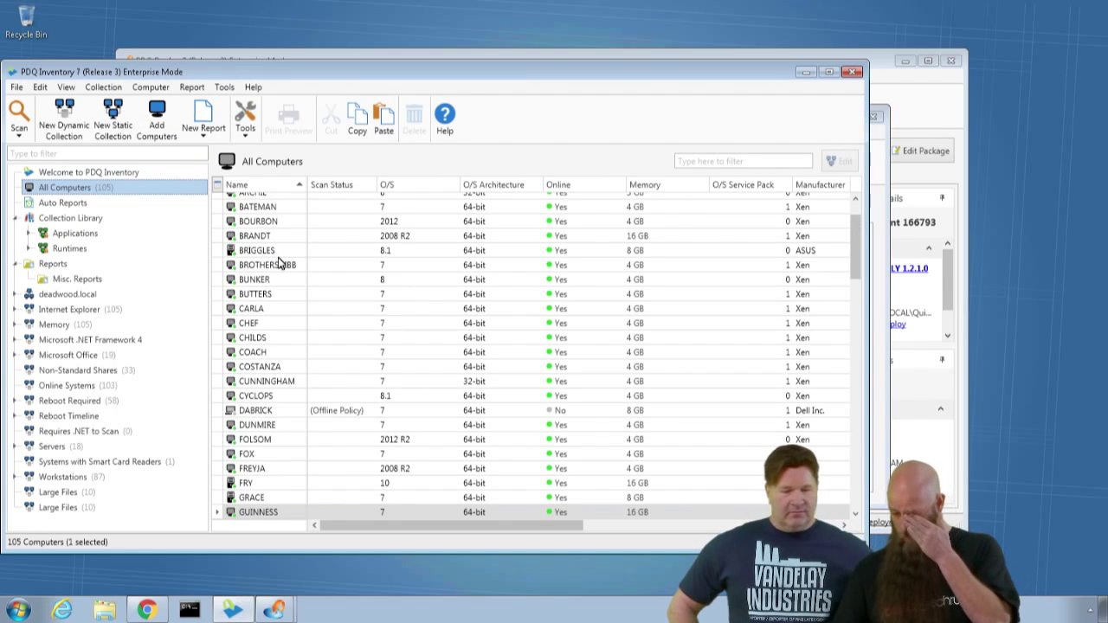
{"action": "left_click", "coordinate": [273, 312]}
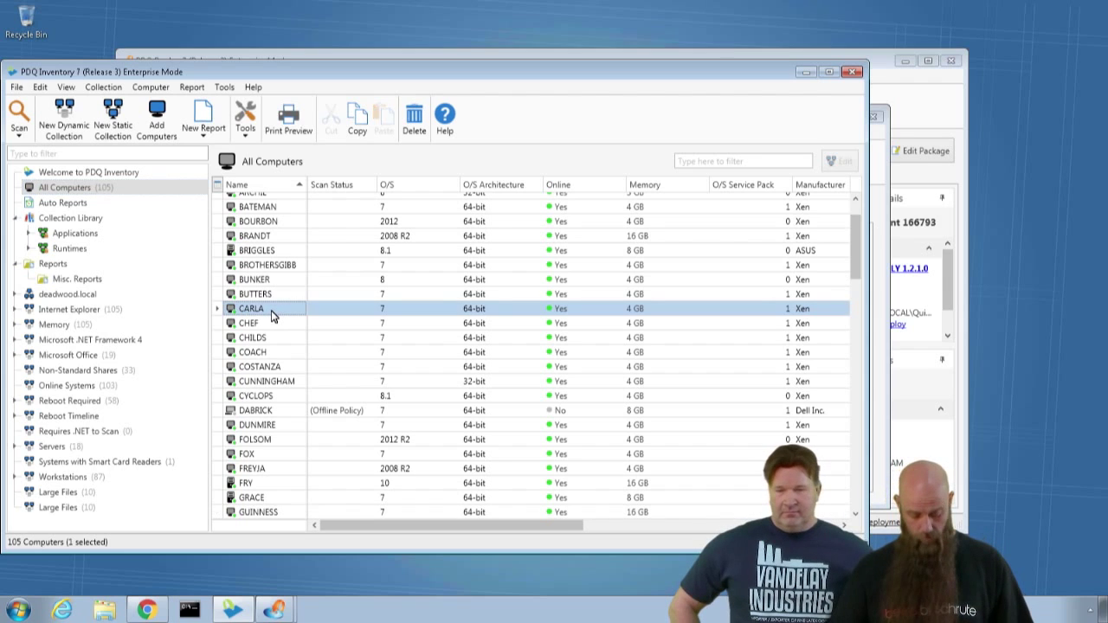
{"action": "double_click", "coordinate": [271, 317]}
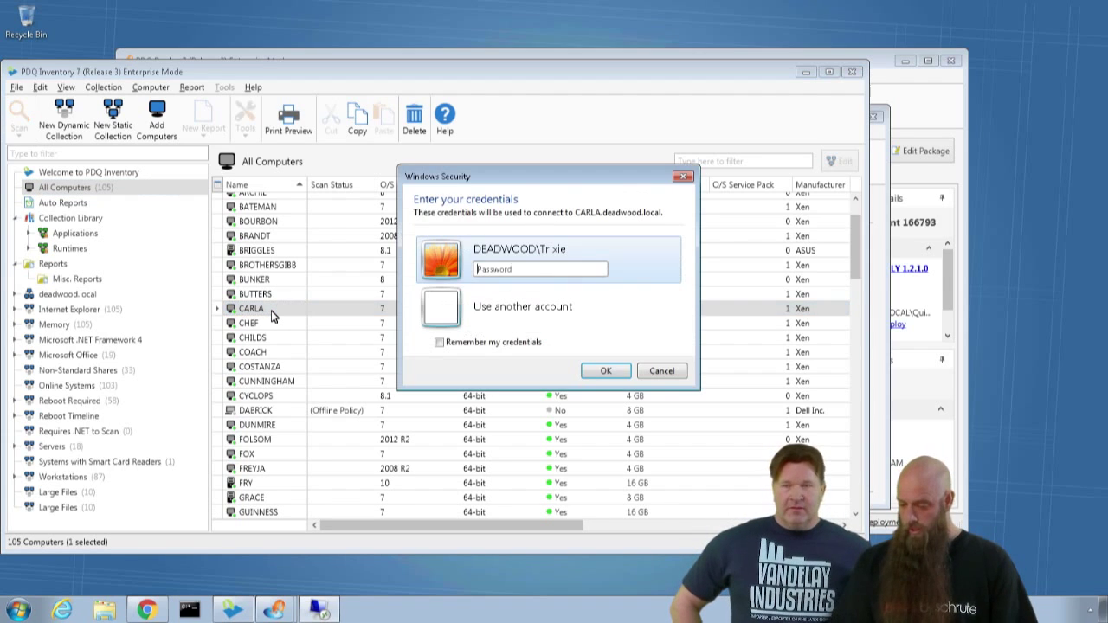
{"action": "type", "text": "•"}
{"action": "key", "text": "BackSpace"}
{"action": "type", "text": "••••••"}
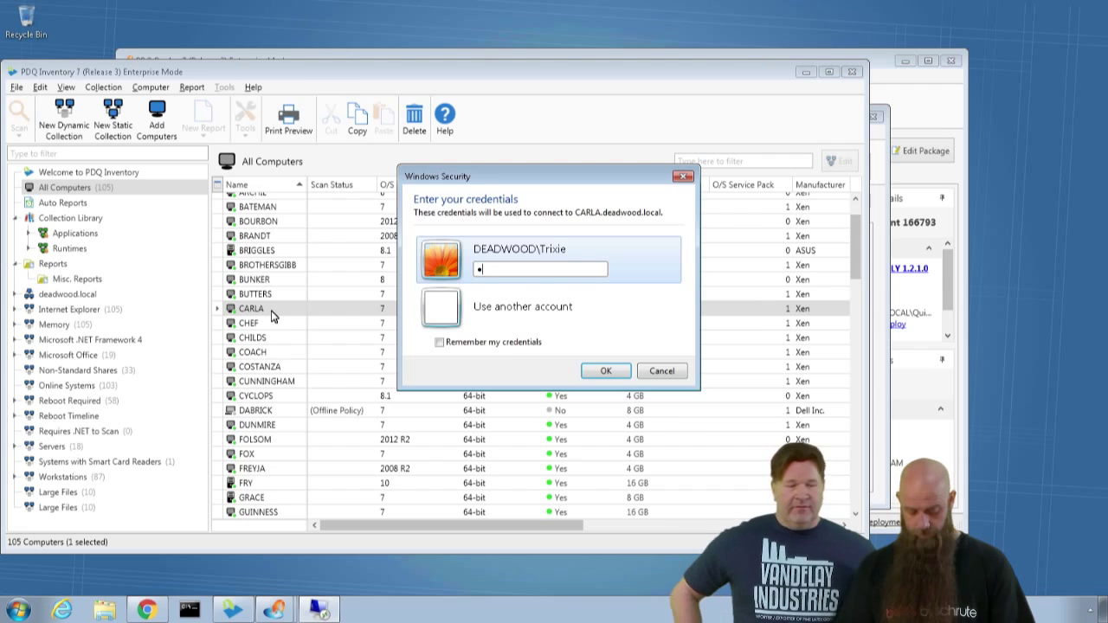
{"action": "key", "text": "Return"}
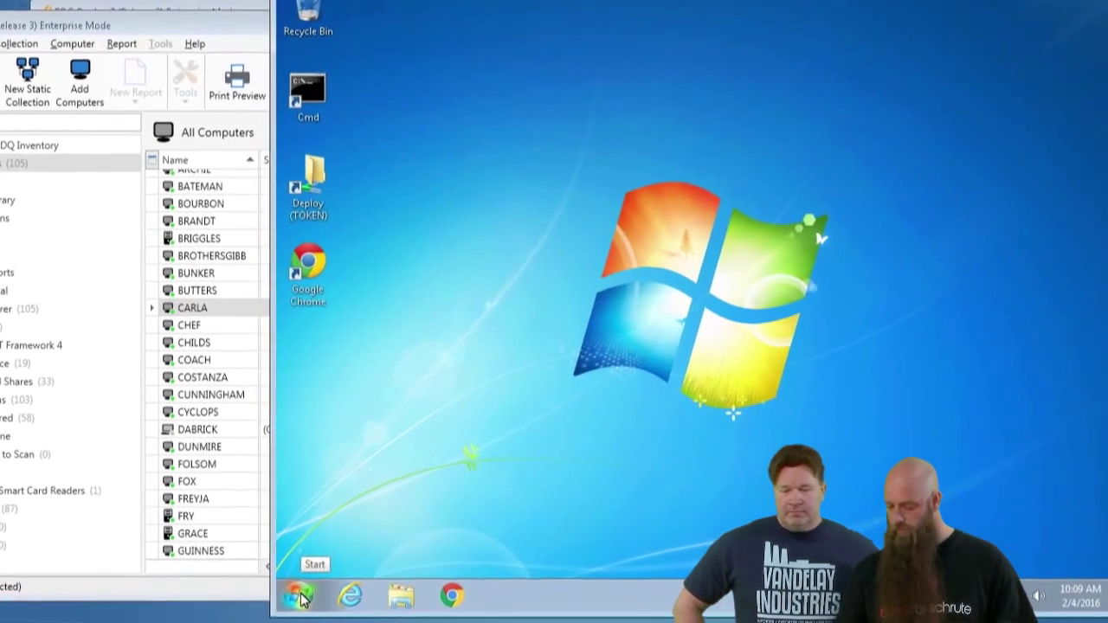
On the remote computer CARLA, open the Deploy (TOKEN) share from the desktop and enter its Software folder.
{"action": "left_click", "coordinate": [339, 550]}
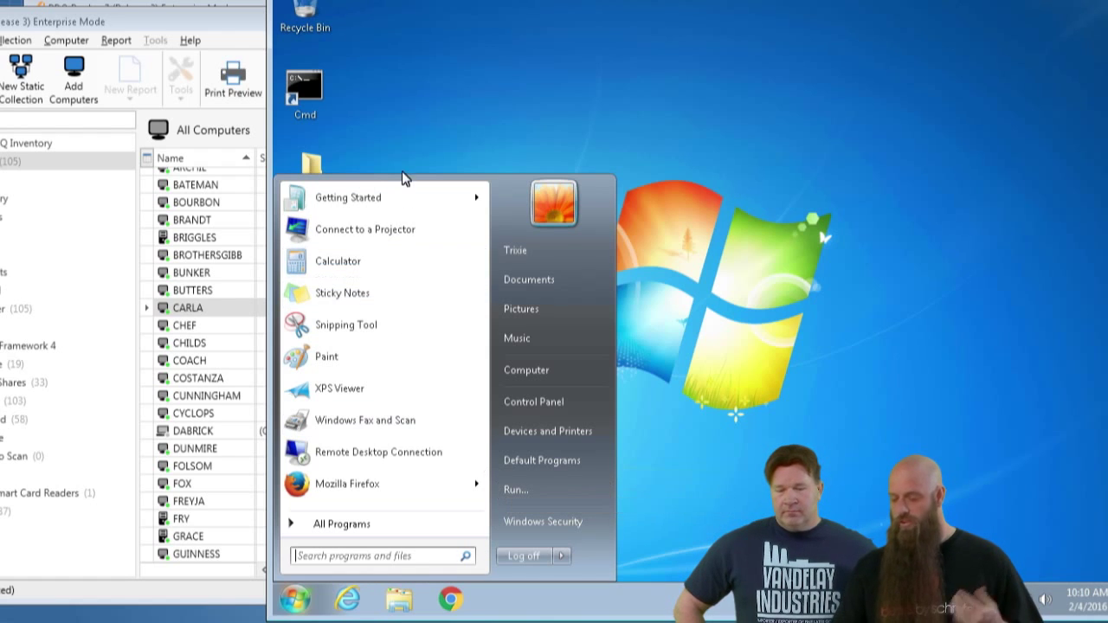
{"action": "left_click", "coordinate": [353, 154]}
{"action": "double_click", "coordinate": [314, 173]}
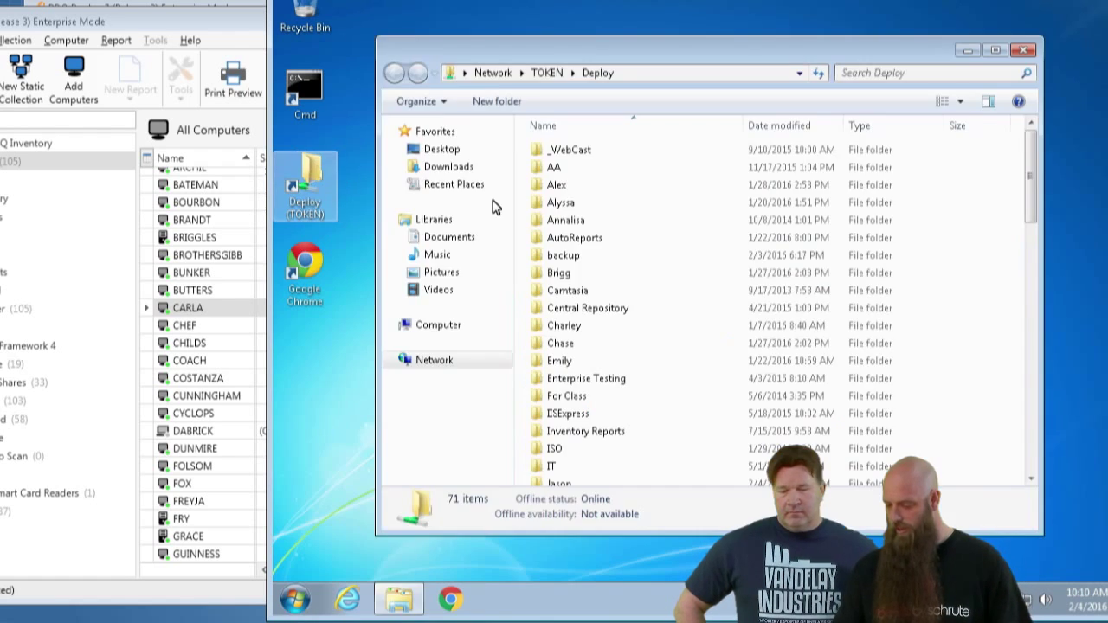
{"action": "left_click", "coordinate": [545, 173]}
{"action": "type", "text": "so"}
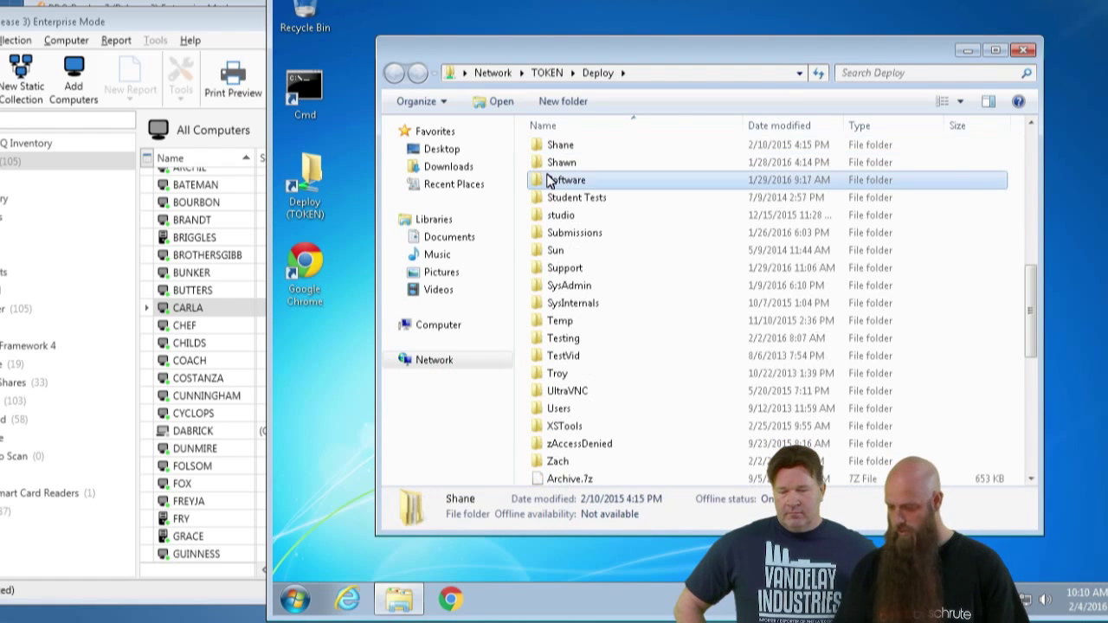
{"action": "key", "text": "Return"}
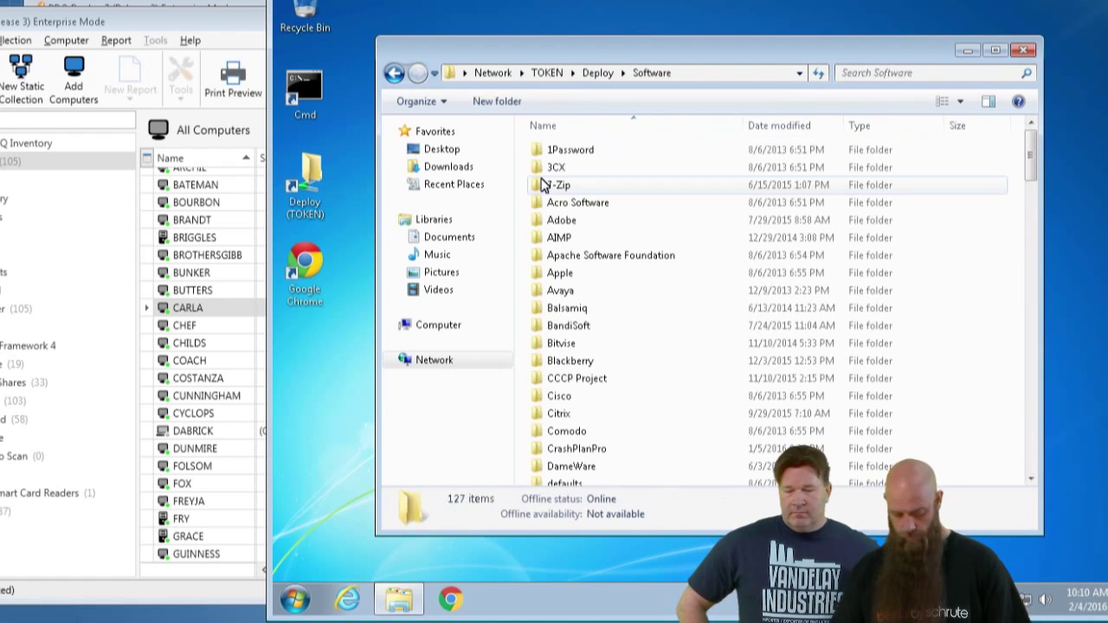
Browse from the Software folder through VNC\UltraVNC\UltraVNC to the 1.2.1.0 folder.
{"action": "type", "text": "vn"}
{"action": "double_click", "coordinate": [555, 184]}
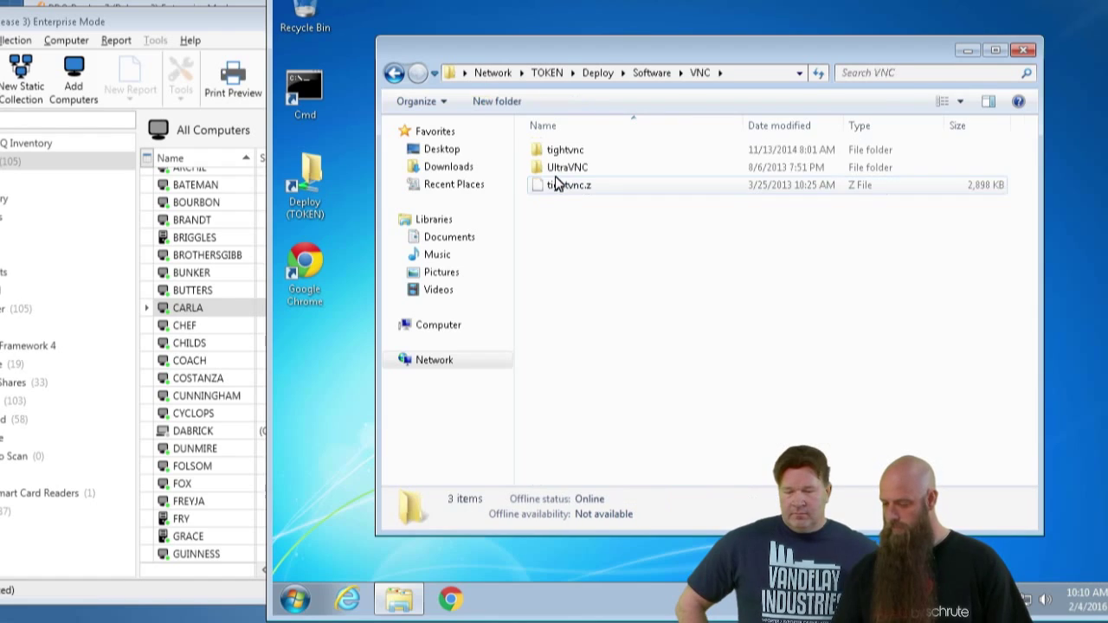
{"action": "double_click", "coordinate": [555, 164]}
{"action": "double_click", "coordinate": [555, 148]}
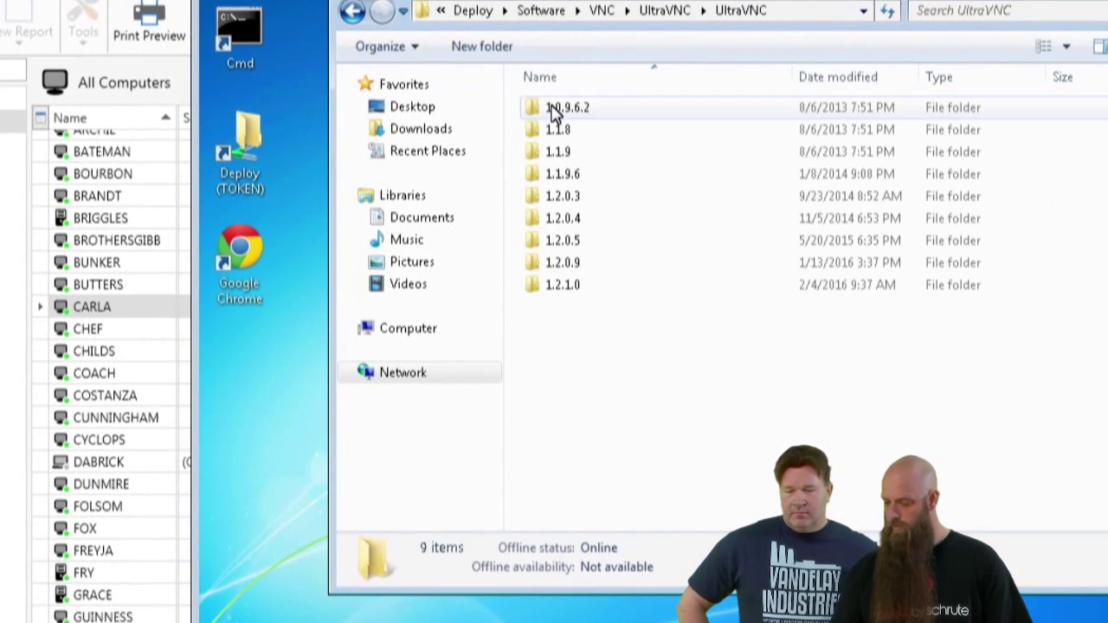
{"action": "double_click", "coordinate": [563, 289]}
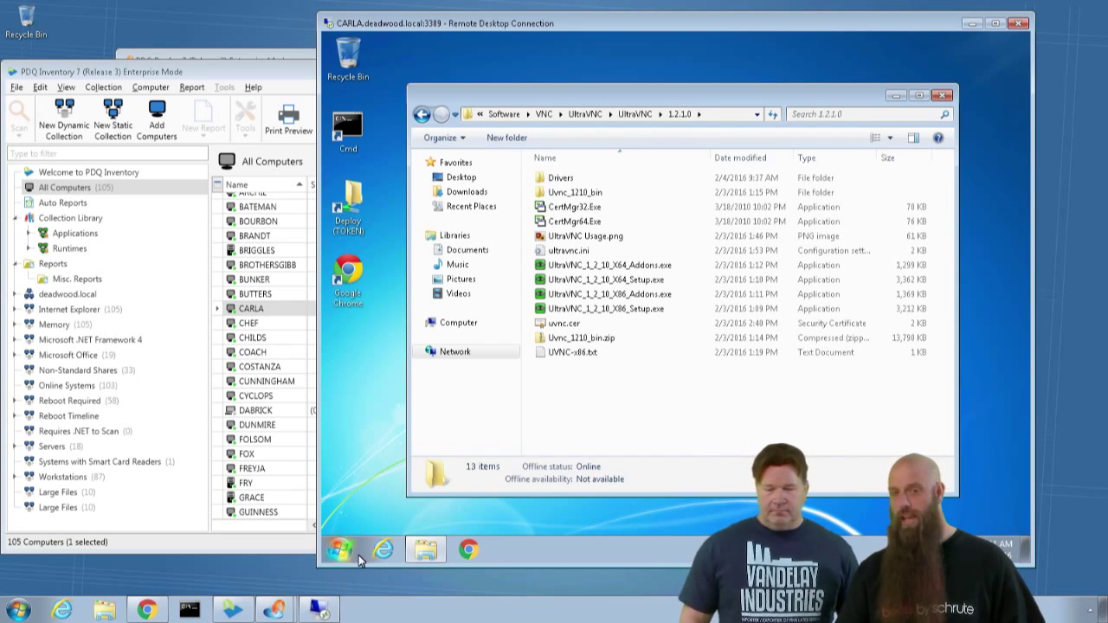
{"action": "left_click", "coordinate": [339, 550]}
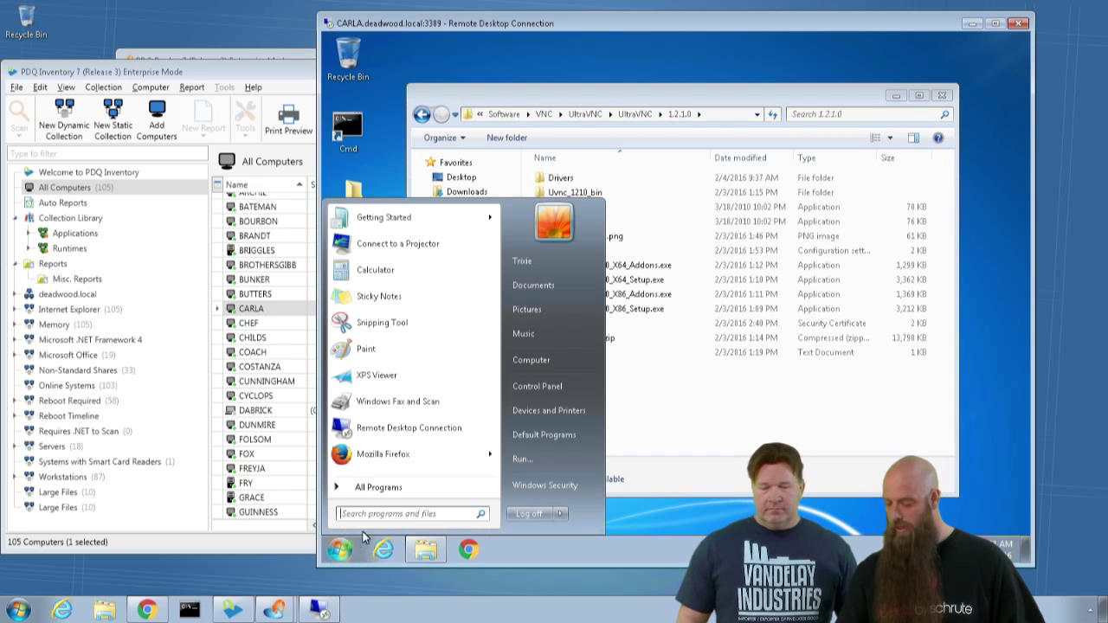
{"action": "mouse_move", "coordinate": [498, 466]}
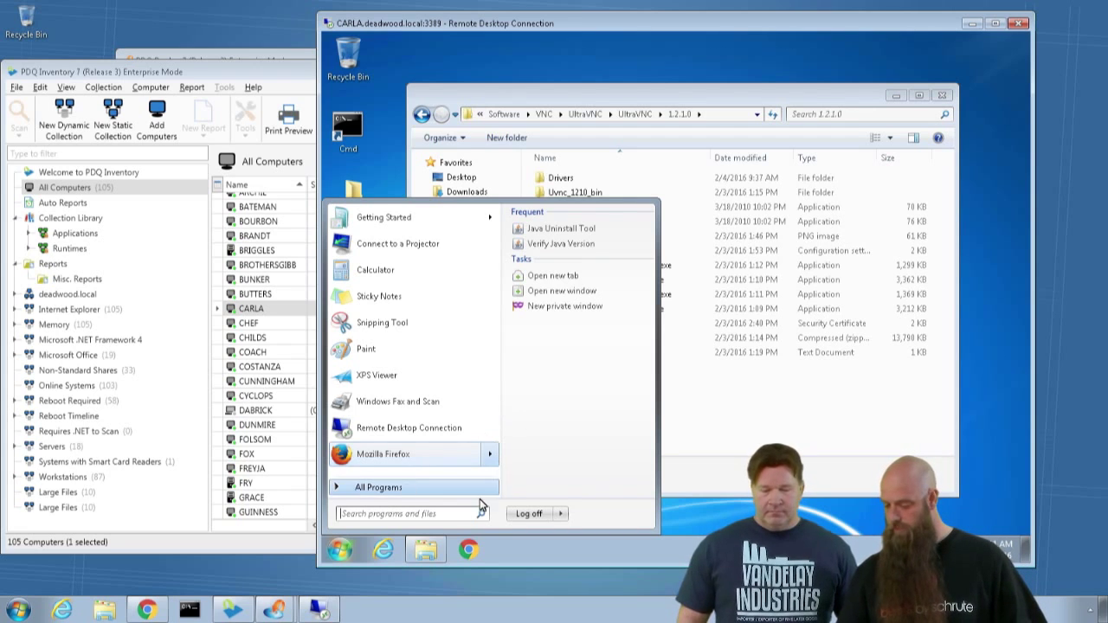
{"action": "left_click", "coordinate": [674, 512]}
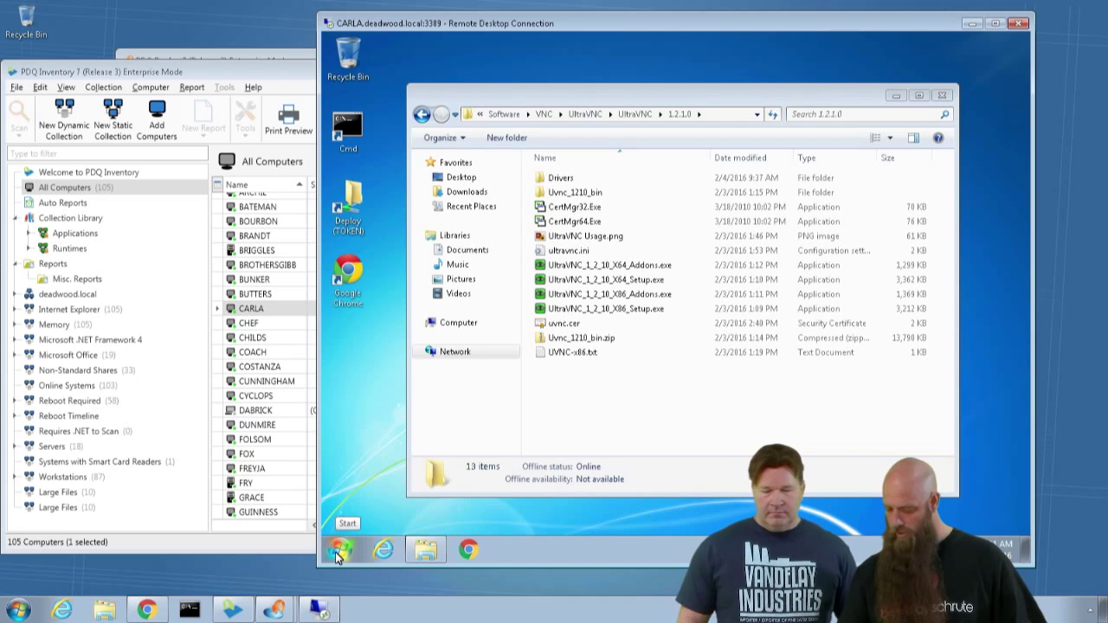
Replace the command in CARLA's Run dialog with the full path of UltraVNC_1_2_10_X64_Setup.exe from the 1.2.1.0 folder.
{"action": "left_click", "coordinate": [338, 552]}
{"action": "left_click", "coordinate": [518, 458]}
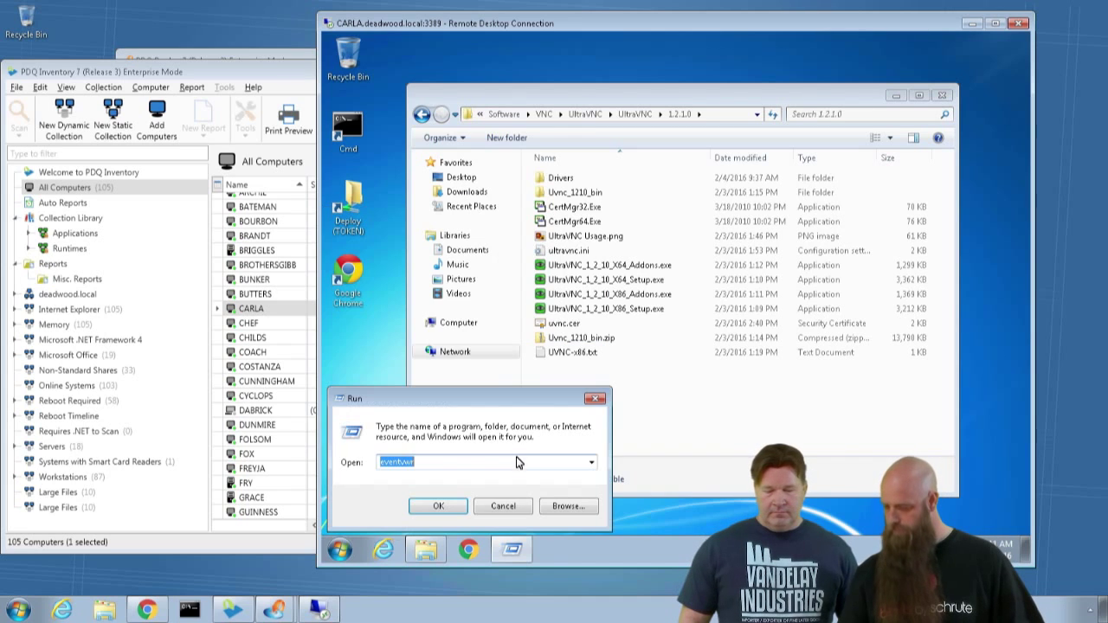
{"action": "key", "text": "BackSpace"}
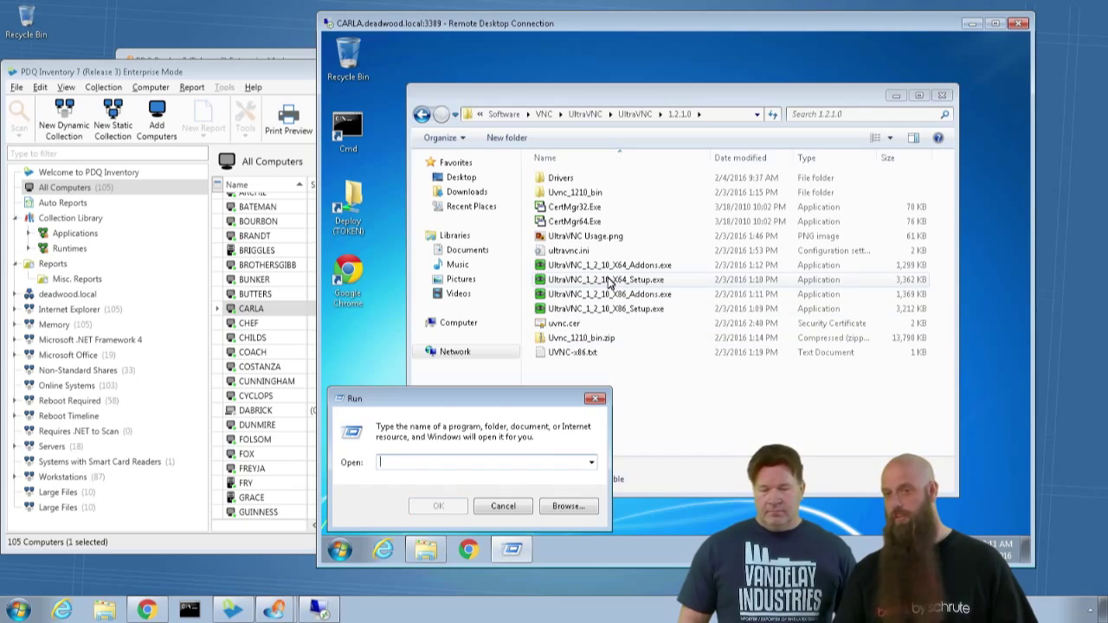
{"action": "left_click_drag", "start_coordinate": [609, 280], "coordinate": [429, 457]}
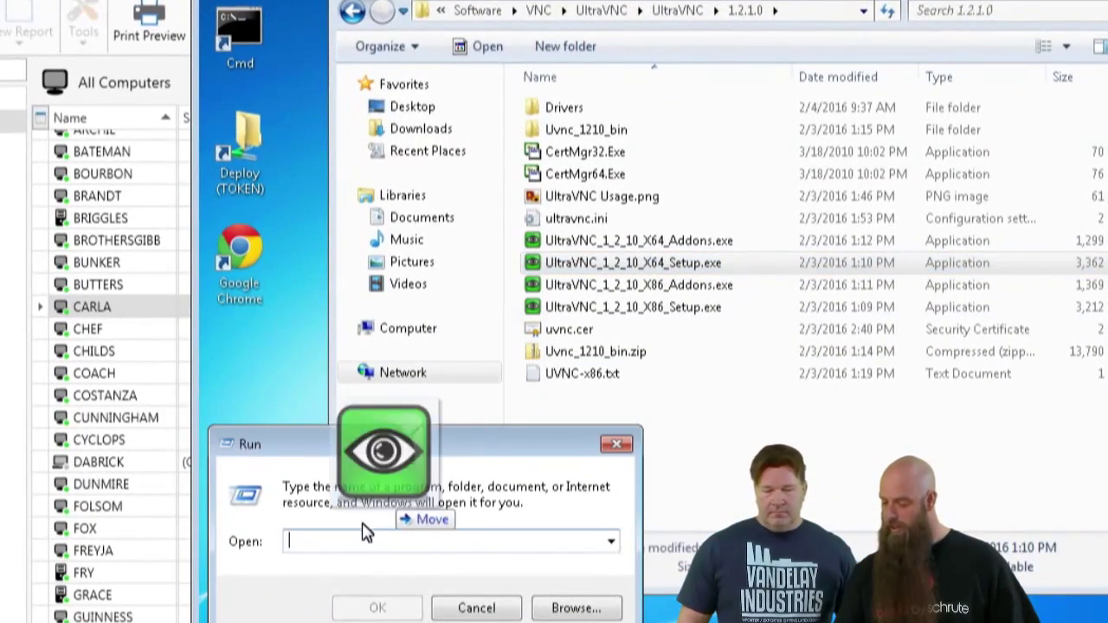
{"action": "left_click_drag", "start_coordinate": [363, 533], "coordinate": [372, 539]}
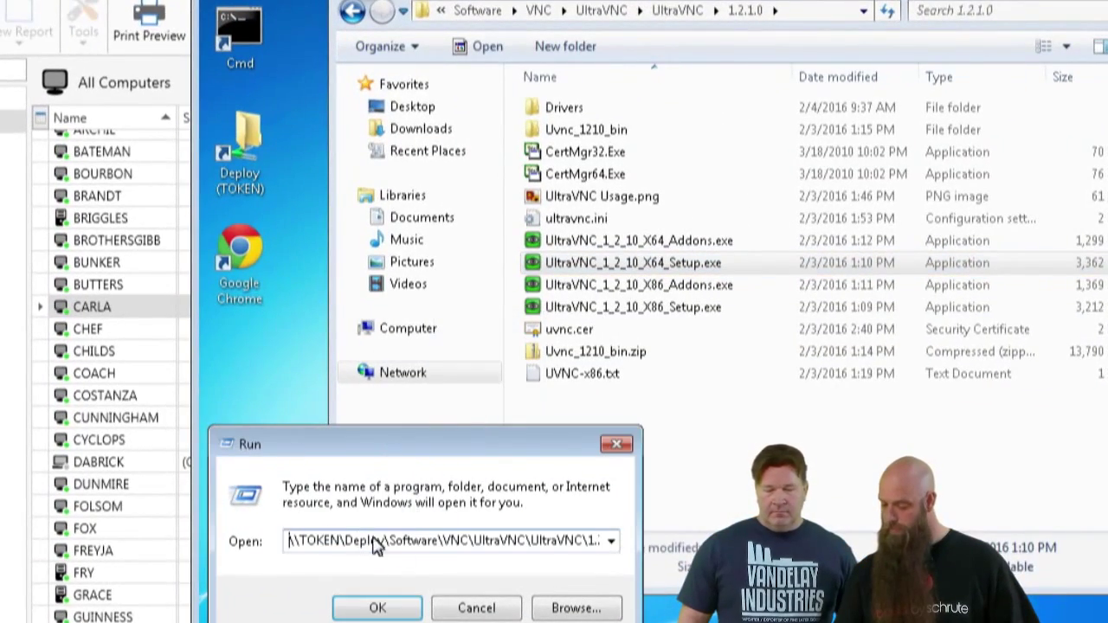
{"action": "key", "text": "End"}
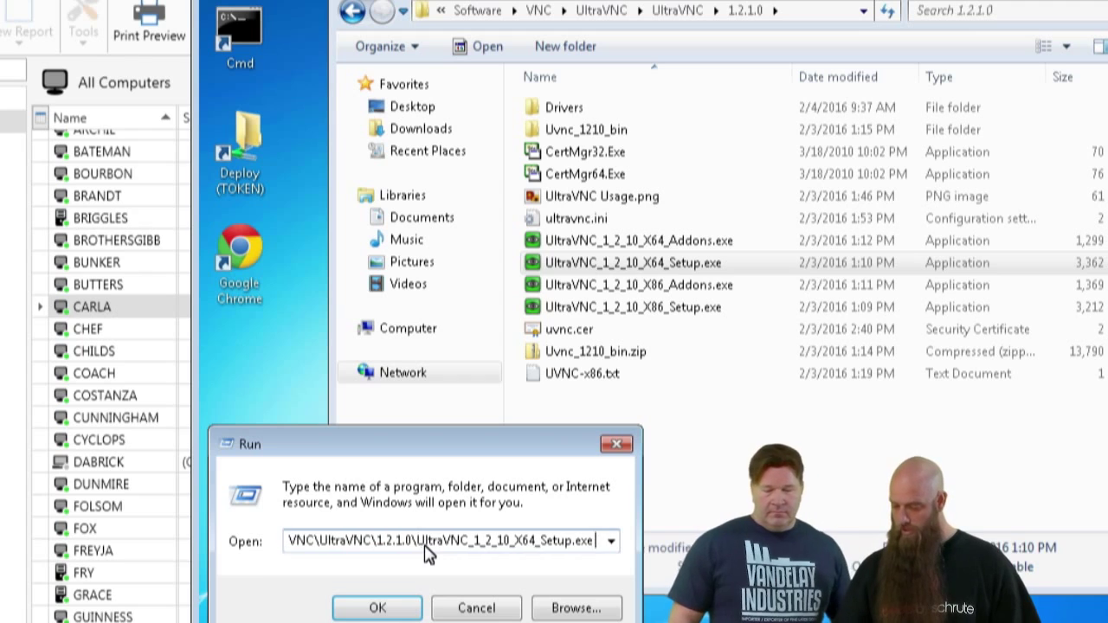
Add the /? switch to the setup command and run it, allowing the file to open.
{"action": "type", "text": "/i"}
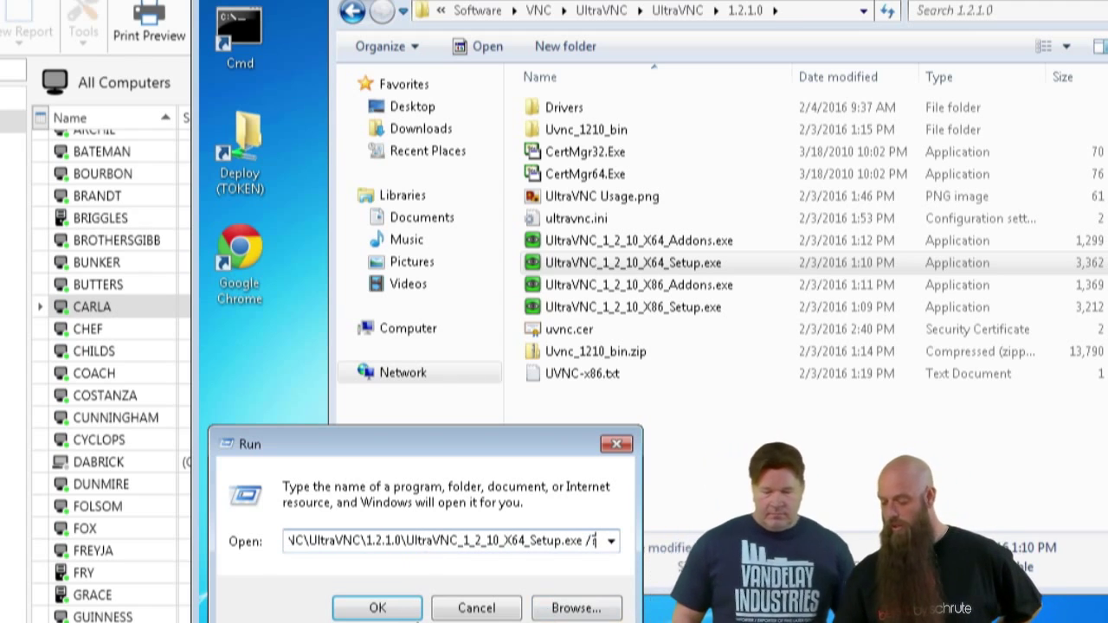
{"action": "left_click", "coordinate": [388, 610]}
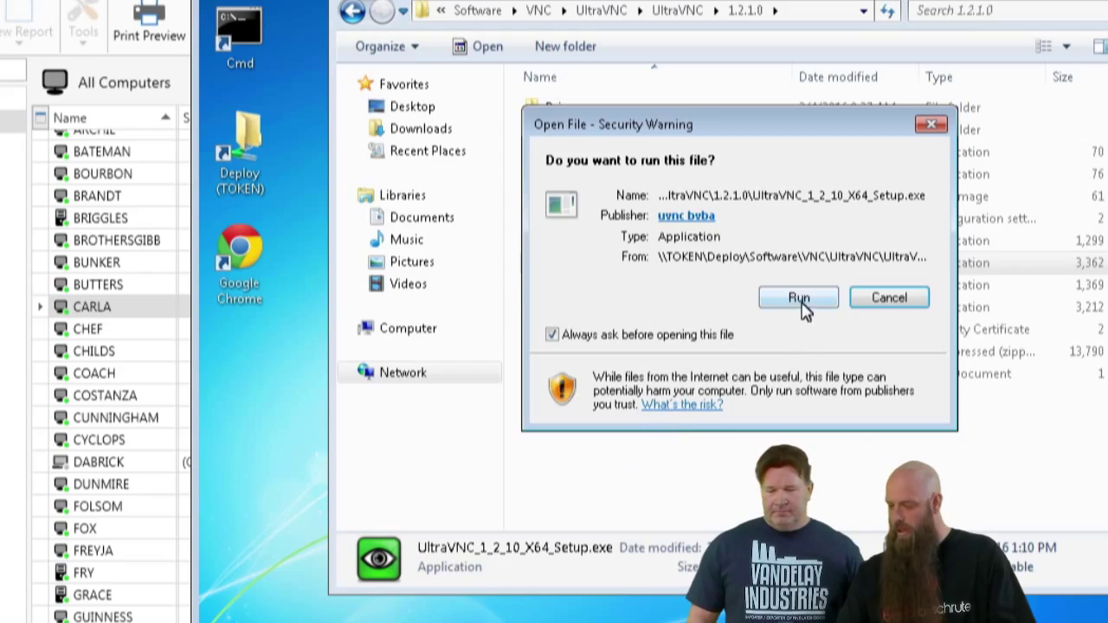
{"action": "left_click", "coordinate": [799, 299]}
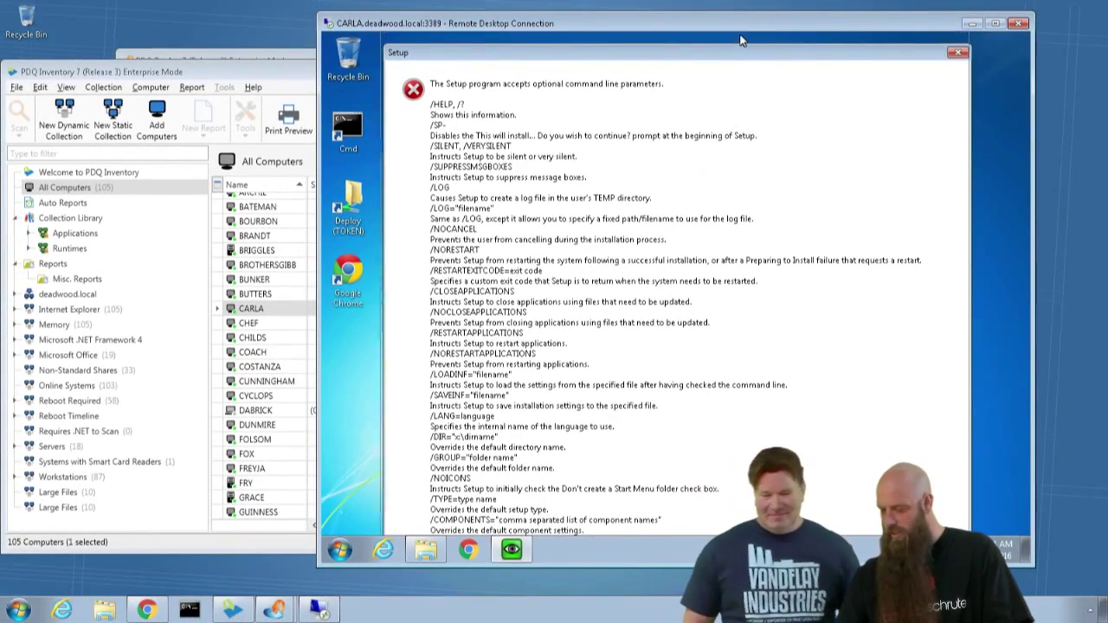
Examine the list of command line parameters accepted by the UltraVNC Setup program and close it.
{"action": "left_click_drag", "start_coordinate": [743, 57], "coordinate": [738, 45]}
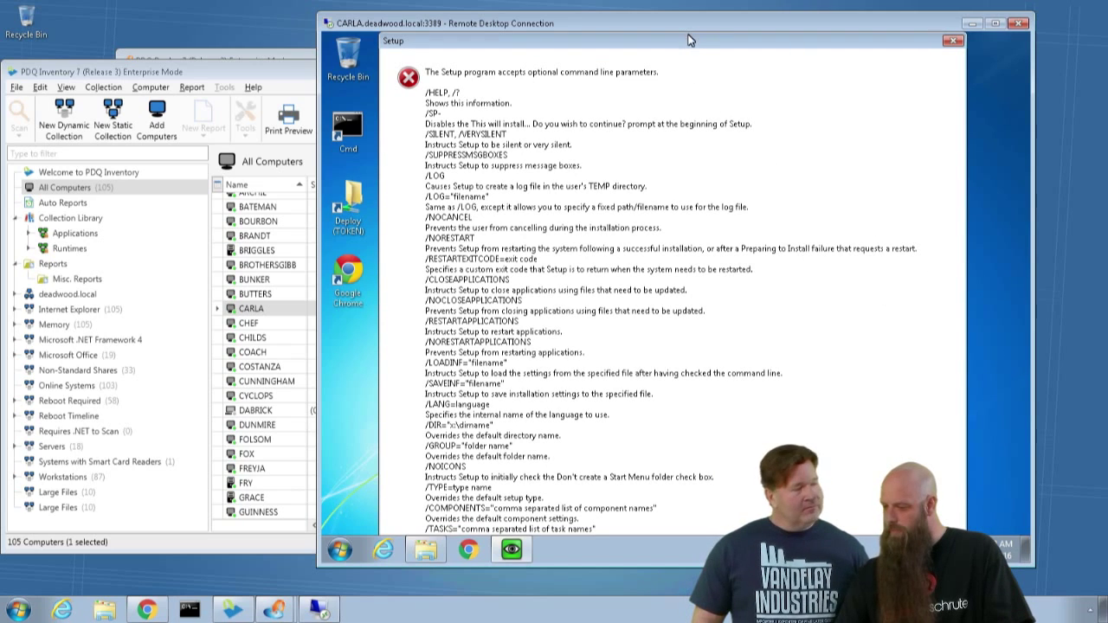
{"action": "left_click_drag", "start_coordinate": [690, 39], "coordinate": [686, 55]}
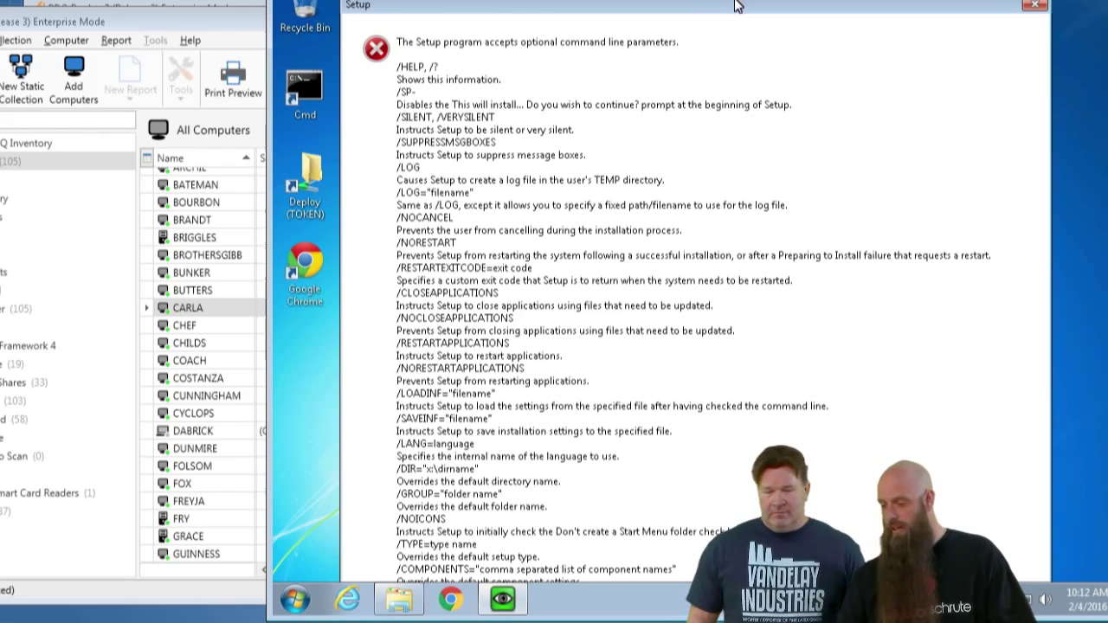
{"action": "left_click_drag", "start_coordinate": [733, 7], "coordinate": [725, 0]}
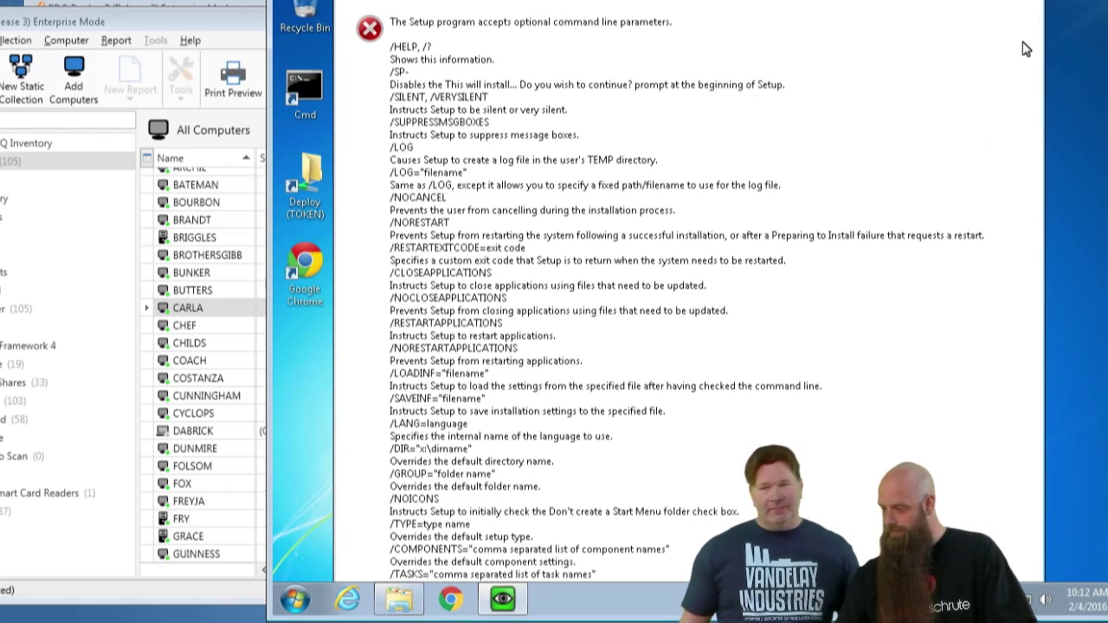
{"action": "key", "text": "Return"}
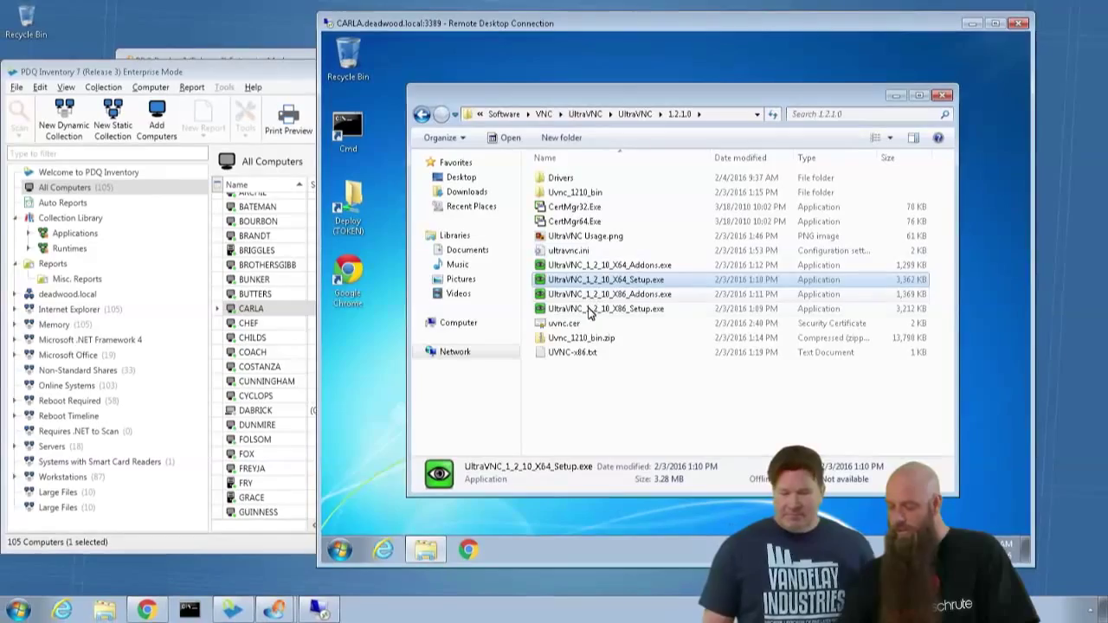
Reopen the Run dialog and change the UltraVNC x64 setup command's switch to /saveinf=c:\uvnc.txt.
{"action": "left_click", "coordinate": [339, 550]}
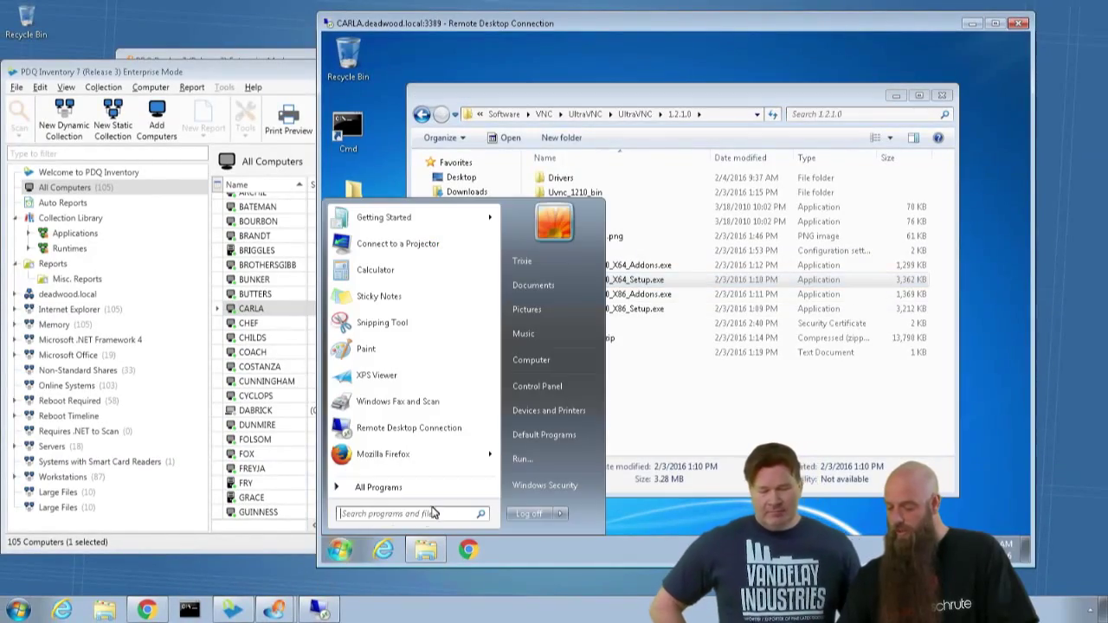
{"action": "left_click", "coordinate": [522, 464]}
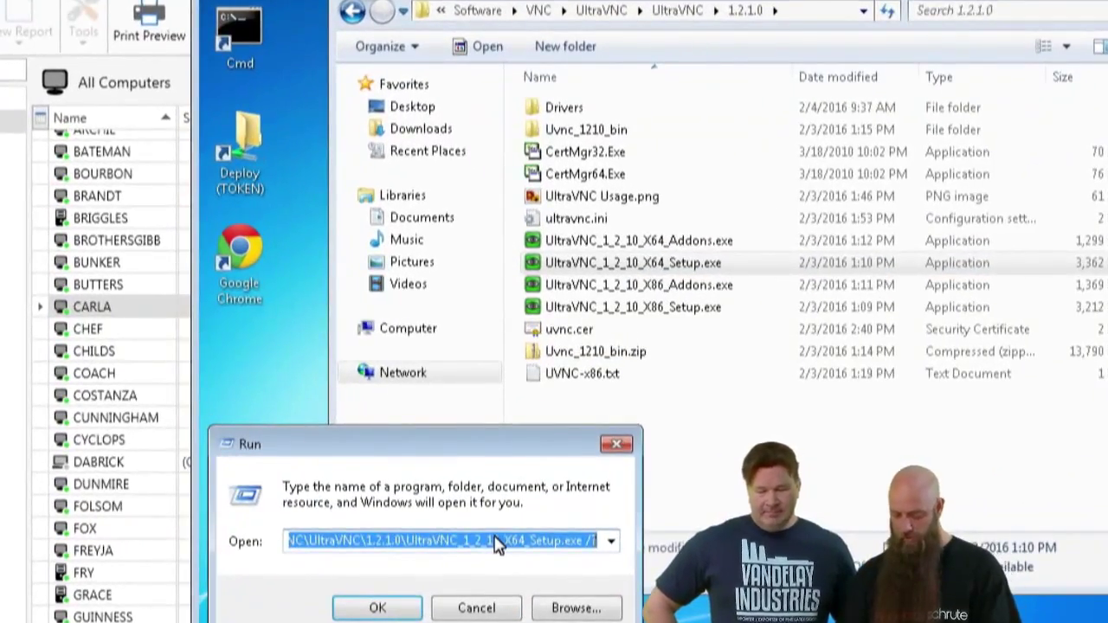
{"action": "left_click", "coordinate": [497, 542]}
{"action": "key", "text": "BackSpace"}
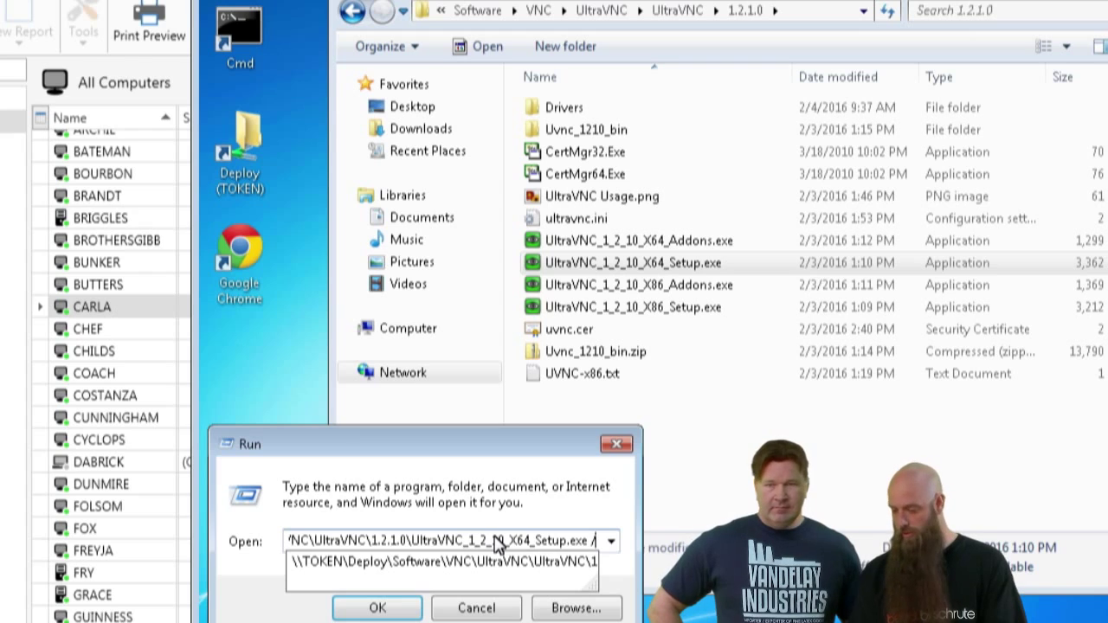
{"action": "type", "text": "sa"}
{"action": "type", "text": "veinf"}
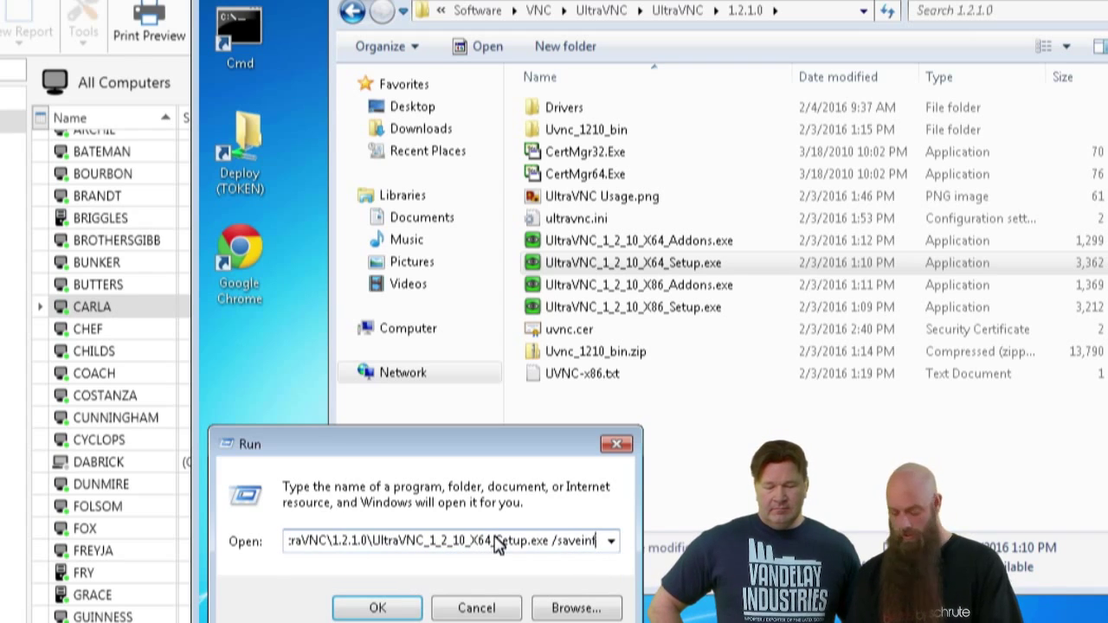
{"action": "type", "text": "=c:\\"}
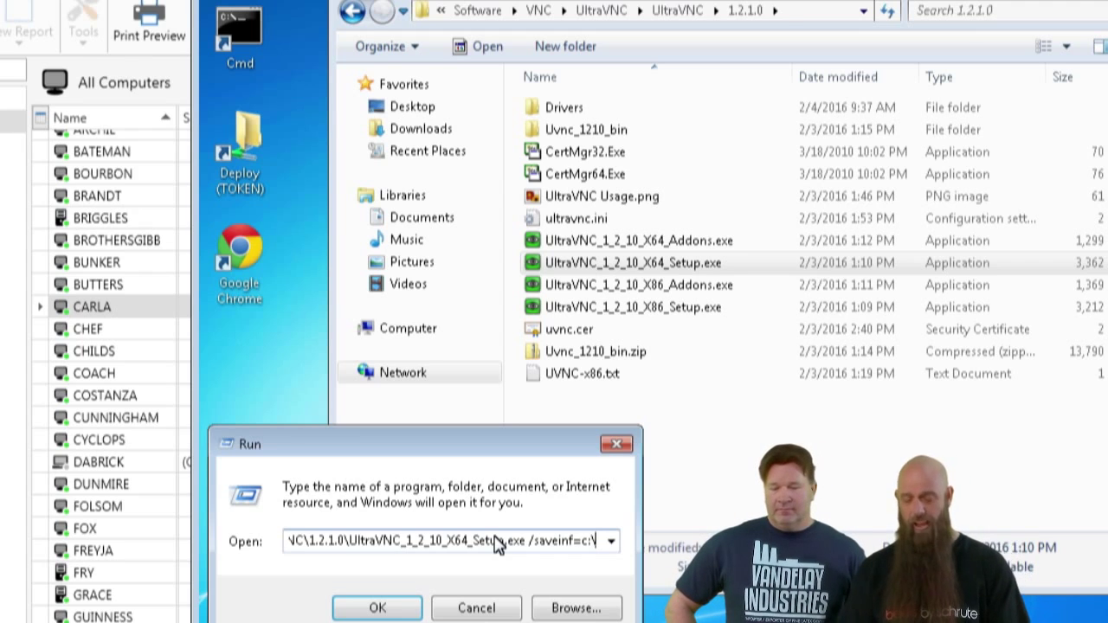
{"action": "type", "text": "uvnc"}
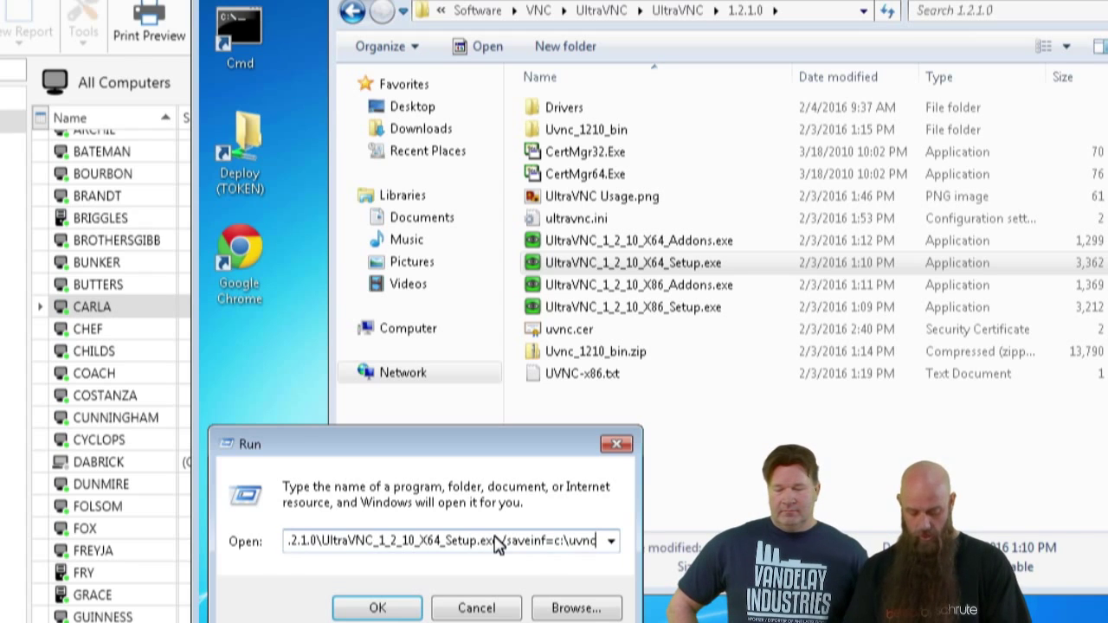
{"action": "type", "text": ".txt"}
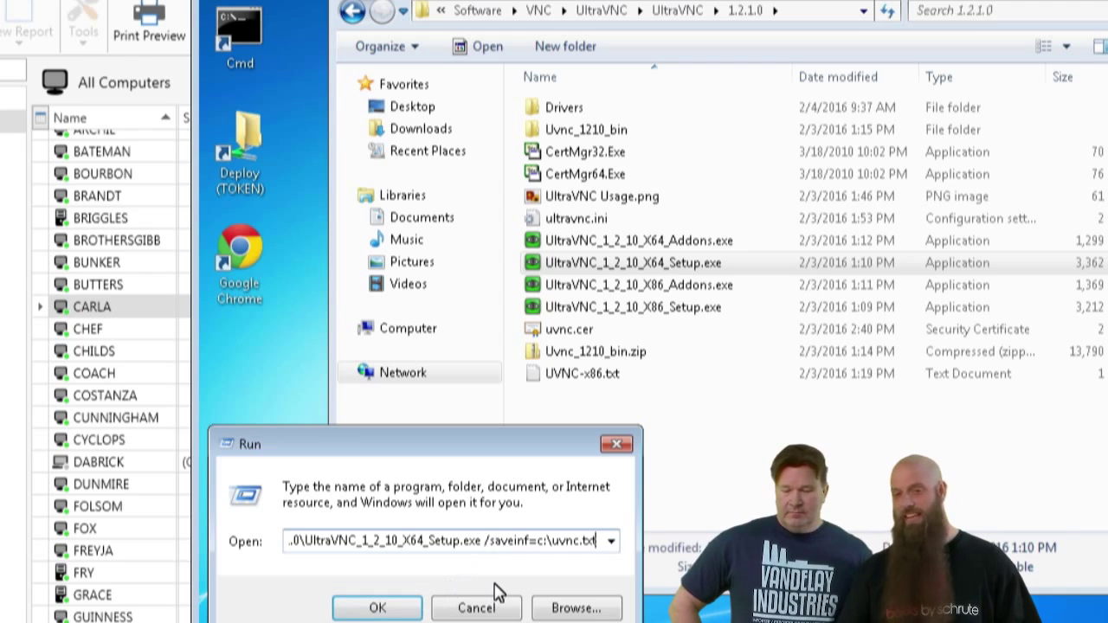
Launch the UltraVNC setup with permission to make changes, using English, and accept its license agreement.
{"action": "left_click", "coordinate": [378, 610]}
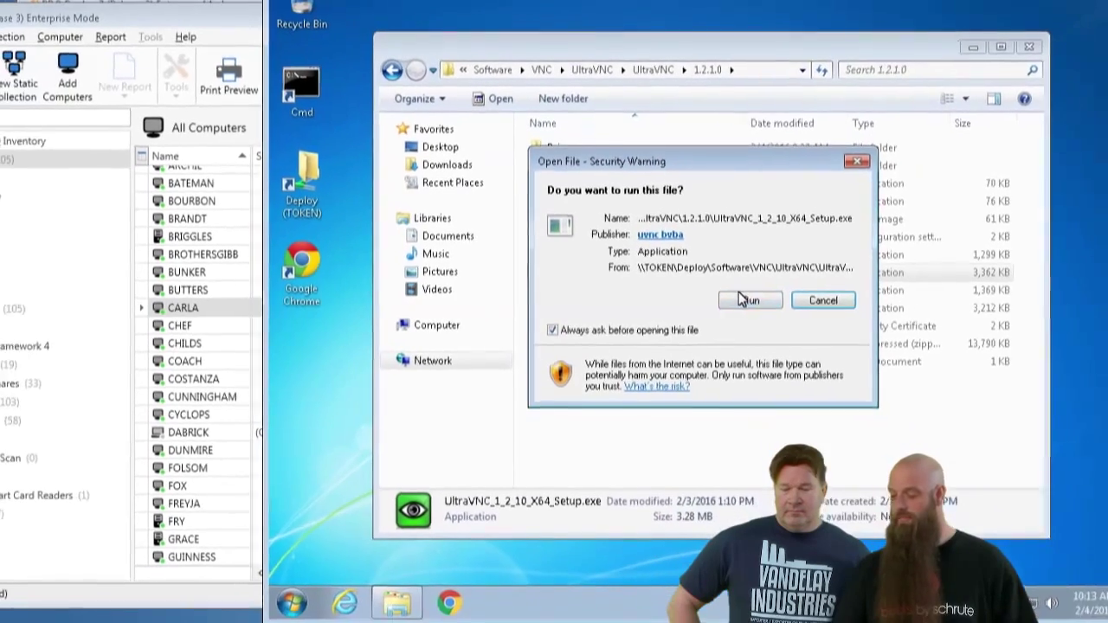
{"action": "left_click", "coordinate": [742, 298]}
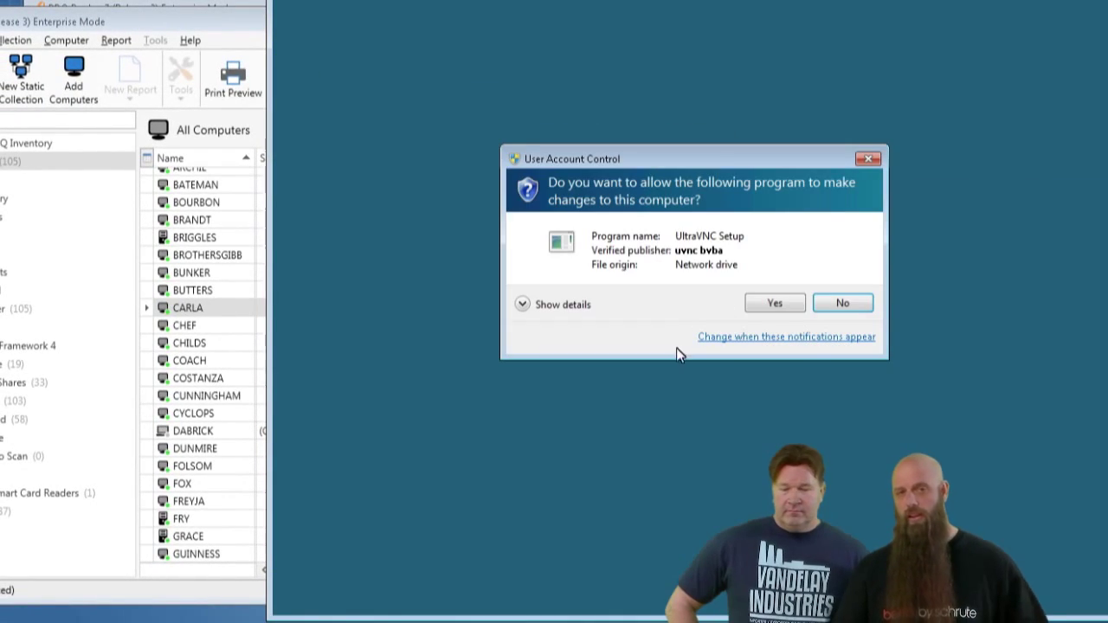
{"action": "left_click", "coordinate": [746, 307]}
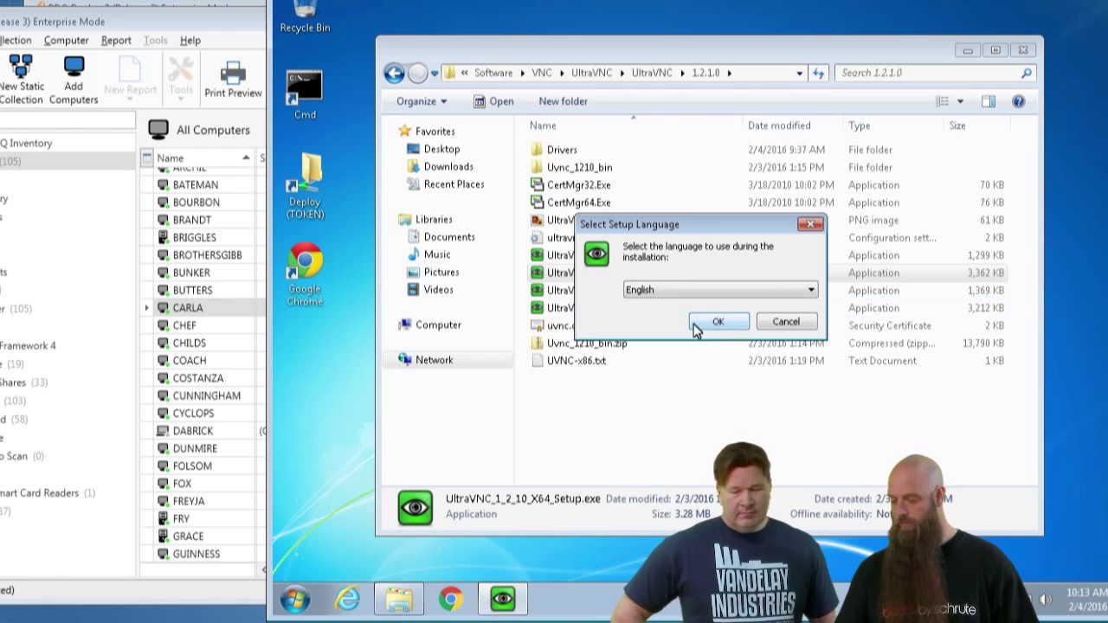
{"action": "left_click", "coordinate": [703, 325]}
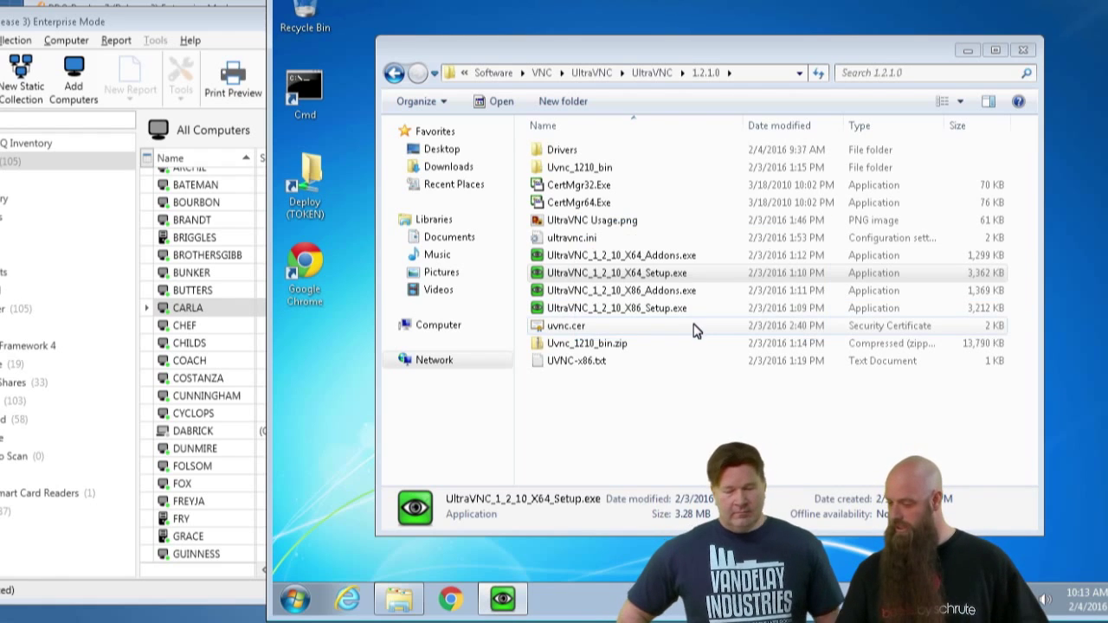
{"action": "left_click", "coordinate": [796, 419]}
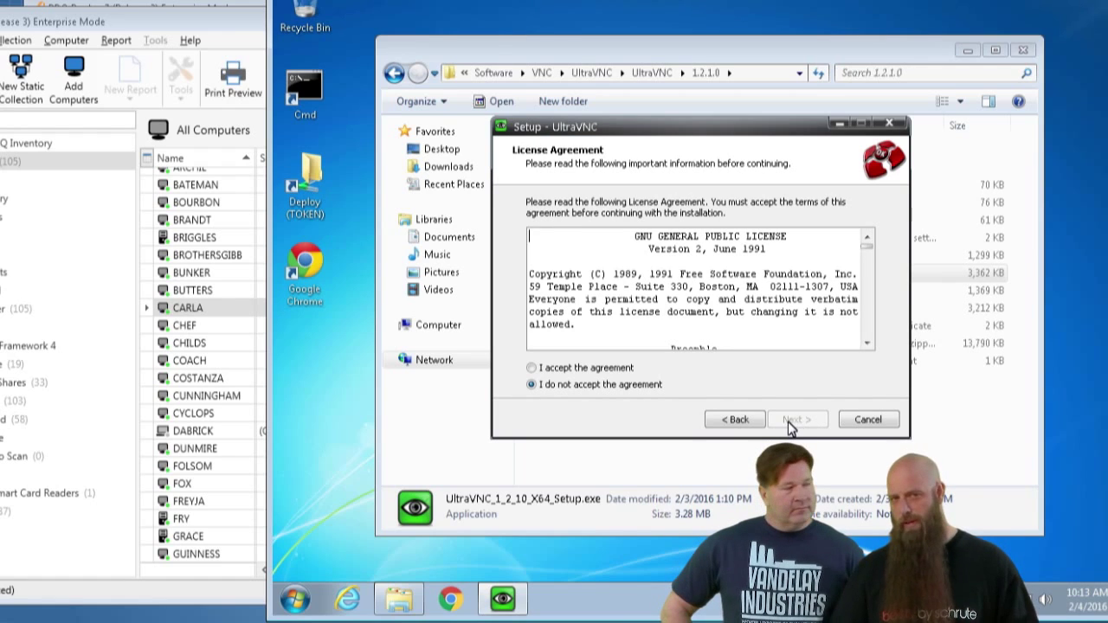
{"action": "left_click", "coordinate": [532, 368]}
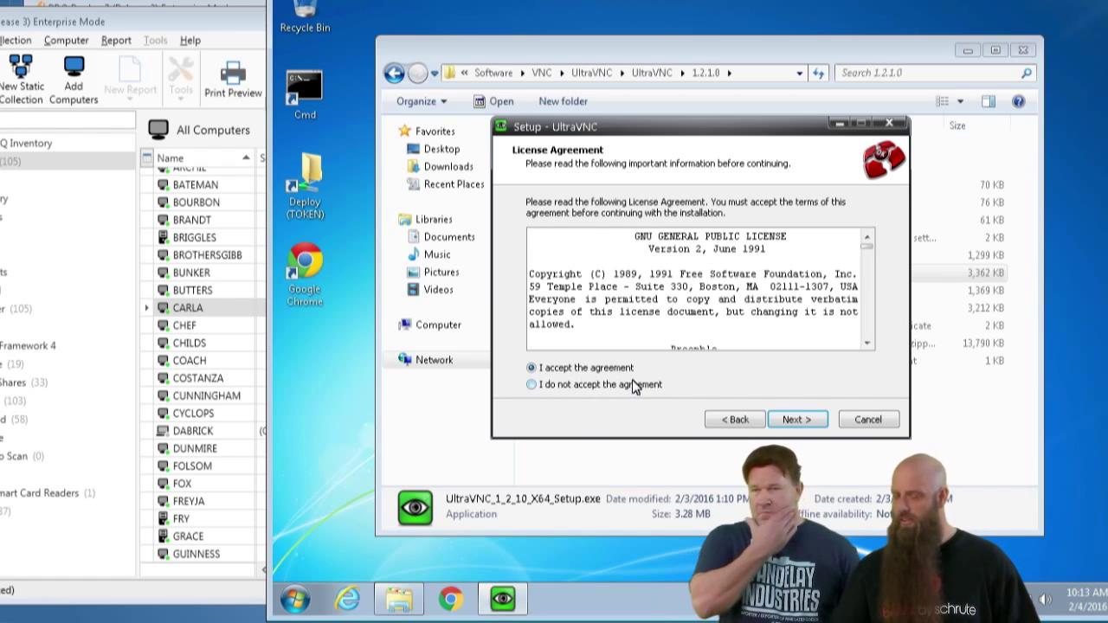
Continue the UltraVNC setup with the default destination folder and choose only the UltraVNC Server Silent component for installation.
{"action": "left_click", "coordinate": [788, 420]}
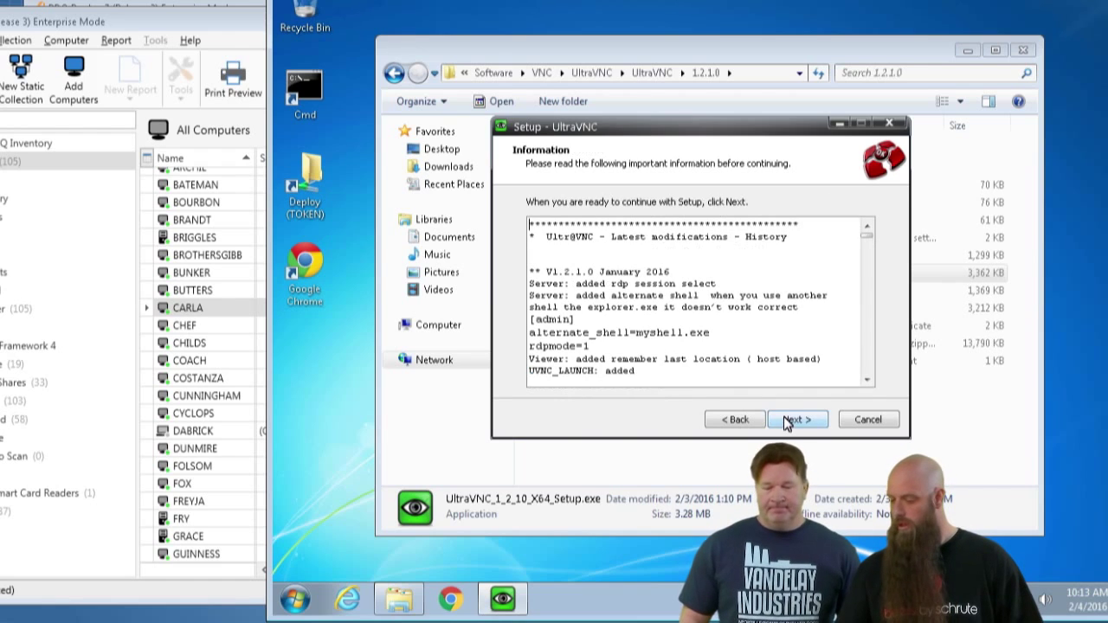
{"action": "left_click", "coordinate": [788, 421]}
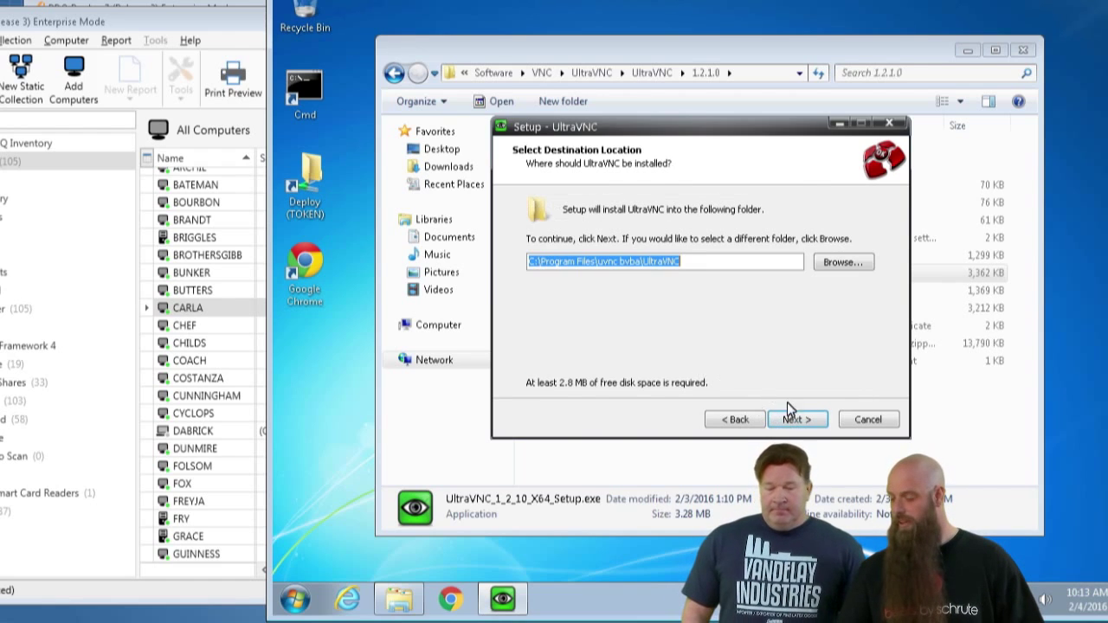
{"action": "left_click", "coordinate": [794, 421]}
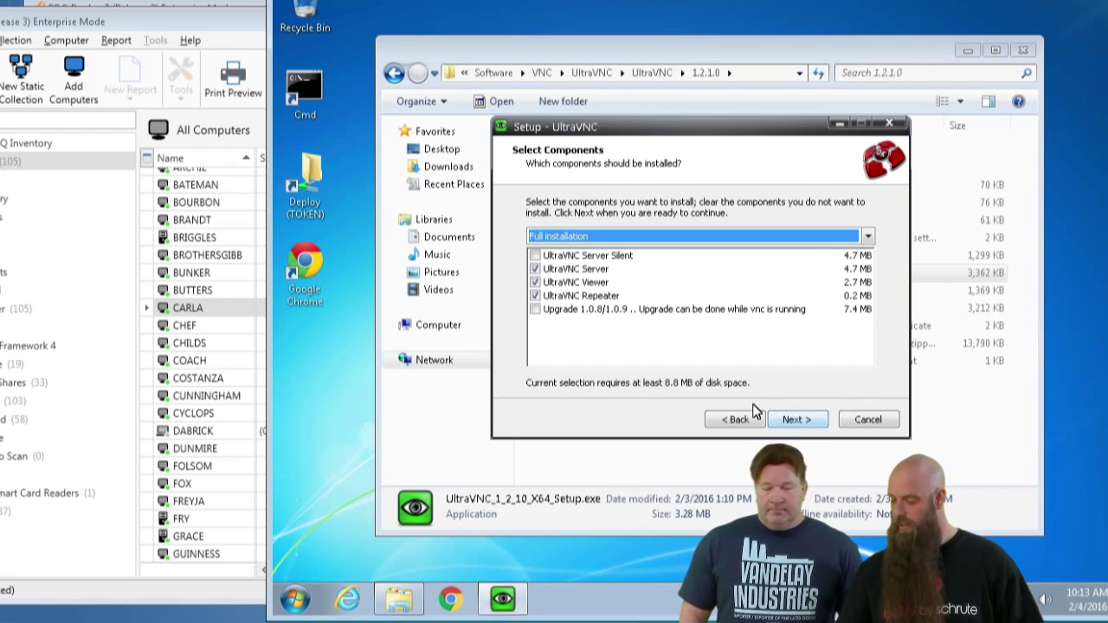
{"action": "left_click", "coordinate": [535, 269]}
{"action": "left_click", "coordinate": [535, 282]}
{"action": "left_click", "coordinate": [535, 297]}
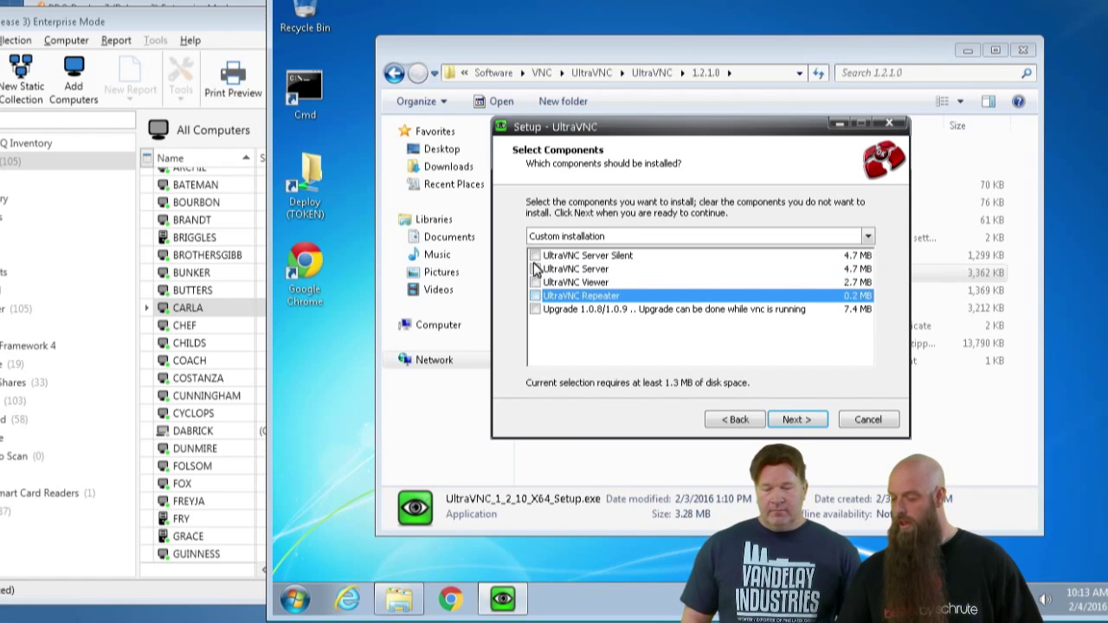
{"action": "left_click", "coordinate": [534, 257]}
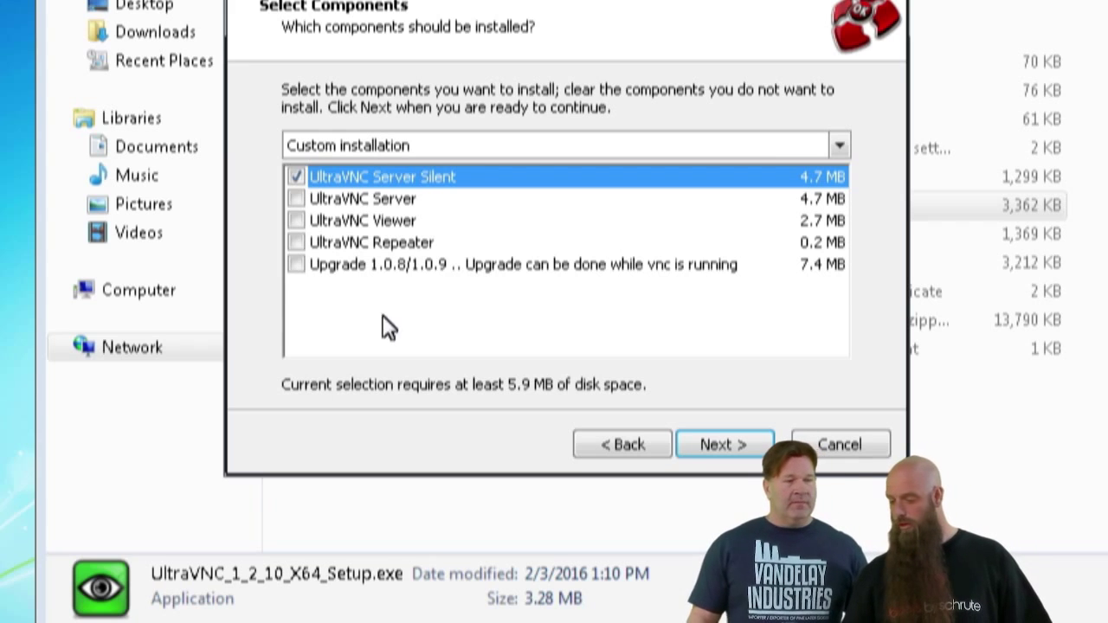
{"action": "left_click", "coordinate": [705, 438]}
Choose to register UltraVNC Server as a system service, run the installation and finish the setup wizard.
{"action": "left_click", "coordinate": [704, 438]}
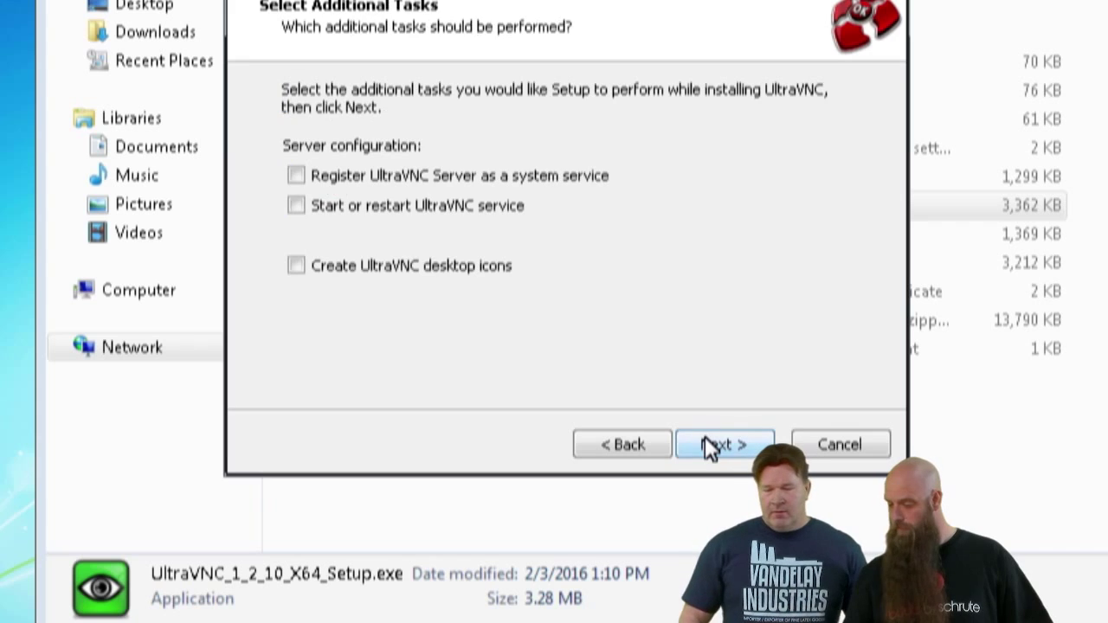
{"action": "left_click", "coordinate": [297, 176]}
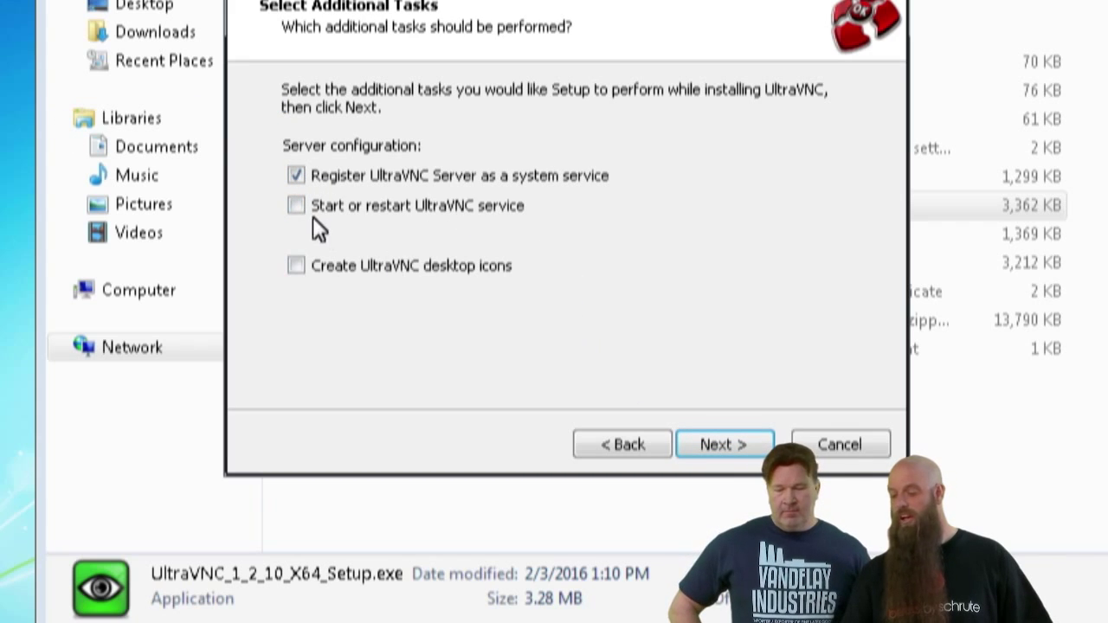
{"action": "left_click", "coordinate": [733, 437]}
{"action": "left_click", "coordinate": [729, 444]}
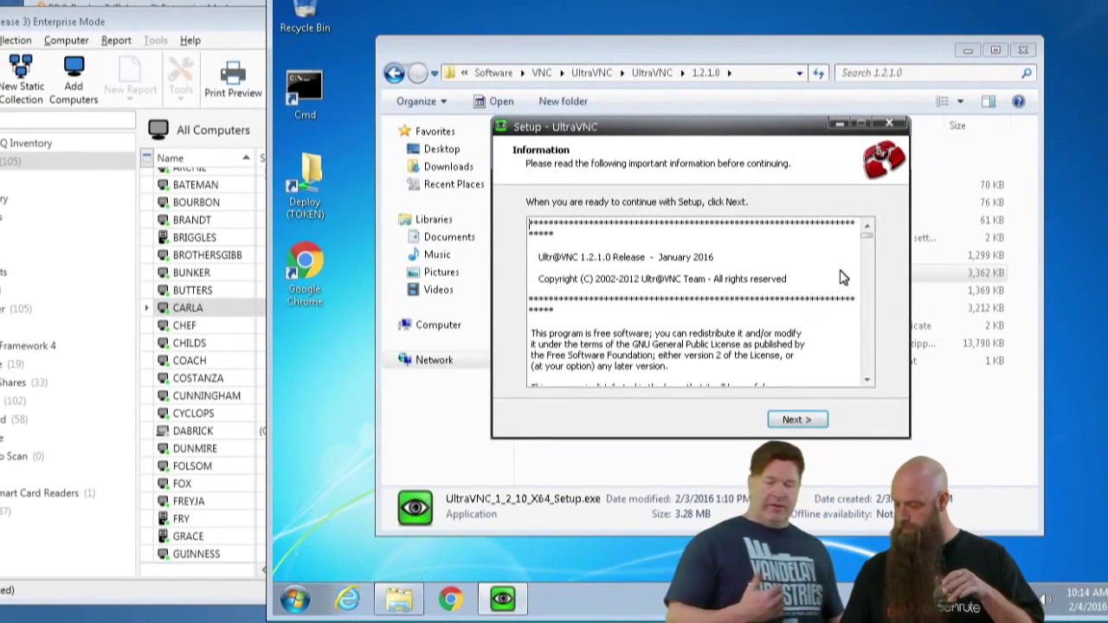
{"action": "left_click", "coordinate": [848, 445]}
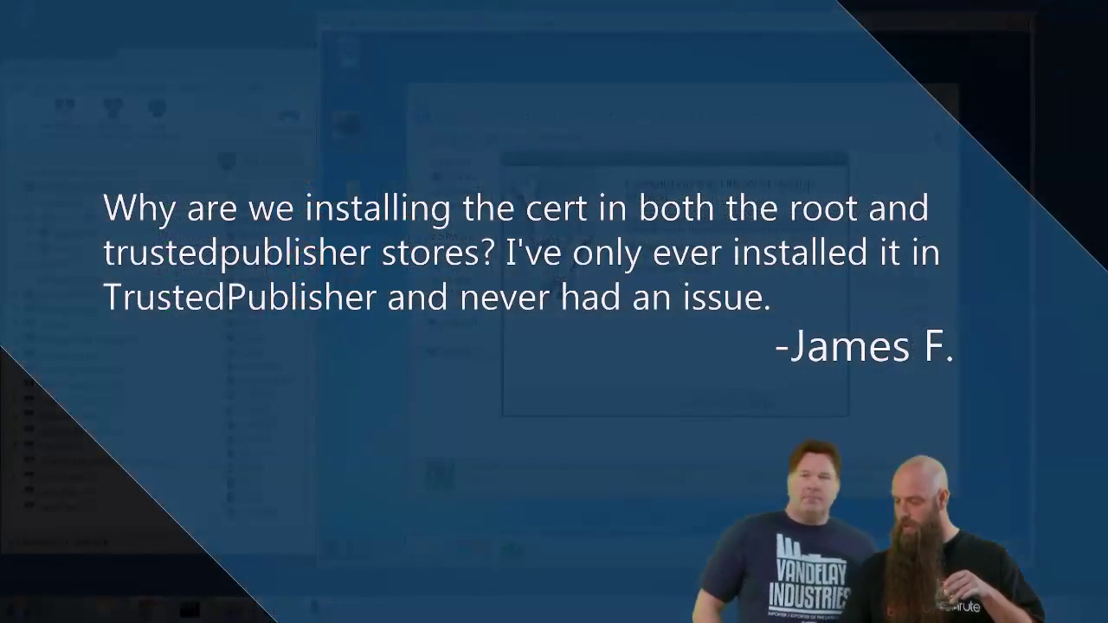
{"action": "left_click", "coordinate": [762, 401]}
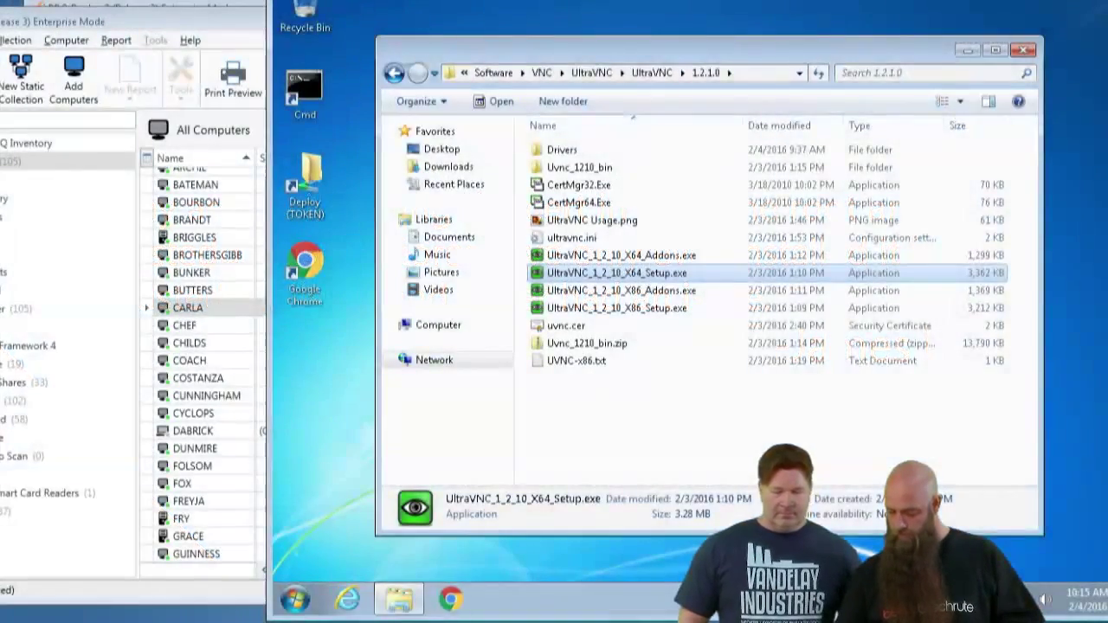
Switch to PDQ Deploy, open the UltraVNC TEST ONLY 1.2.1.0 package and examine its Add uVNC Certificate (32-bit) step.
{"action": "mouse_move", "coordinate": [262, 544]}
{"action": "left_click", "coordinate": [201, 590]}
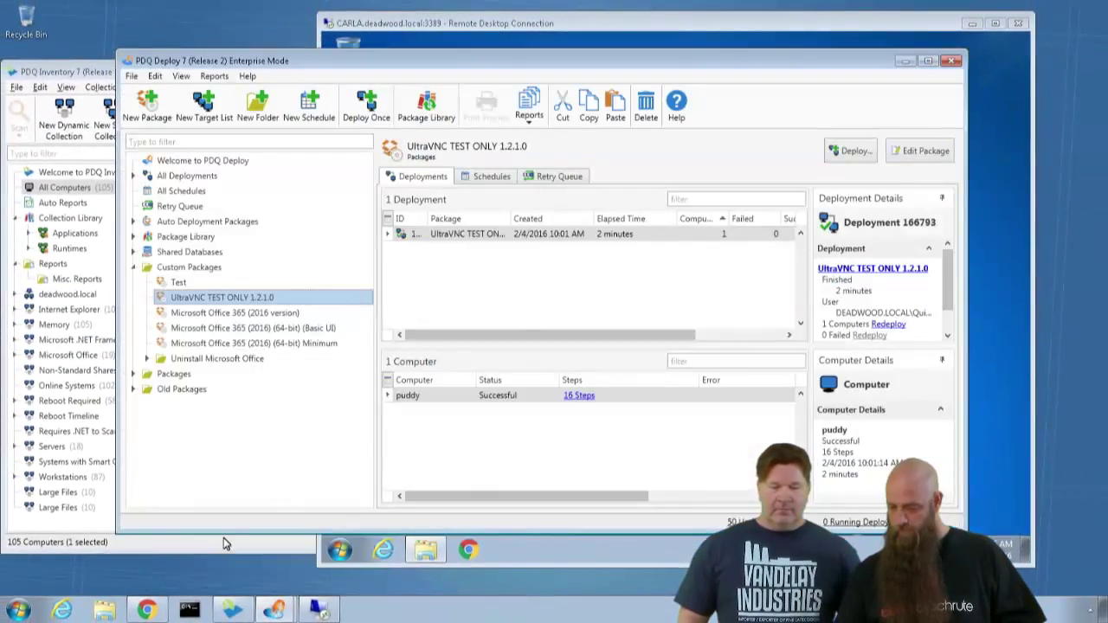
{"action": "double_click", "coordinate": [218, 298]}
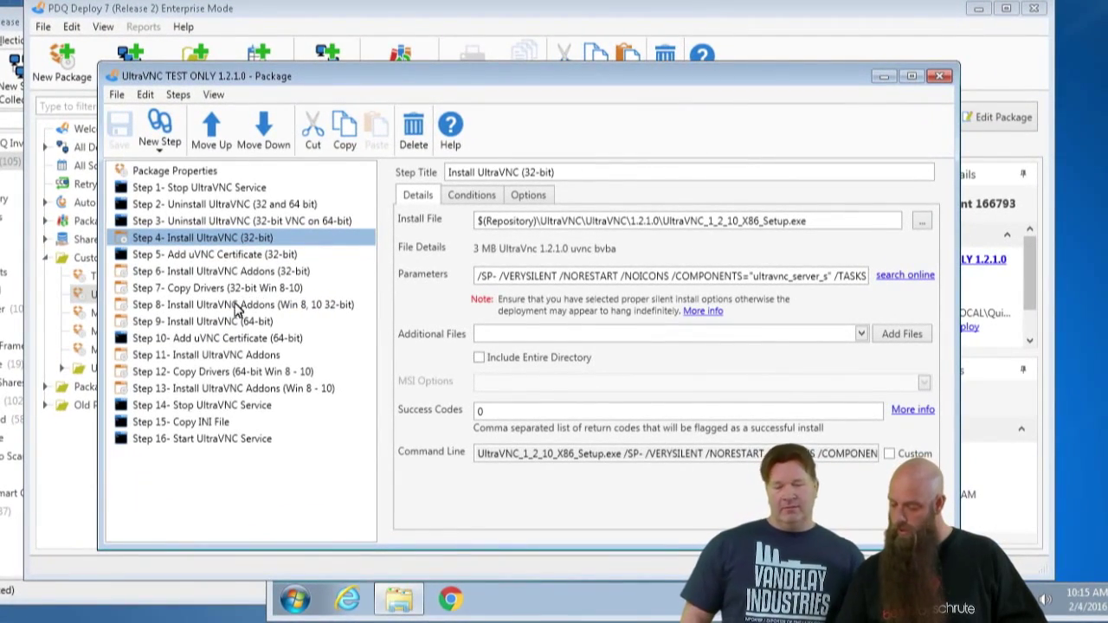
{"action": "left_click", "coordinate": [223, 256]}
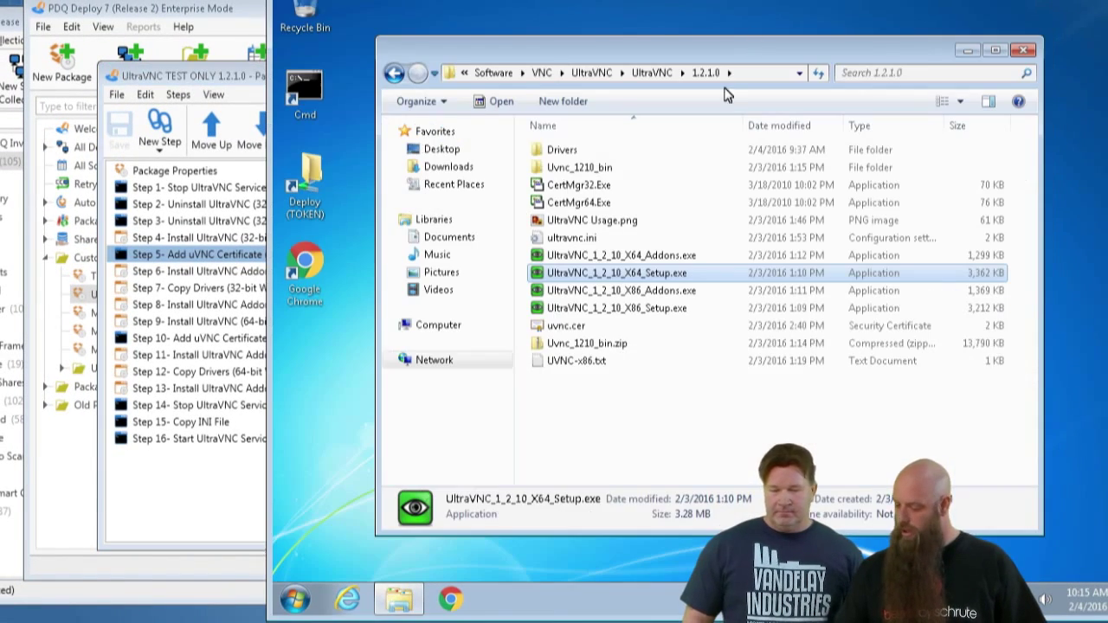
On CARLA, open the C: drive, read the recorded setup settings in uvnc.txt, and close the file and folder.
{"action": "left_click", "coordinate": [292, 601]}
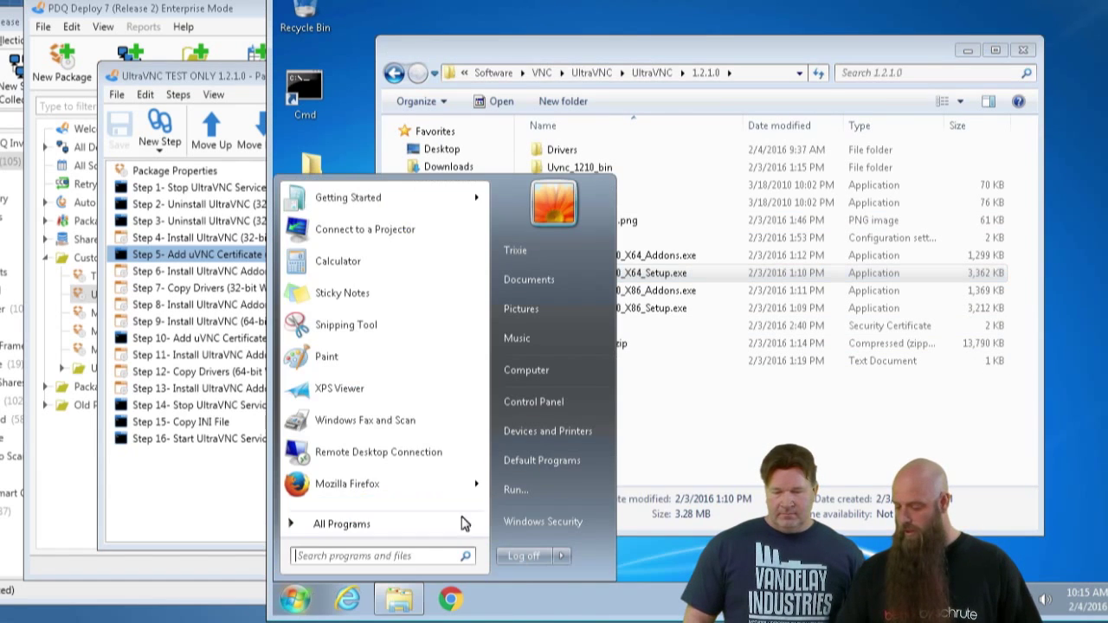
{"action": "left_click", "coordinate": [522, 487]}
{"action": "type", "text": "c:\\"}
{"action": "key", "text": "Return"}
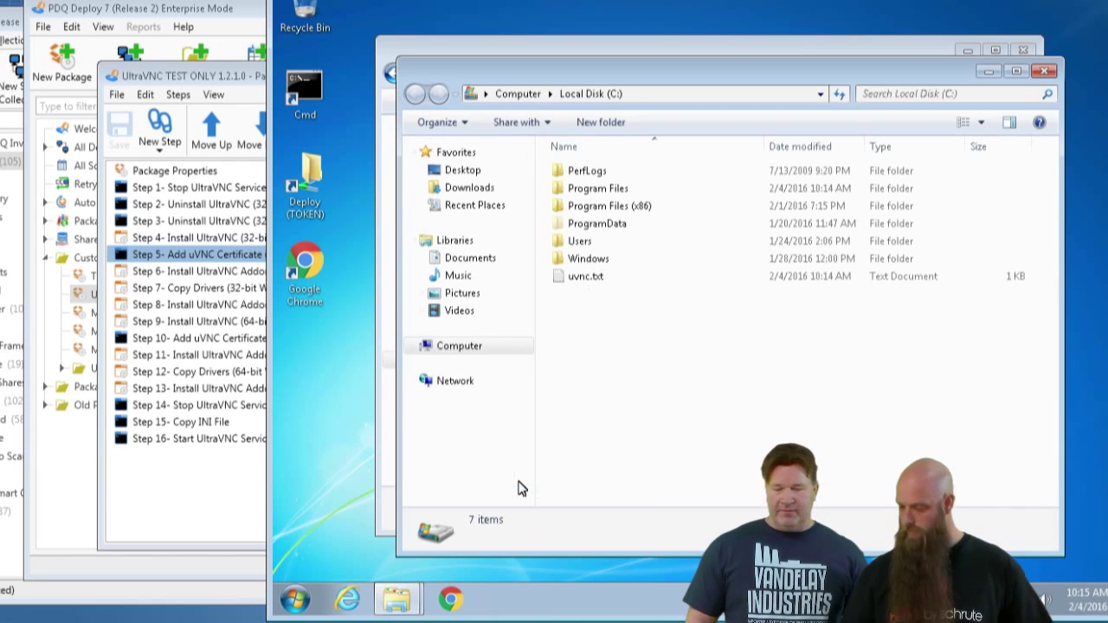
{"action": "double_click", "coordinate": [585, 276]}
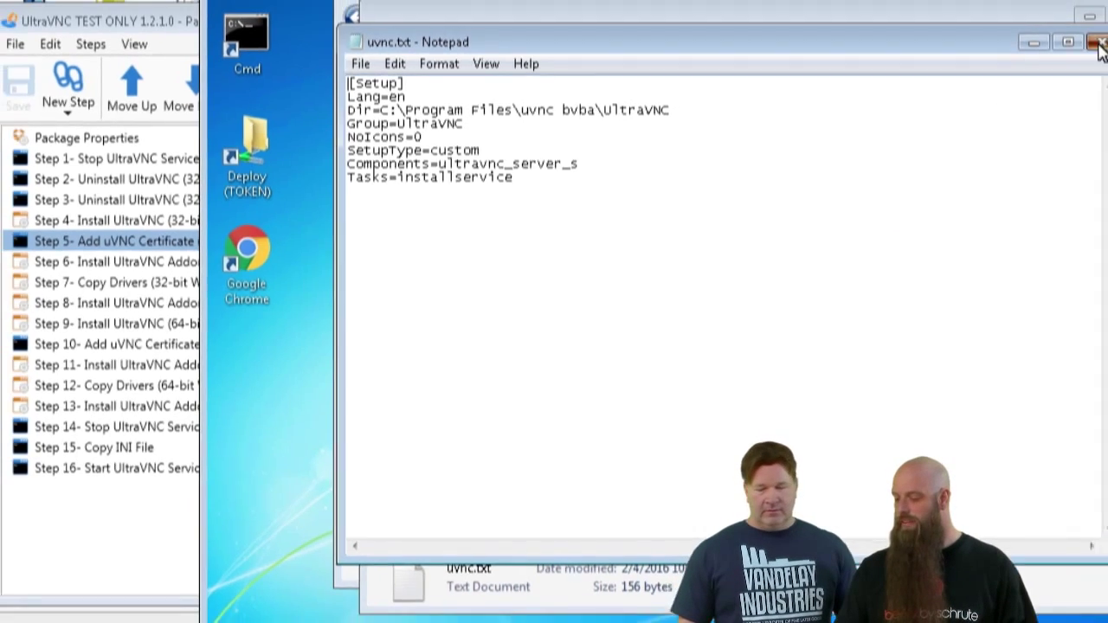
{"action": "left_click", "coordinate": [1098, 48]}
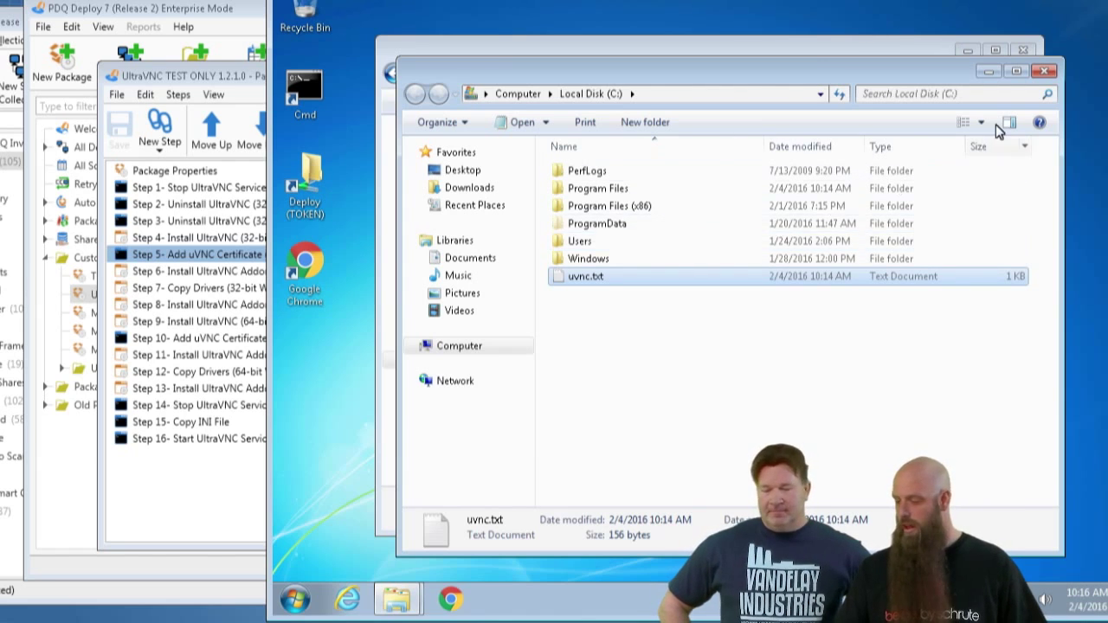
{"action": "left_click", "coordinate": [1043, 71]}
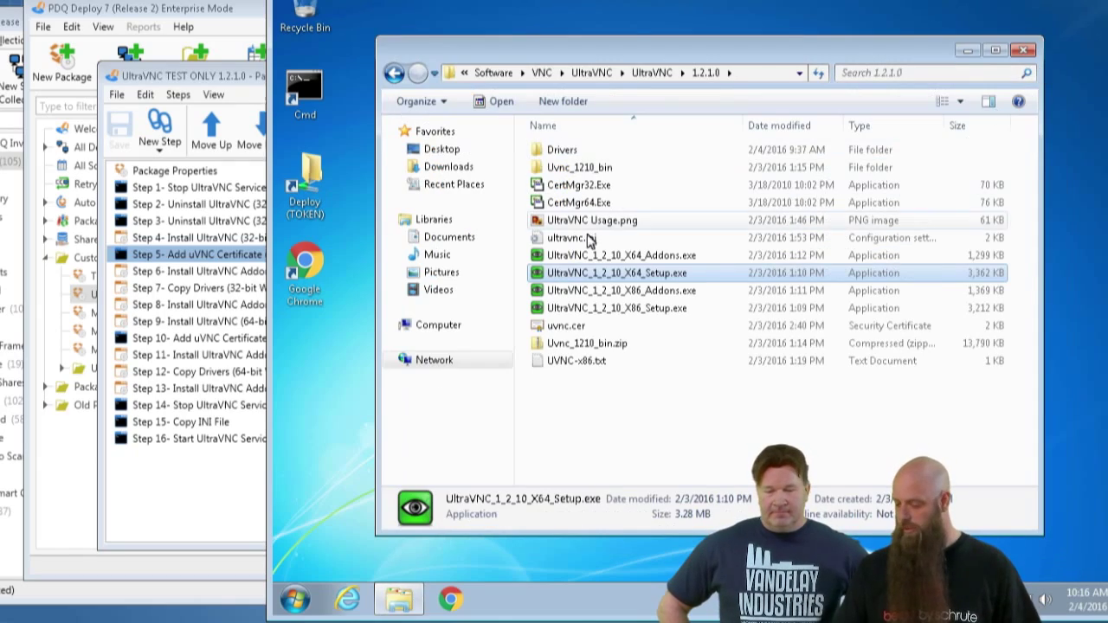
In the UltraVNC package, review the full silent parameters of Install UltraVNC (32-bit) and the commands of Add uVNC Certificate (32-bit).
{"action": "left_click", "coordinate": [204, 240]}
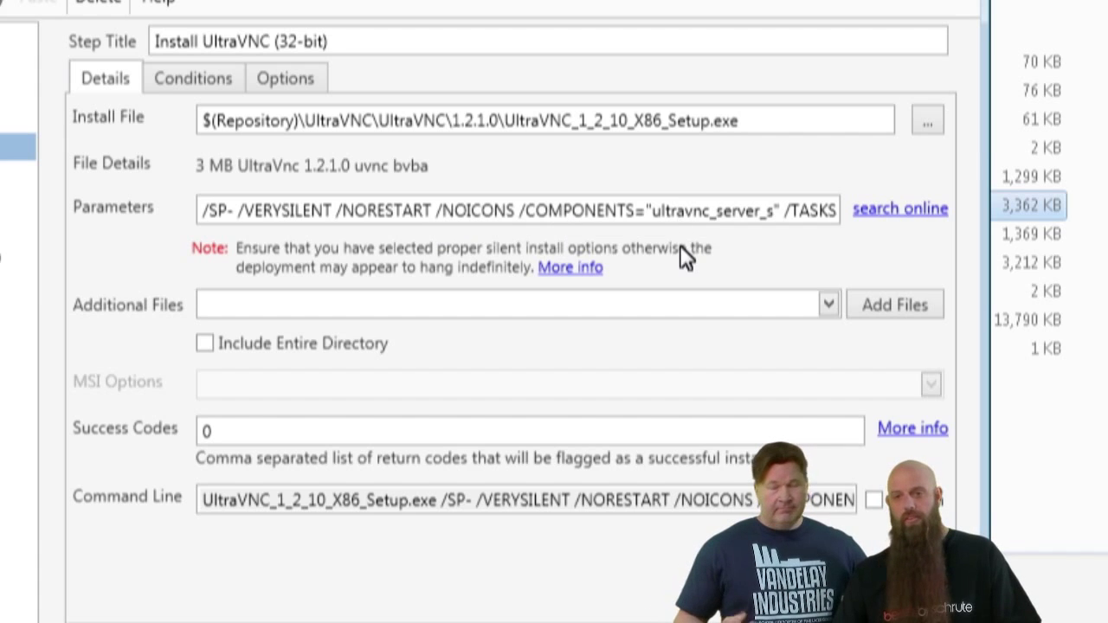
{"action": "left_click", "coordinate": [740, 206]}
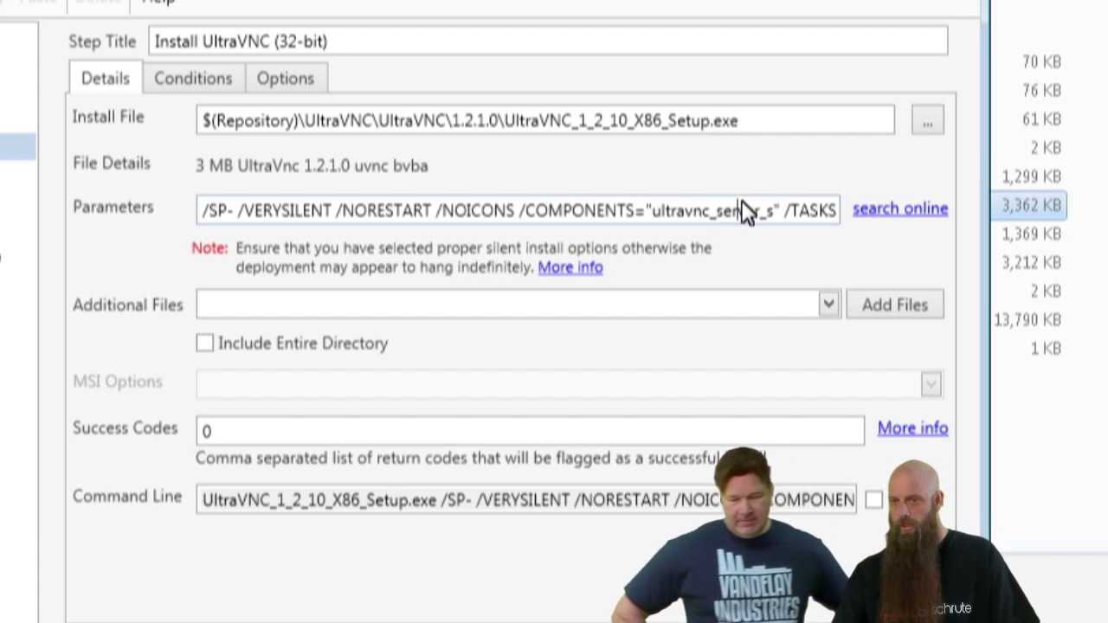
{"action": "key", "text": "End"}
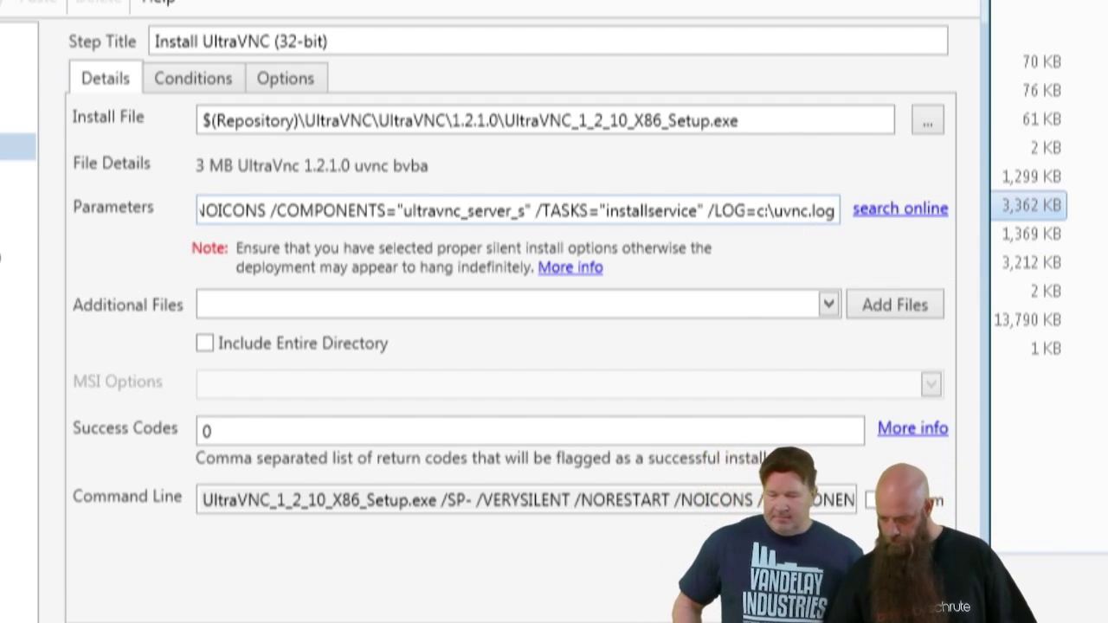
{"action": "left_click", "coordinate": [206, 255]}
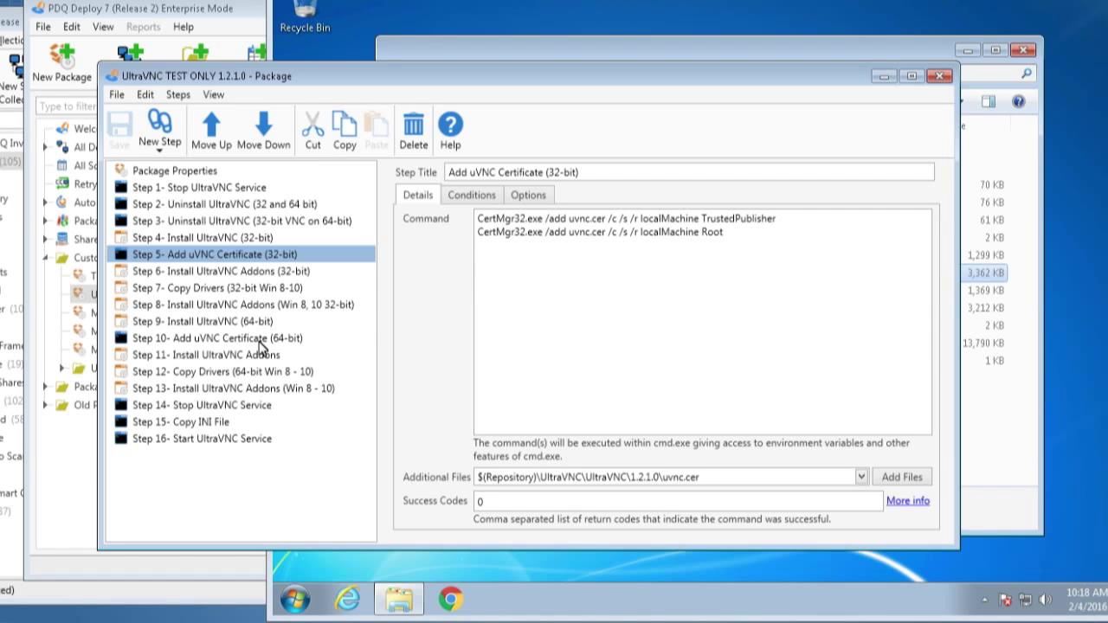
Review the full parameters and the operating system conditions of the Install UltraVNC Addons (32-bit) step.
{"action": "left_click", "coordinate": [217, 273]}
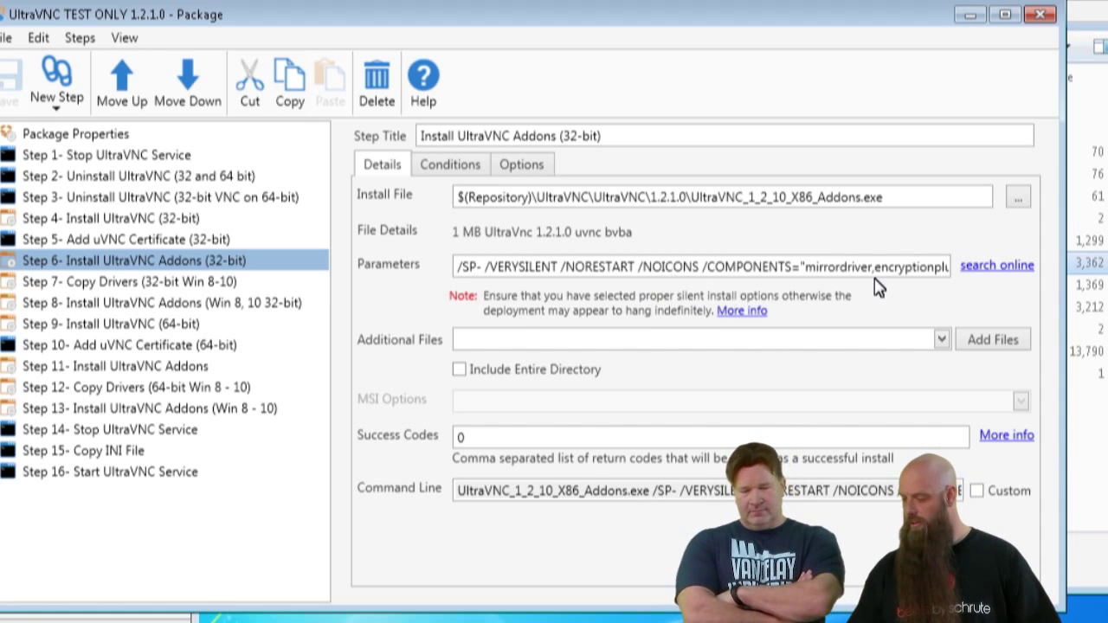
{"action": "left_click", "coordinate": [812, 269]}
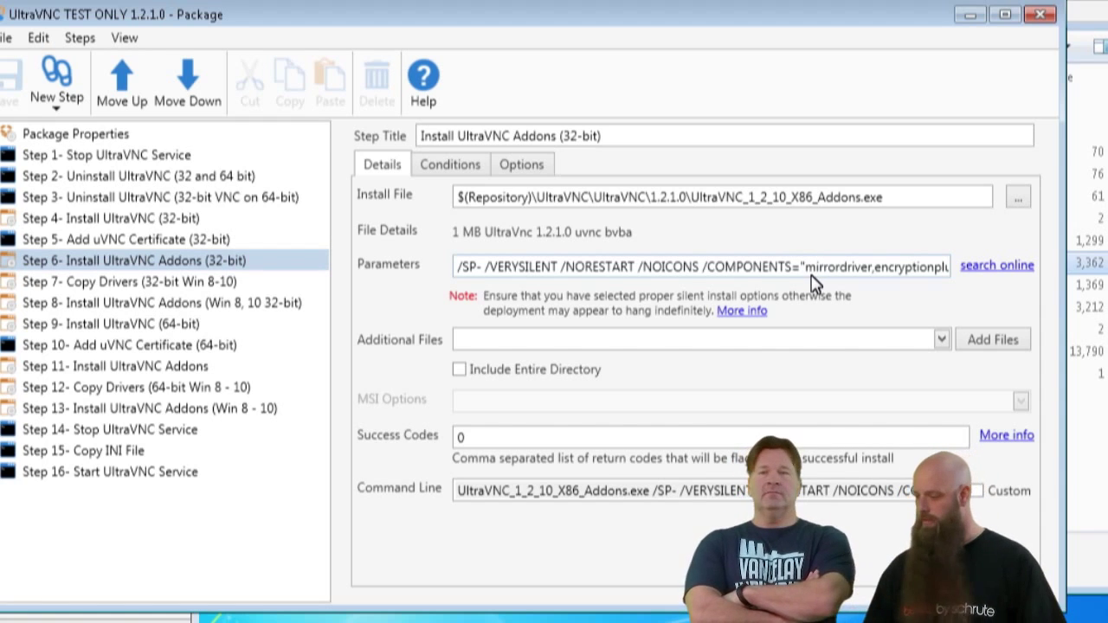
{"action": "key", "text": "End"}
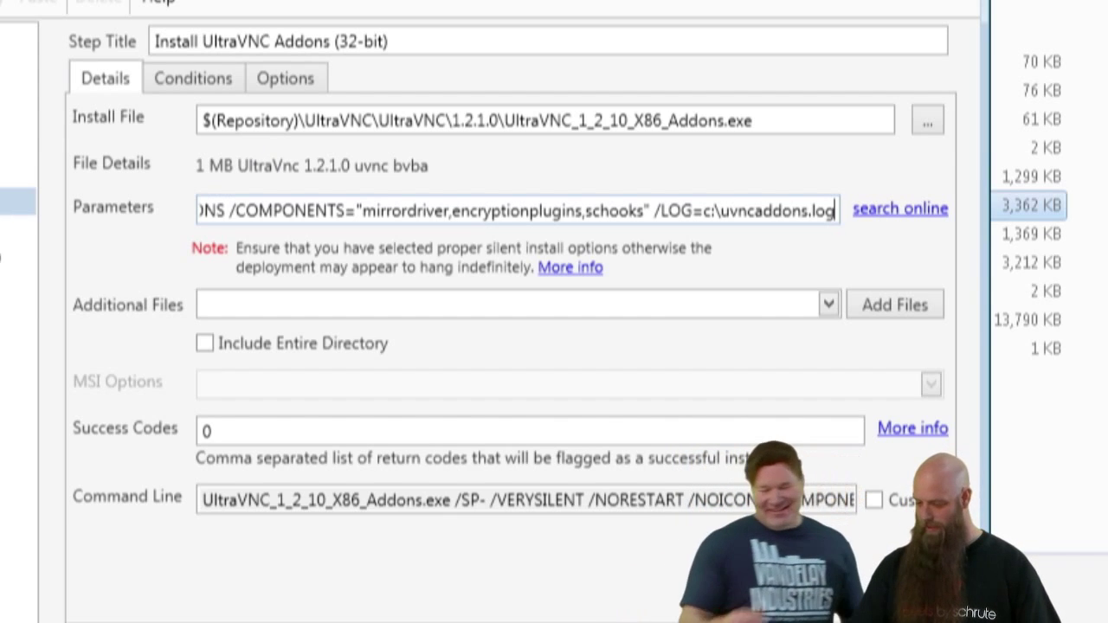
{"action": "left_click", "coordinate": [166, 79]}
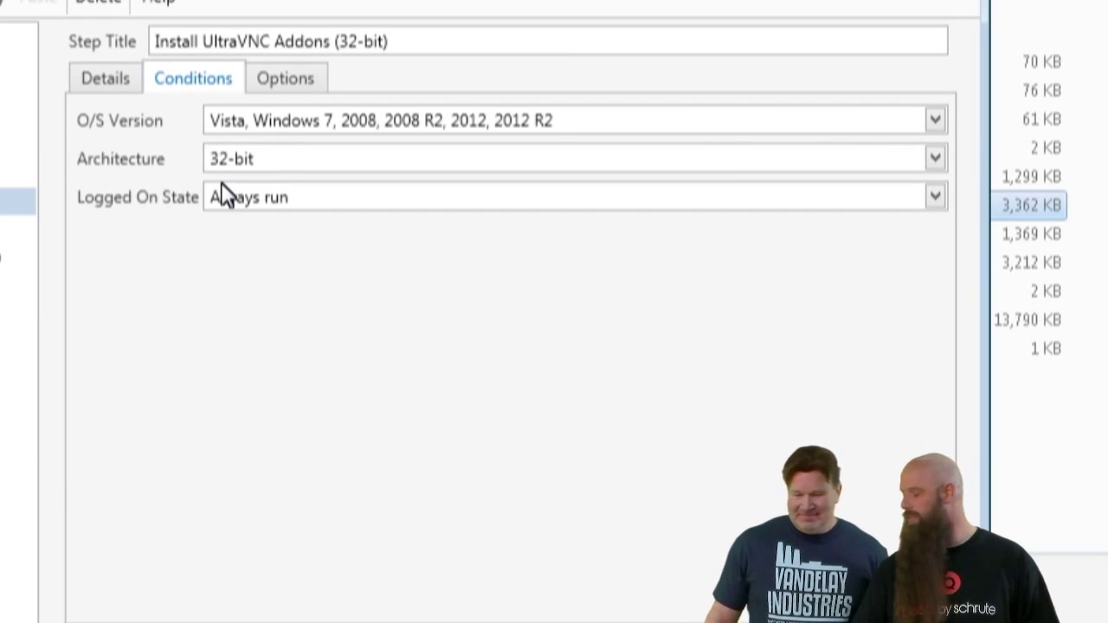
{"action": "left_click", "coordinate": [270, 121]}
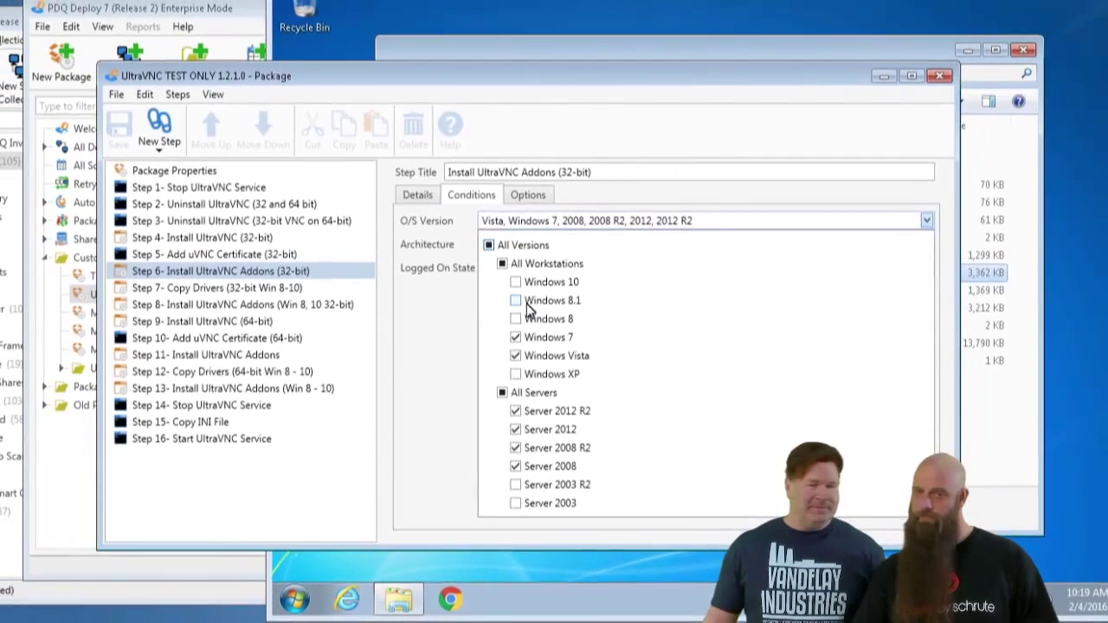
{"action": "left_click", "coordinate": [430, 309]}
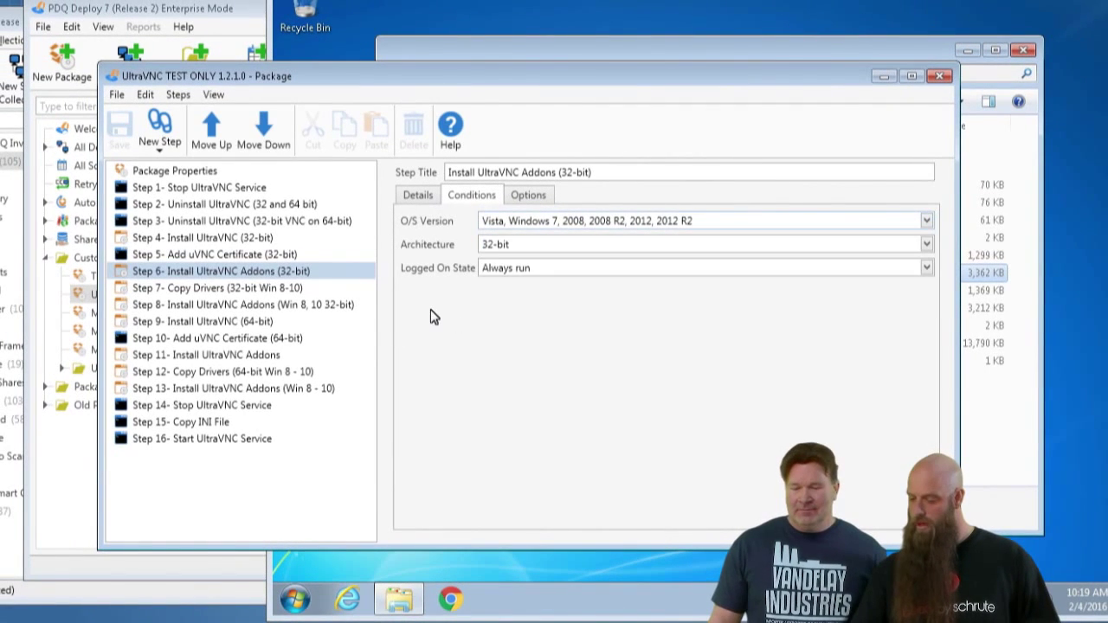
Examine the conditions and install details of the Copy Drivers (32-bit Win 8-10) step.
{"action": "left_click", "coordinate": [248, 292]}
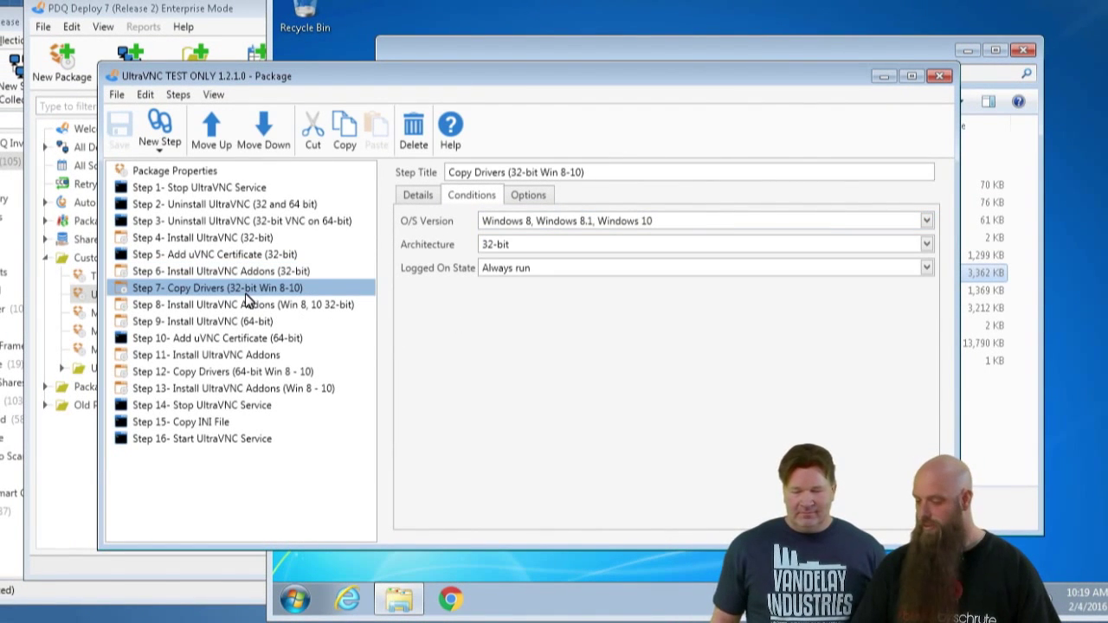
{"action": "left_click", "coordinate": [424, 197]}
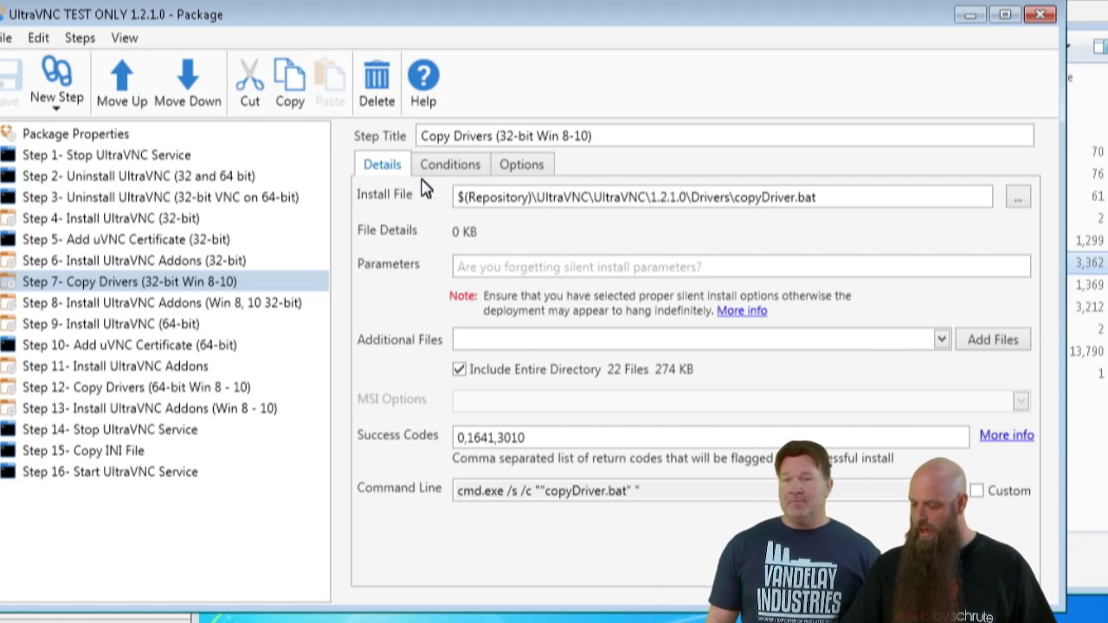
{"action": "left_click", "coordinate": [450, 166]}
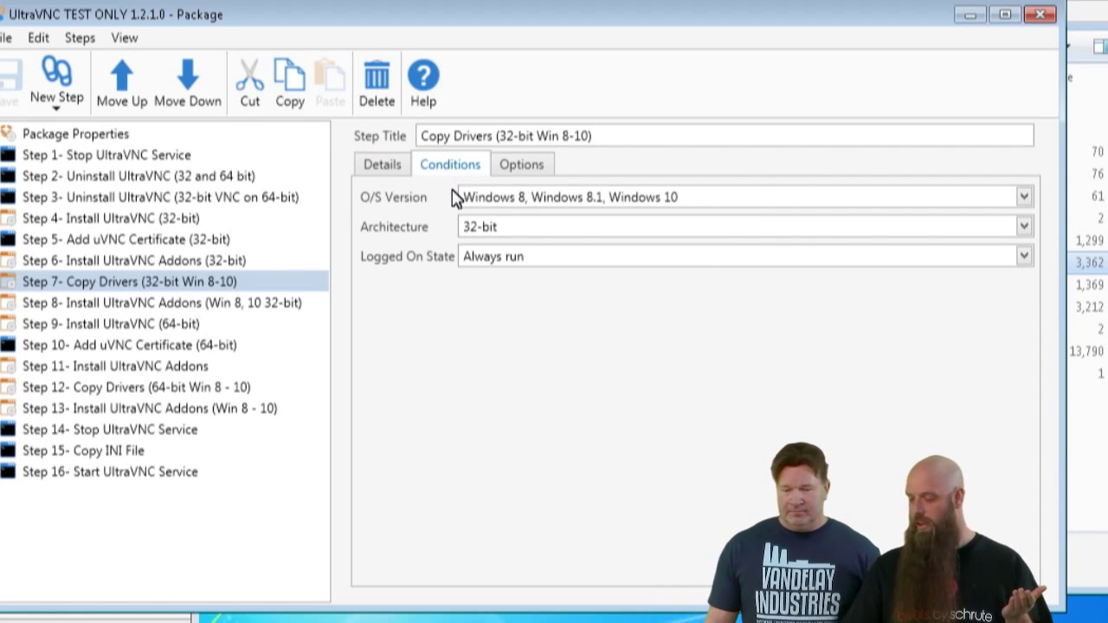
{"action": "left_click", "coordinate": [383, 167]}
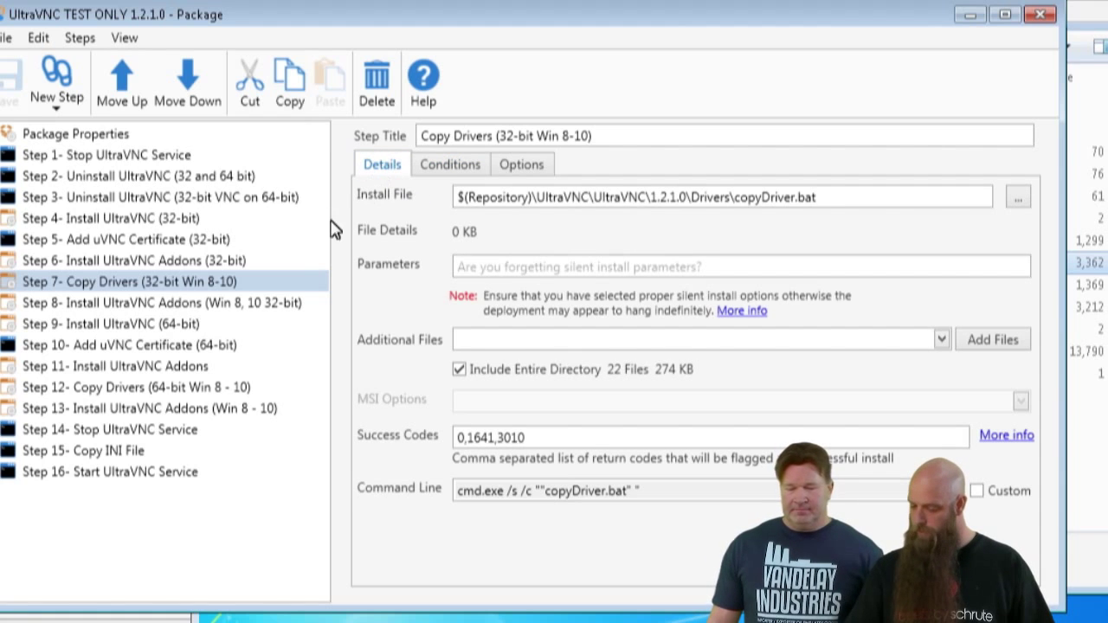
Review the Add uVNC Certificate (64-bit) step and Step 14, Stop UltraVNC Service, and return to the CARLA remote session.
{"action": "left_click", "coordinate": [176, 347]}
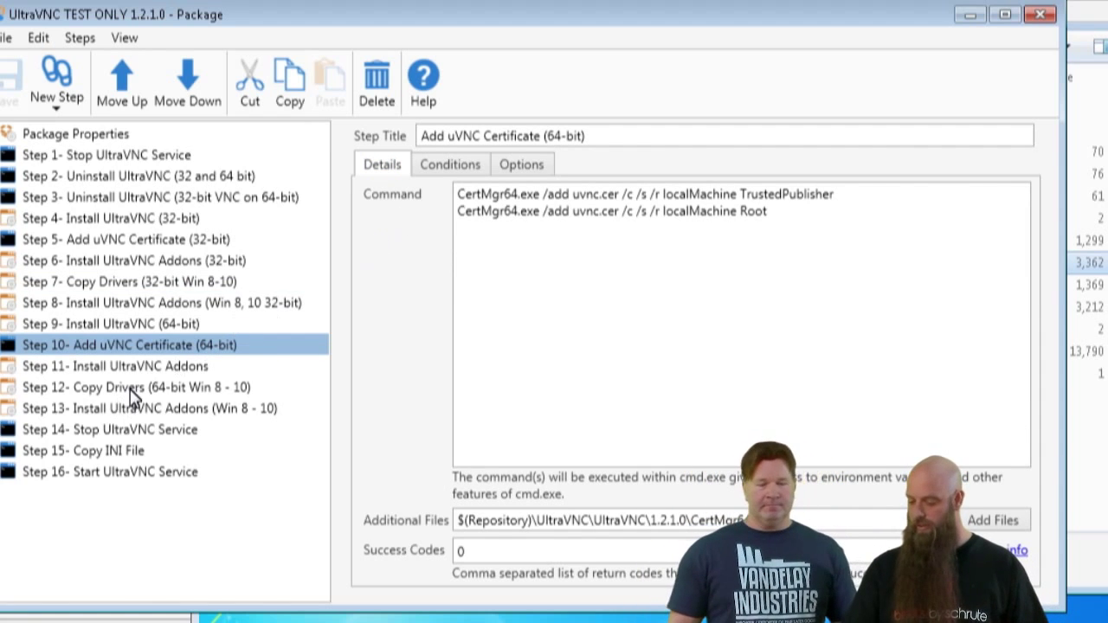
{"action": "left_click", "coordinate": [126, 435]}
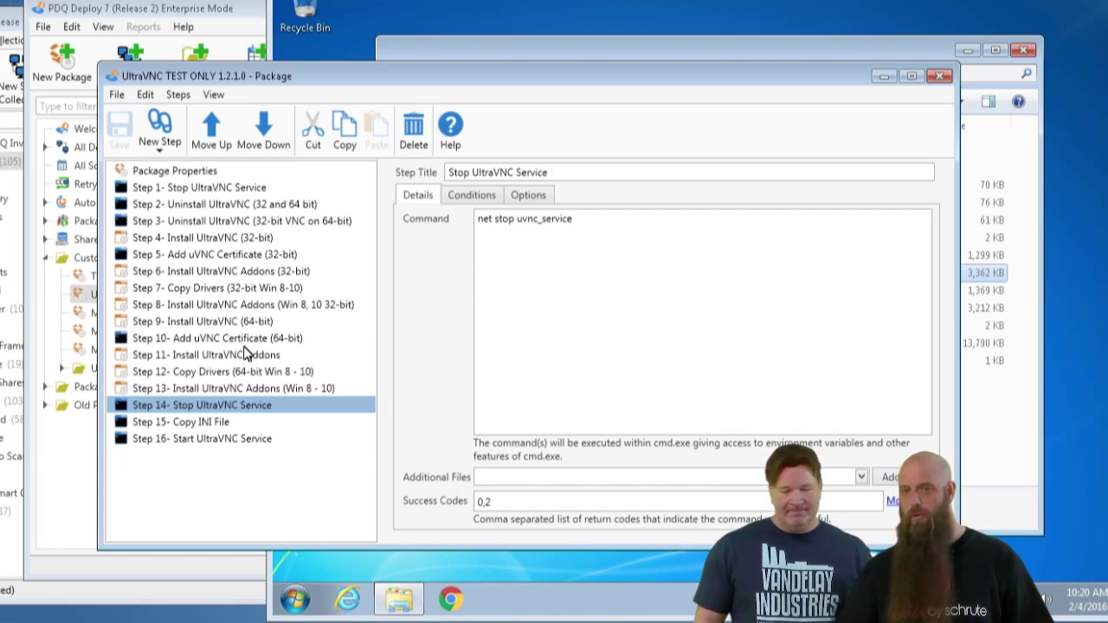
{"action": "left_click", "coordinate": [598, 48]}
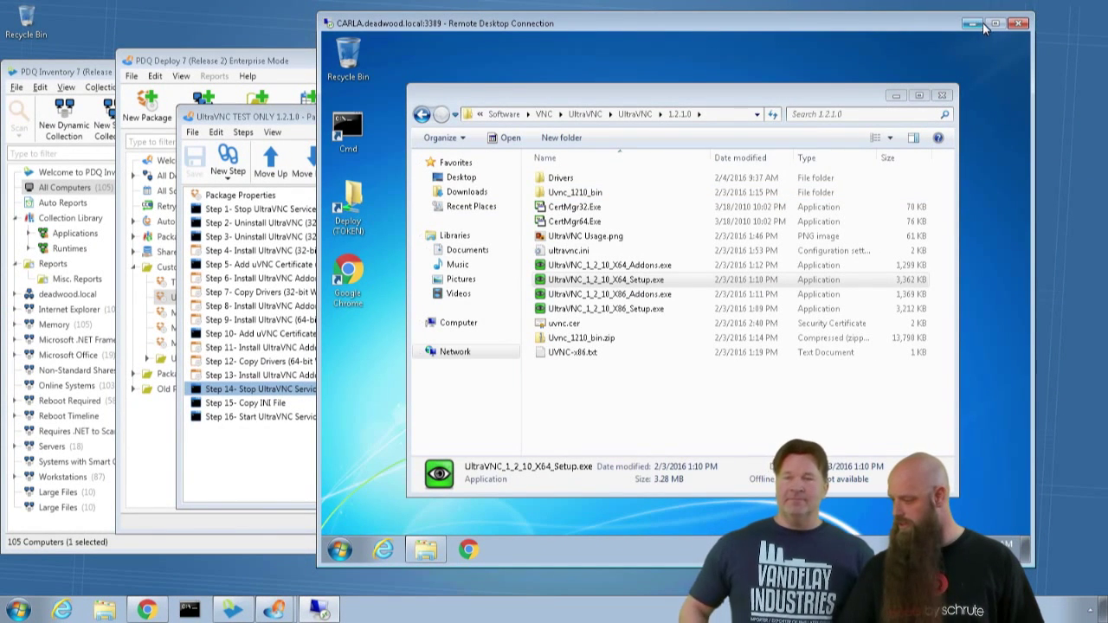
{"action": "left_click", "coordinate": [1019, 23]}
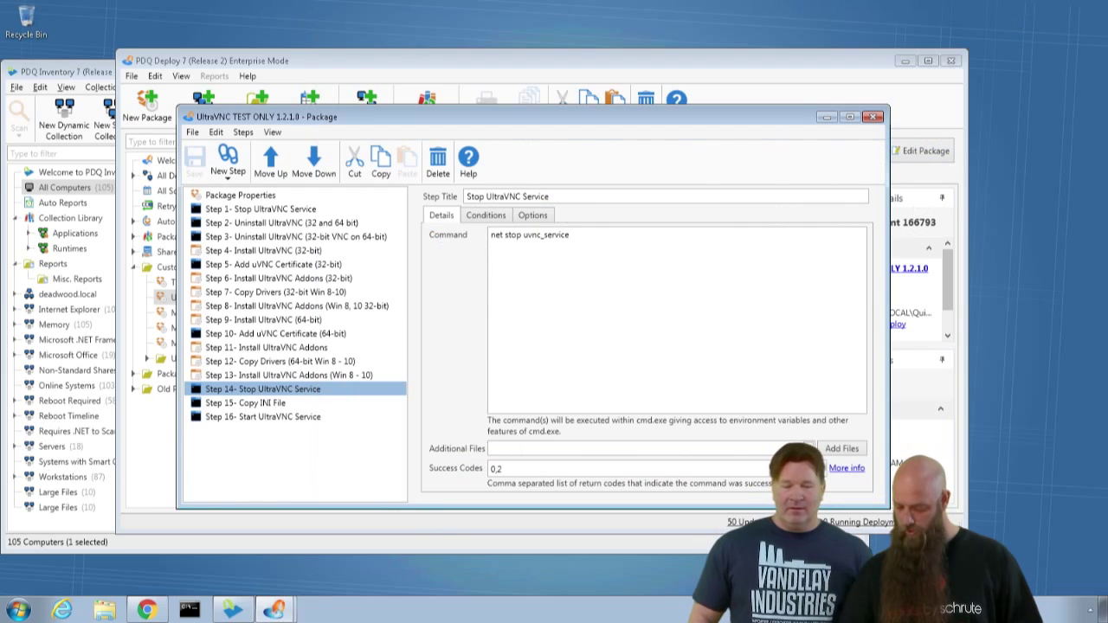
{"action": "left_click", "coordinate": [19, 611]}
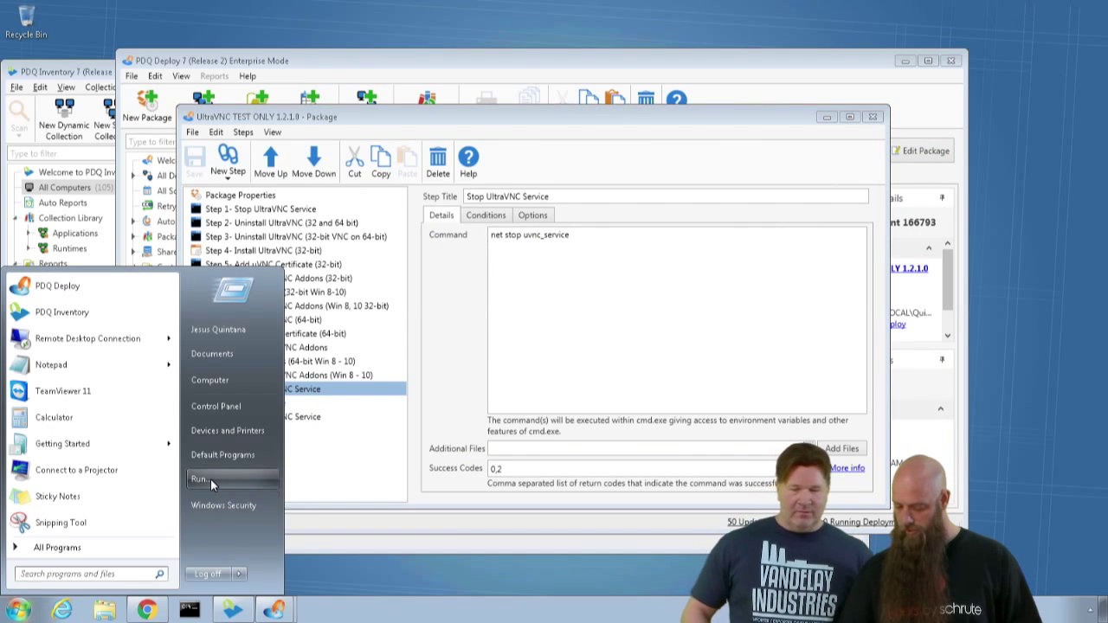
{"action": "left_click", "coordinate": [210, 478]}
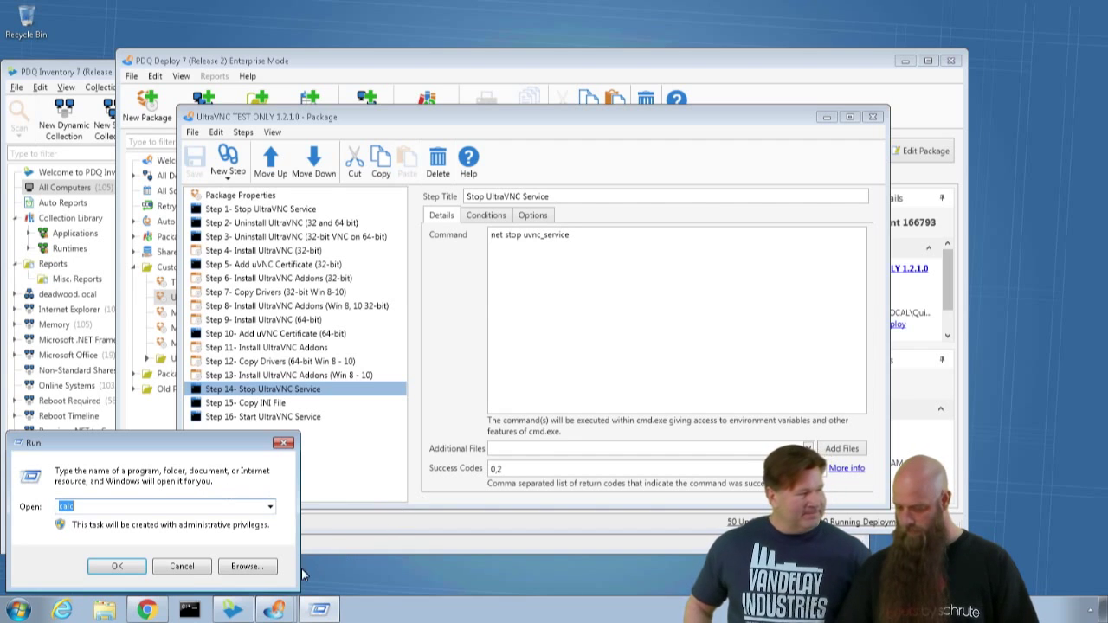
{"action": "left_click", "coordinate": [188, 568]}
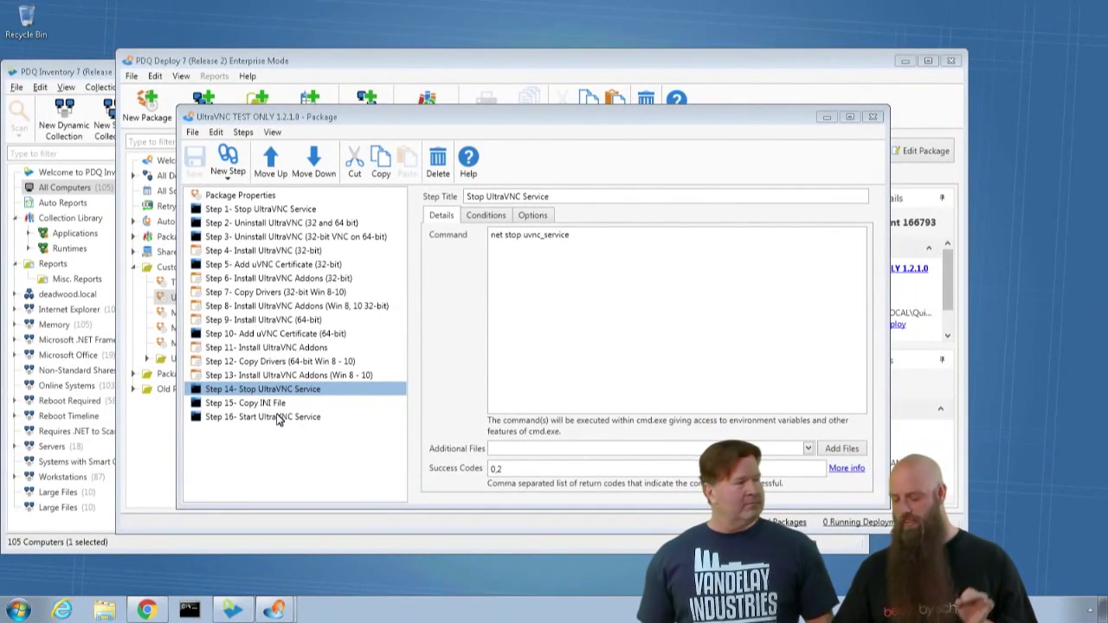
Review the Copy INI File step's command, and reconnect to CARLA by remote desktop from PDQ Inventory with the account password.
{"action": "left_click", "coordinate": [254, 404]}
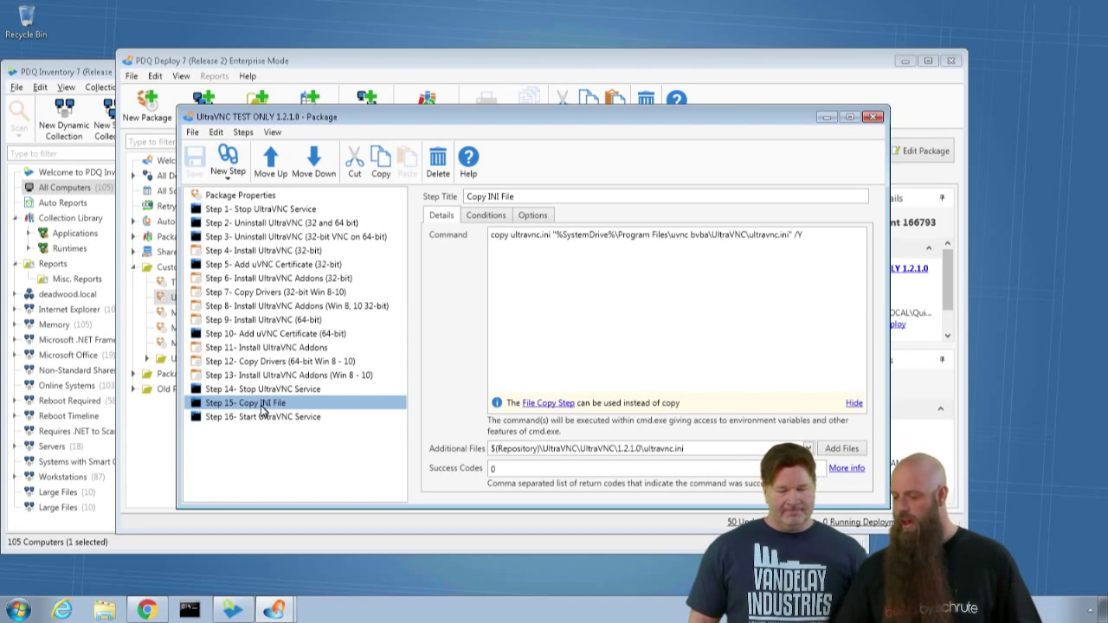
{"action": "left_click", "coordinate": [230, 611]}
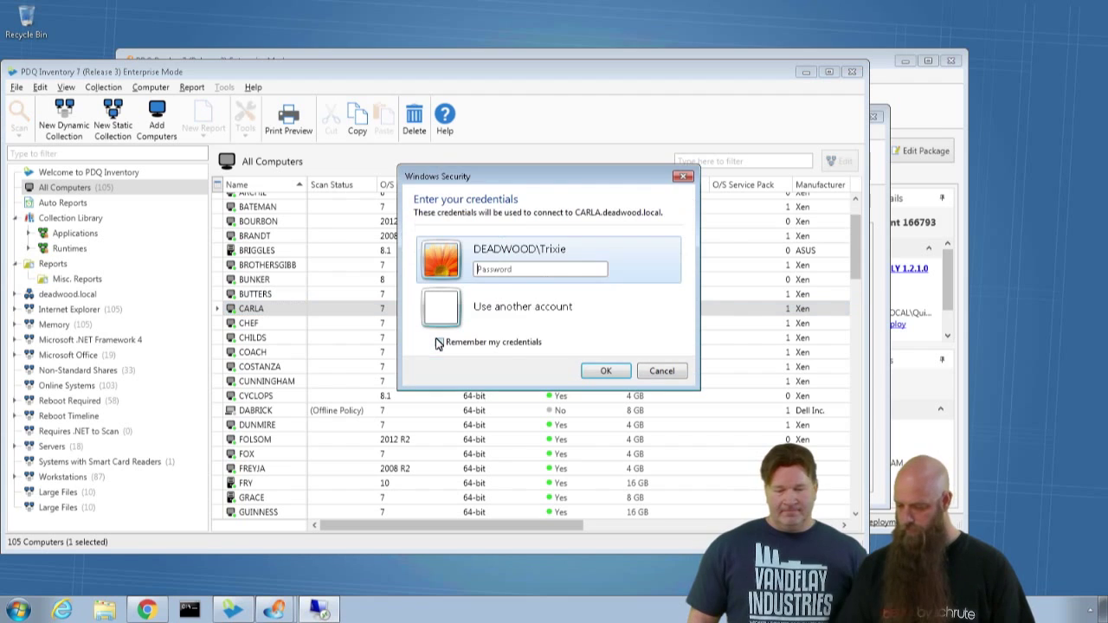
{"action": "type", "text": "*******"}
{"action": "key", "text": "Return"}
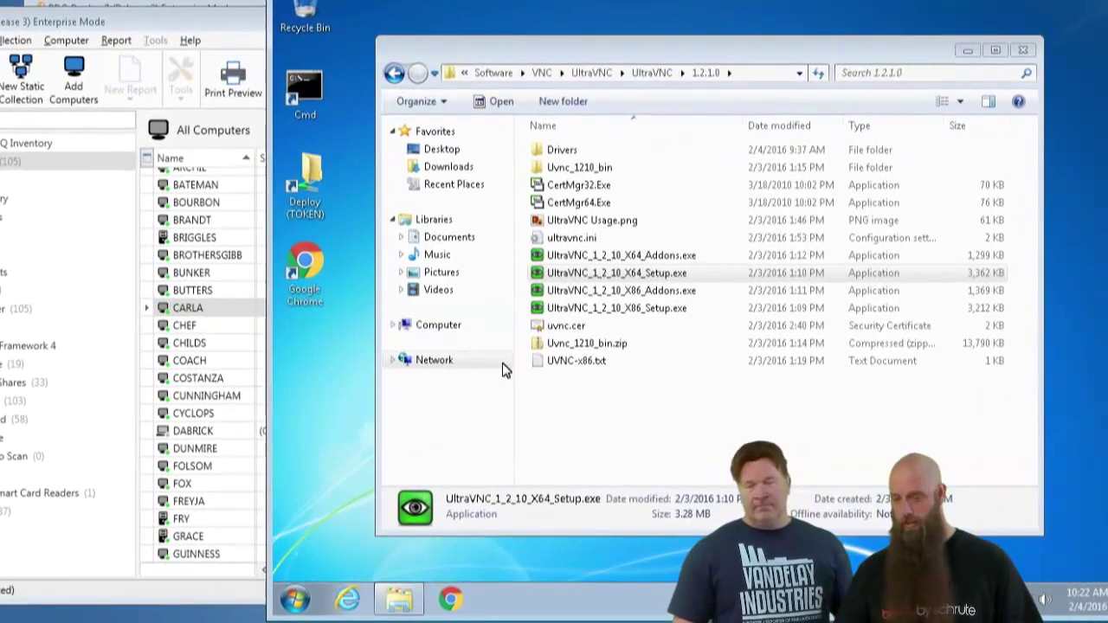
On CARLA, open UltraVNC's Edit Settings program and allow it to make changes to the computer.
{"action": "left_click", "coordinate": [295, 599]}
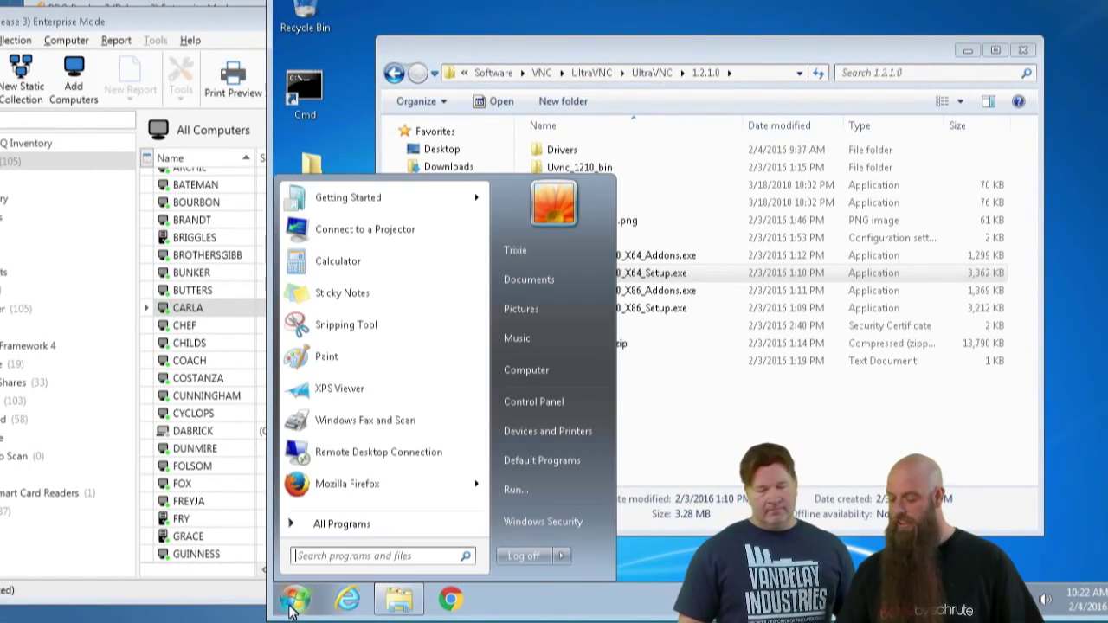
{"action": "left_click", "coordinate": [340, 525]}
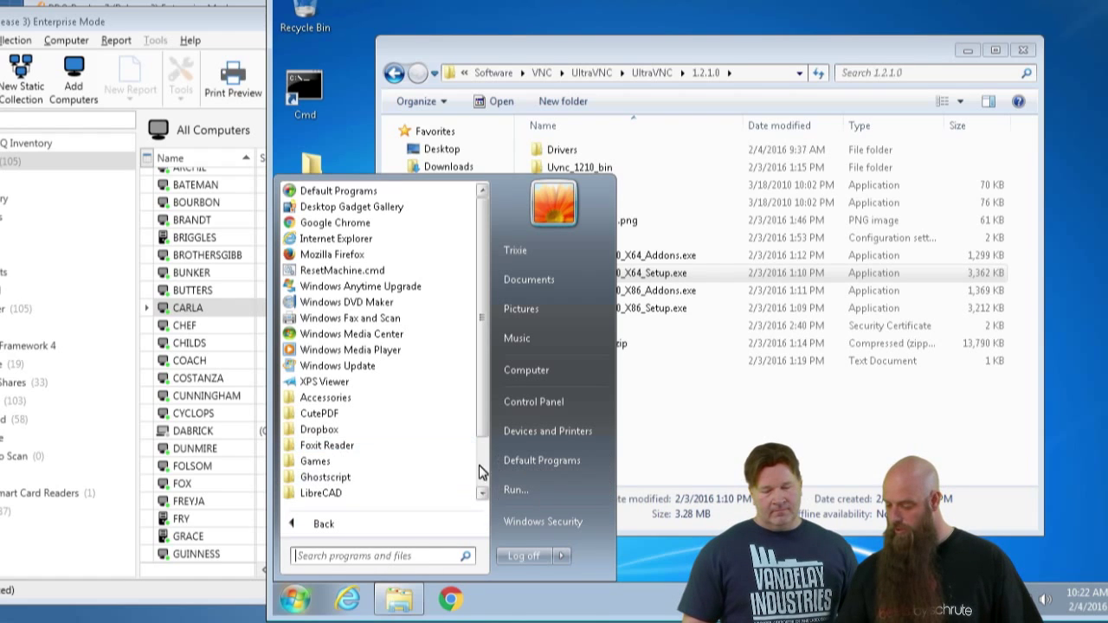
{"action": "scroll", "coordinate": [482, 469], "scroll_direction": "down", "scroll_amount": 2}
{"action": "left_click", "coordinate": [297, 496]}
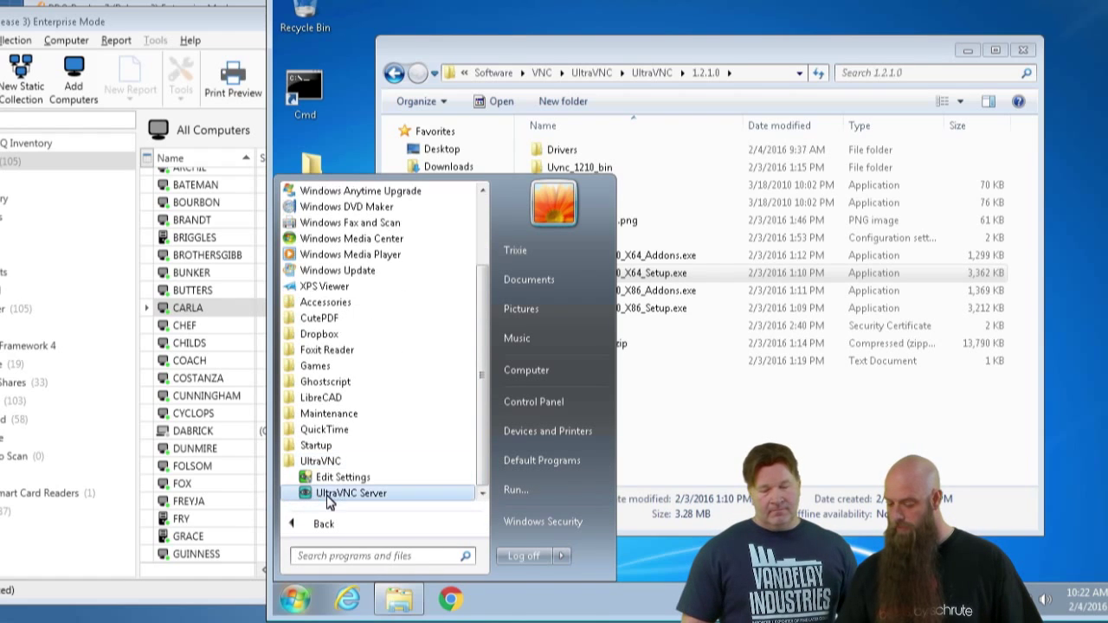
{"action": "left_click", "coordinate": [328, 480]}
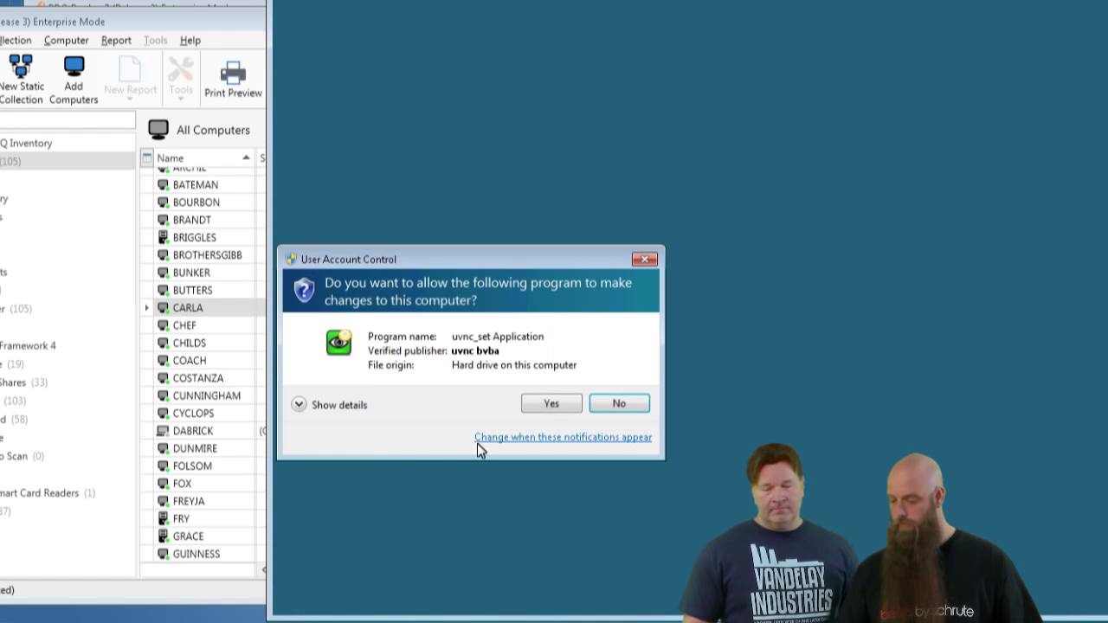
{"action": "left_click", "coordinate": [563, 407]}
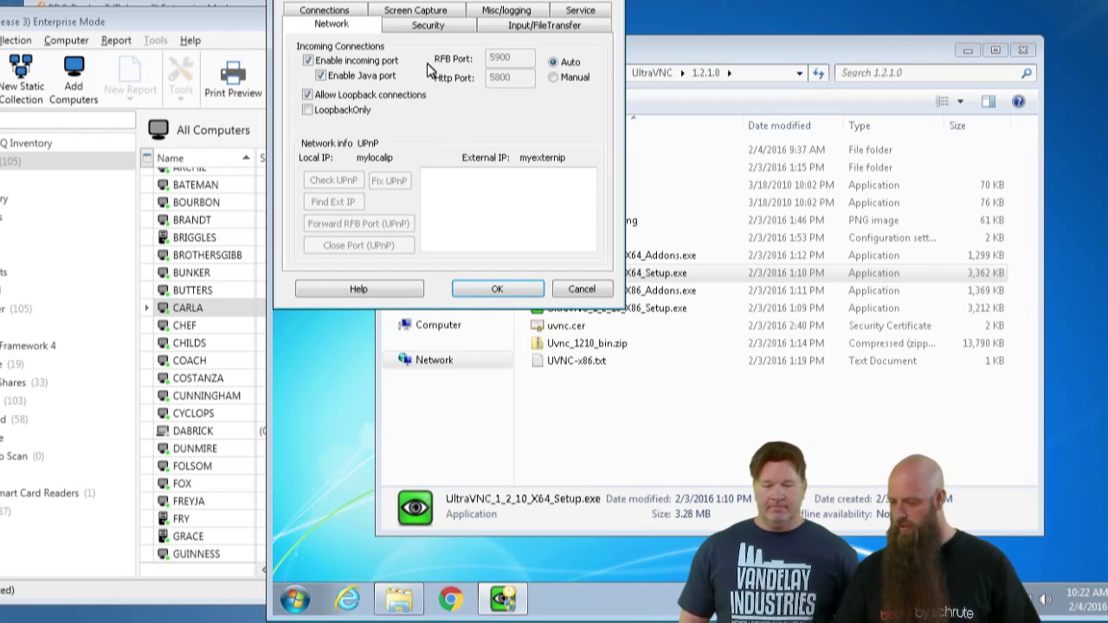
Enter a new VNC password in the UltraVNC security settings and save them.
{"action": "left_click", "coordinate": [427, 26]}
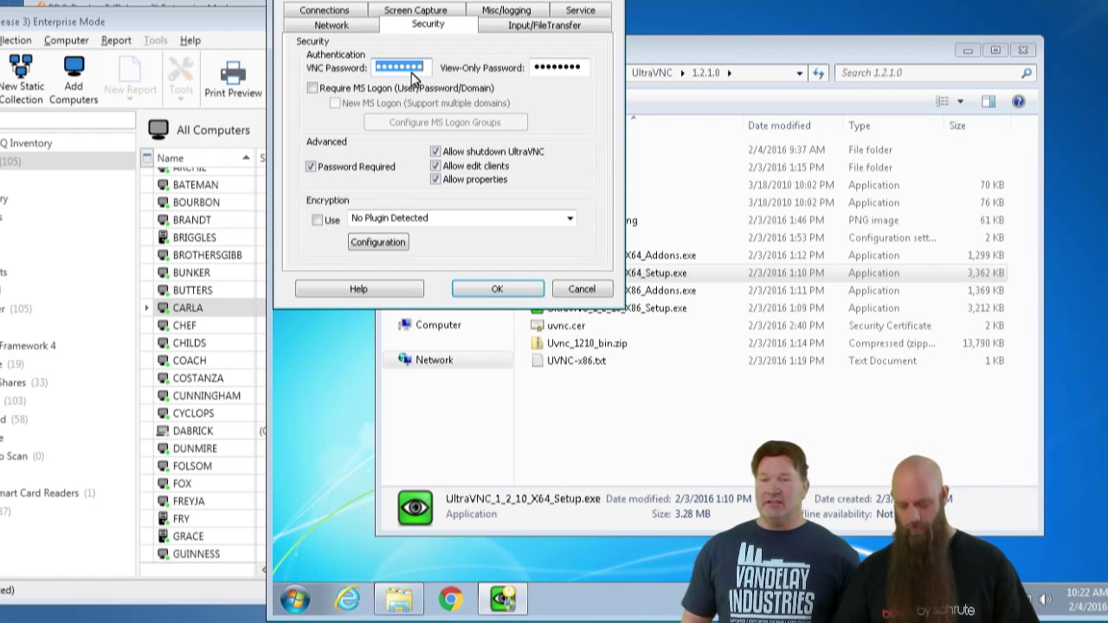
{"action": "type", "text": "*********"}
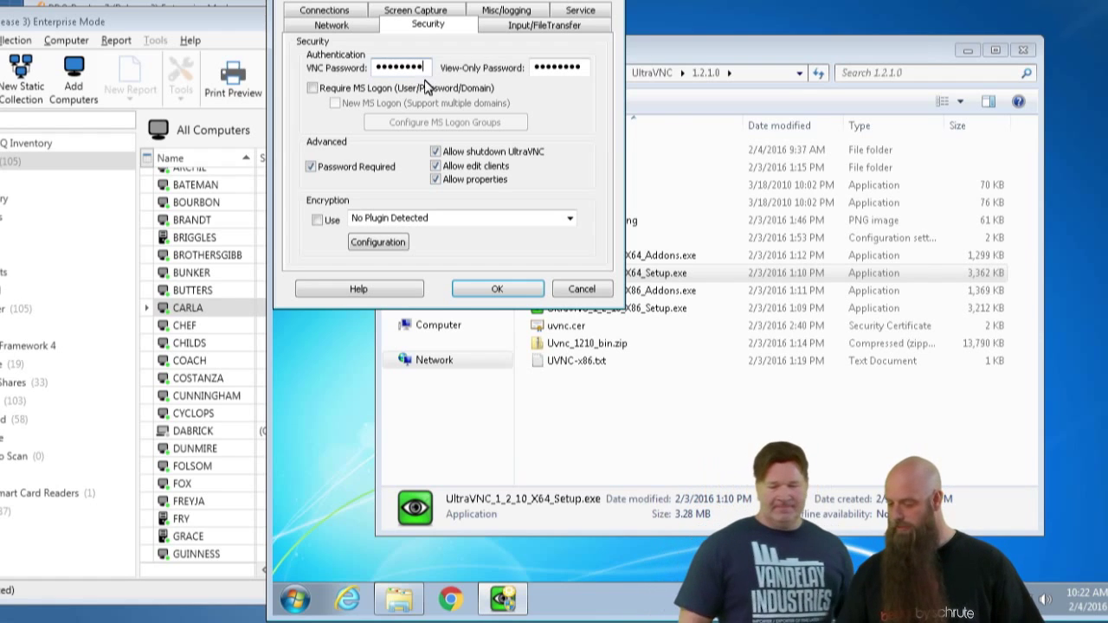
{"action": "left_click", "coordinate": [497, 289]}
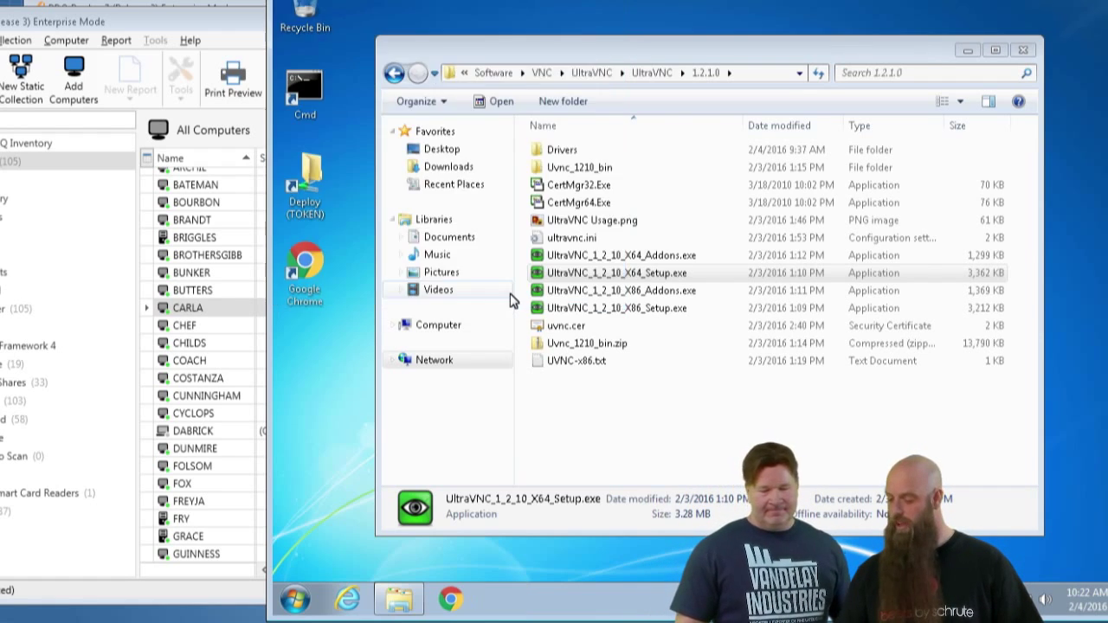
Browse to C:\Program Files\uvnc bvba\UltraVNC on CARLA and select the ultravnc.ini file.
{"action": "left_click", "coordinate": [294, 597]}
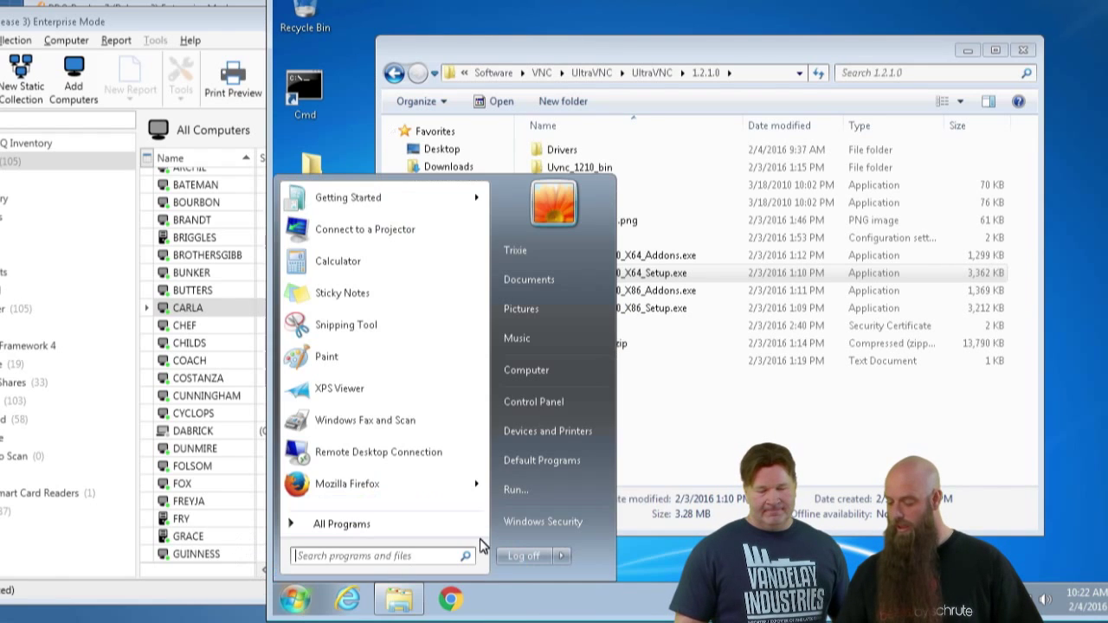
{"action": "left_click", "coordinate": [544, 494]}
{"action": "type", "text": "c:"}
{"action": "key", "text": "Return"}
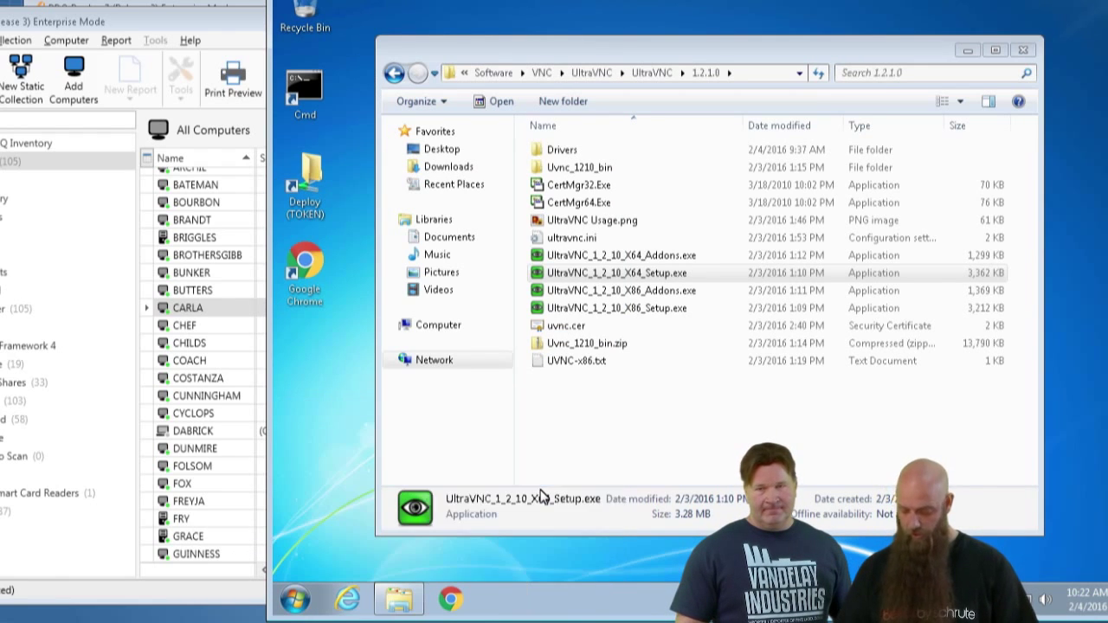
{"action": "double_click", "coordinate": [618, 210]}
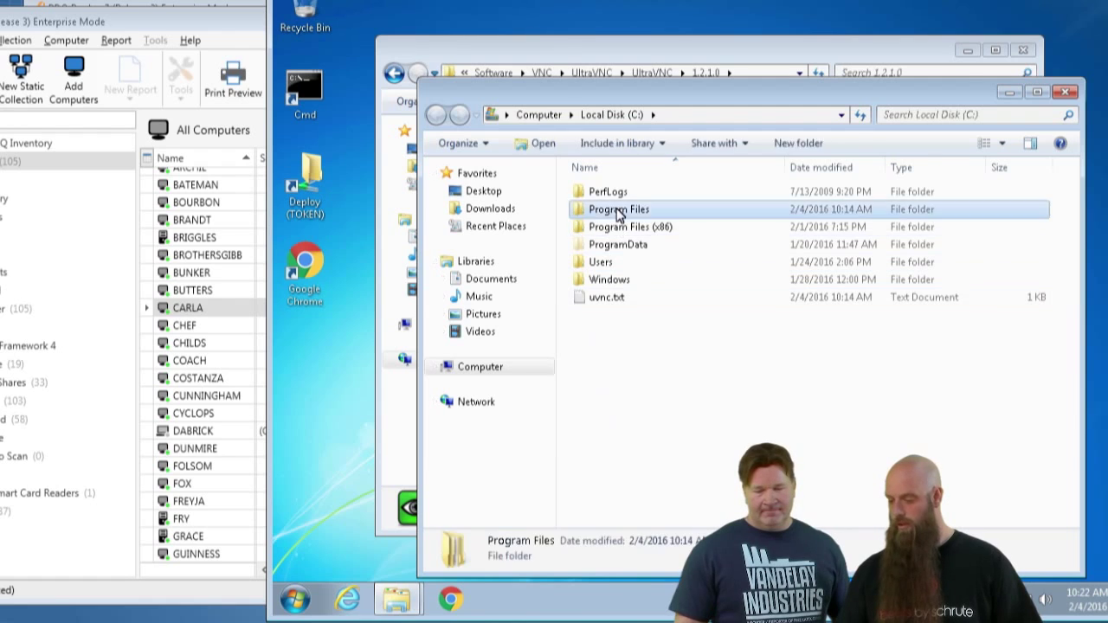
{"action": "double_click", "coordinate": [607, 334]}
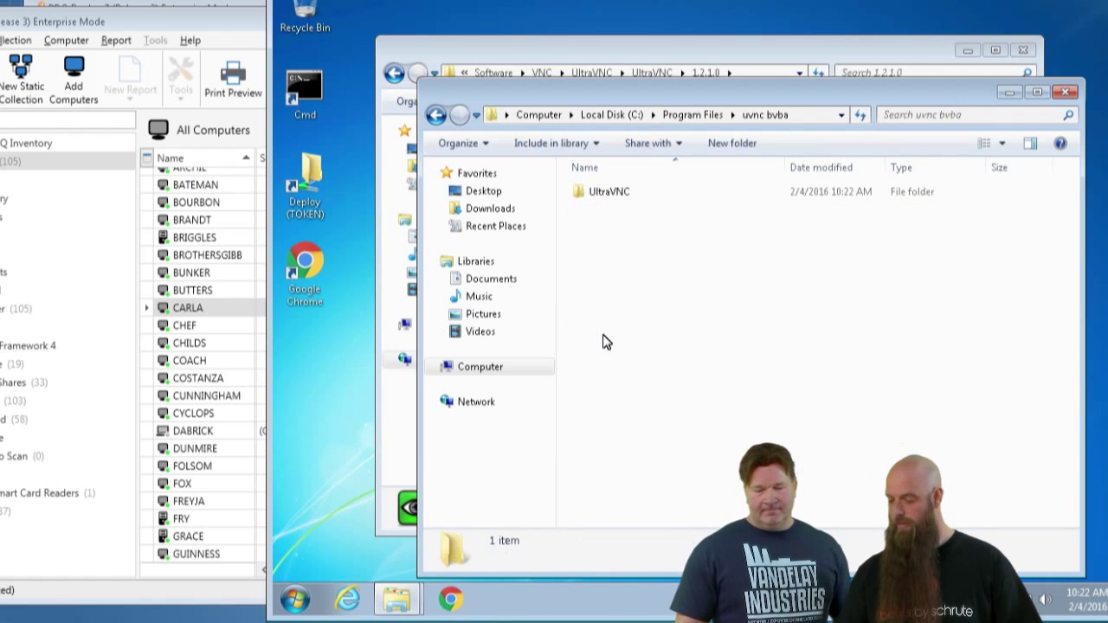
{"action": "double_click", "coordinate": [602, 200]}
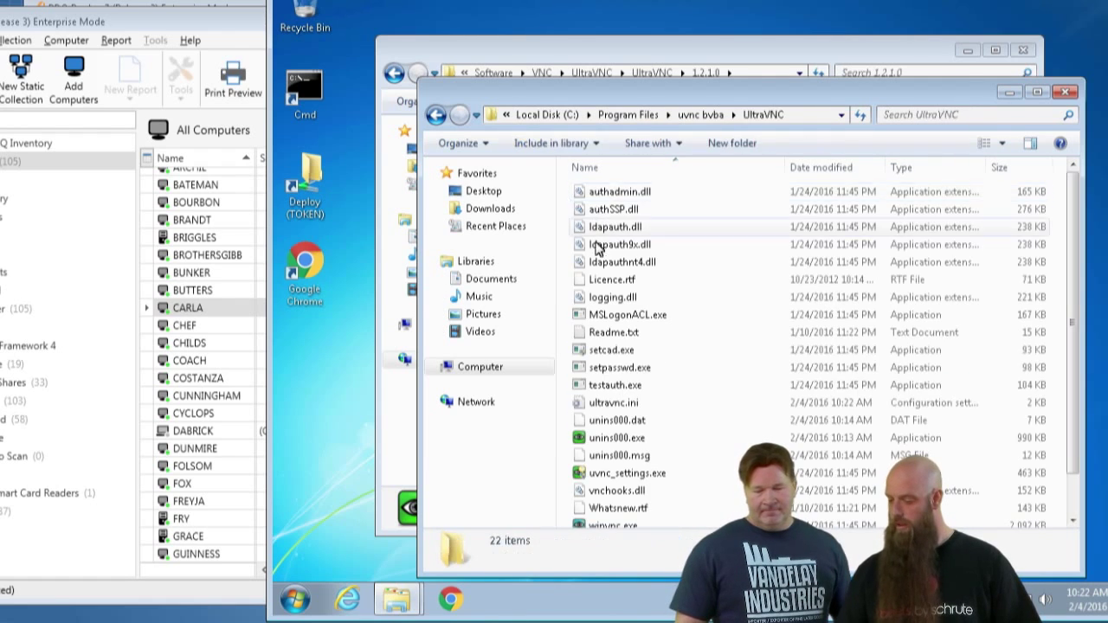
{"action": "left_click", "coordinate": [611, 405]}
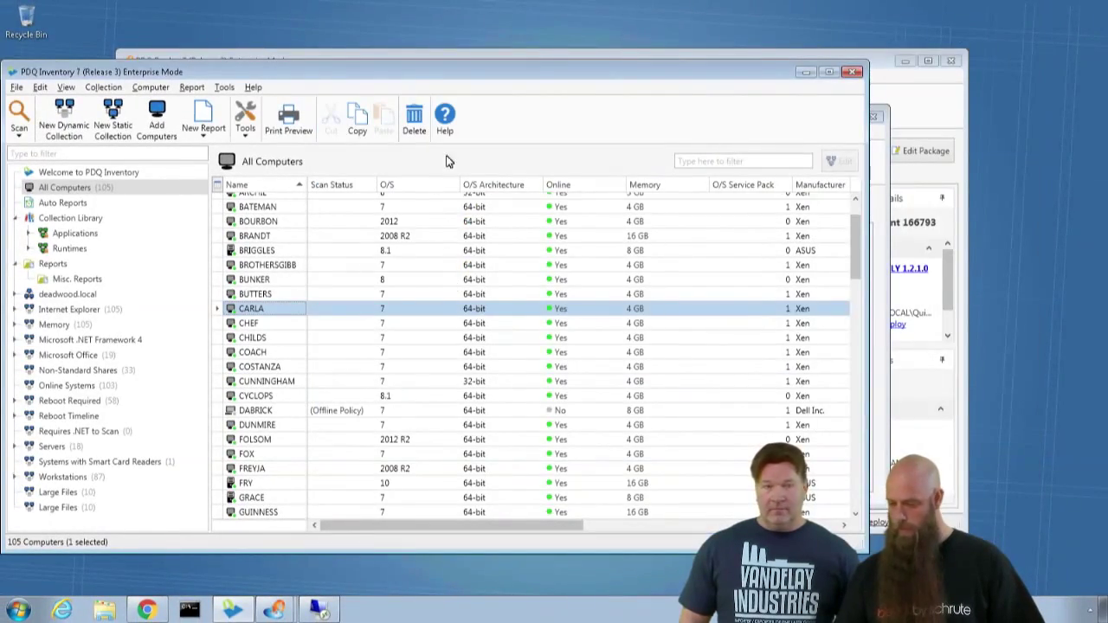
Back in PDQ Deploy, review the UltraVNC package's Start UltraVNC Service and Step 14, Stop UltraVNC Service, commands, and close the package.
{"action": "left_click", "coordinate": [805, 72]}
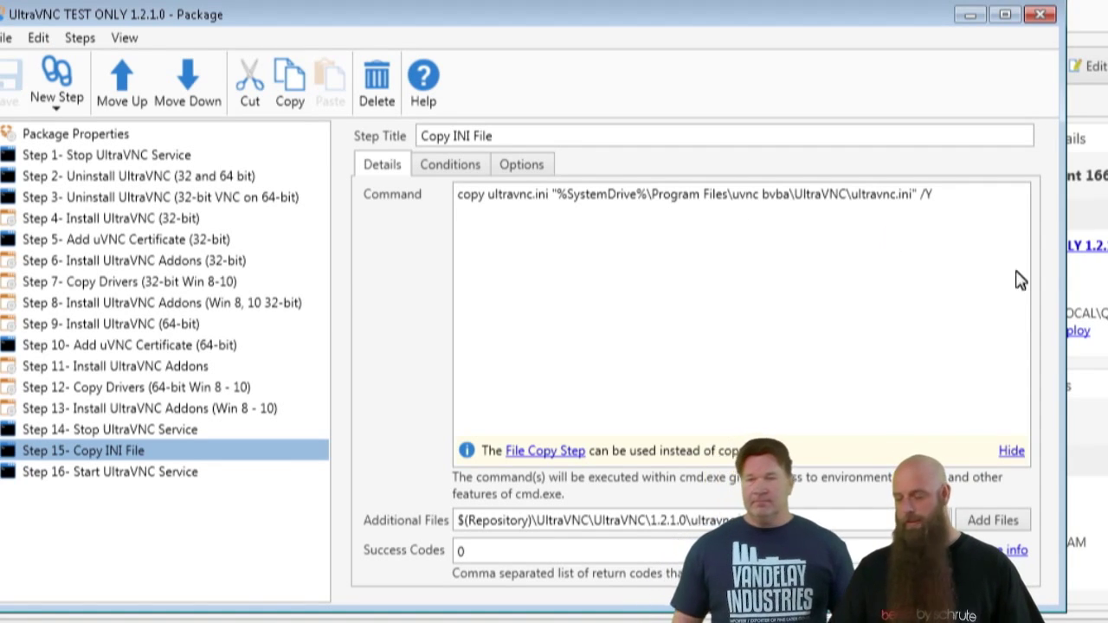
{"action": "left_click", "coordinate": [1039, 14]}
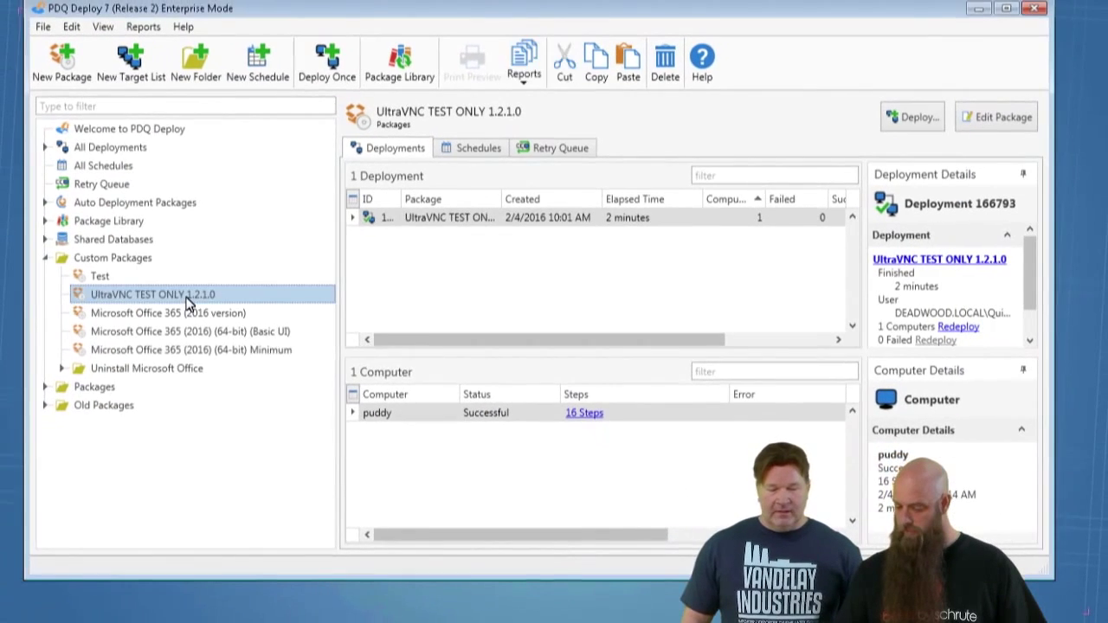
{"action": "double_click", "coordinate": [95, 289]}
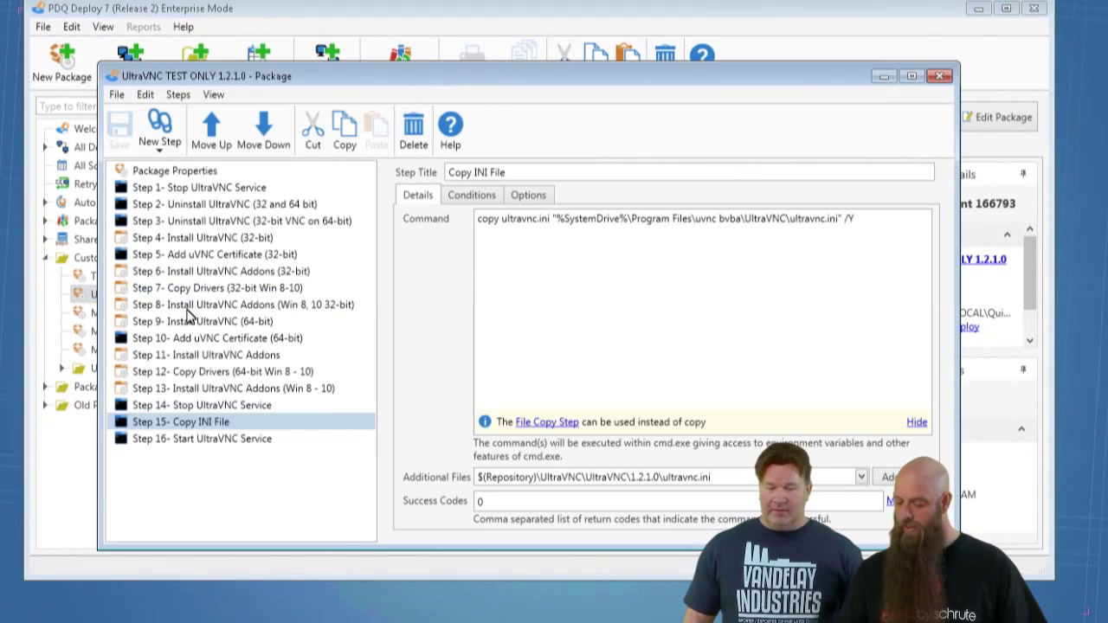
{"action": "left_click", "coordinate": [208, 441]}
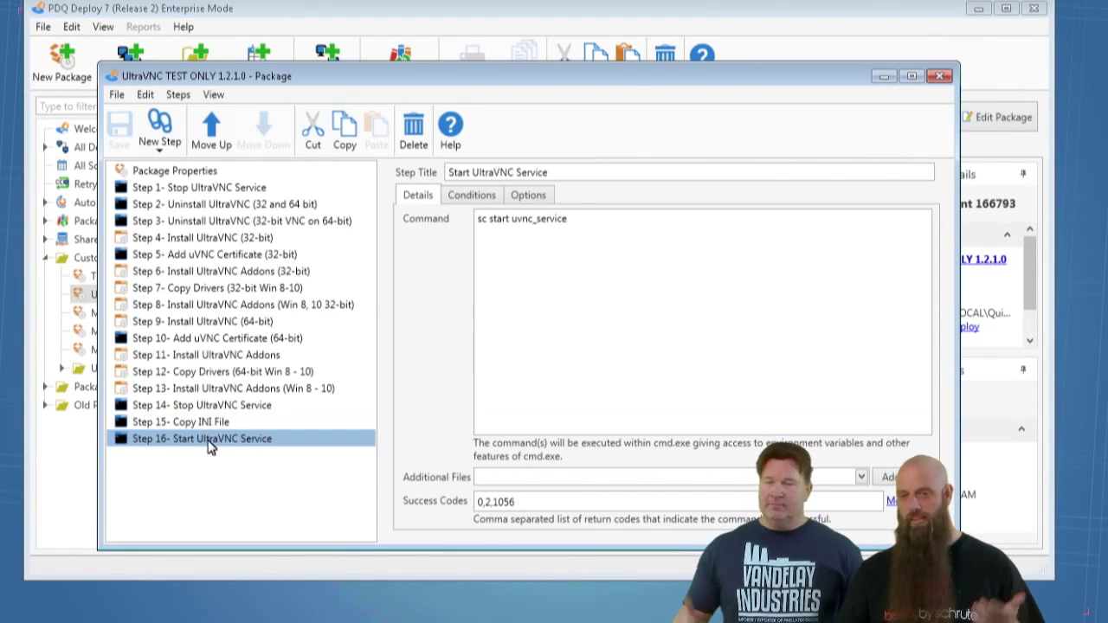
{"action": "left_click", "coordinate": [222, 406]}
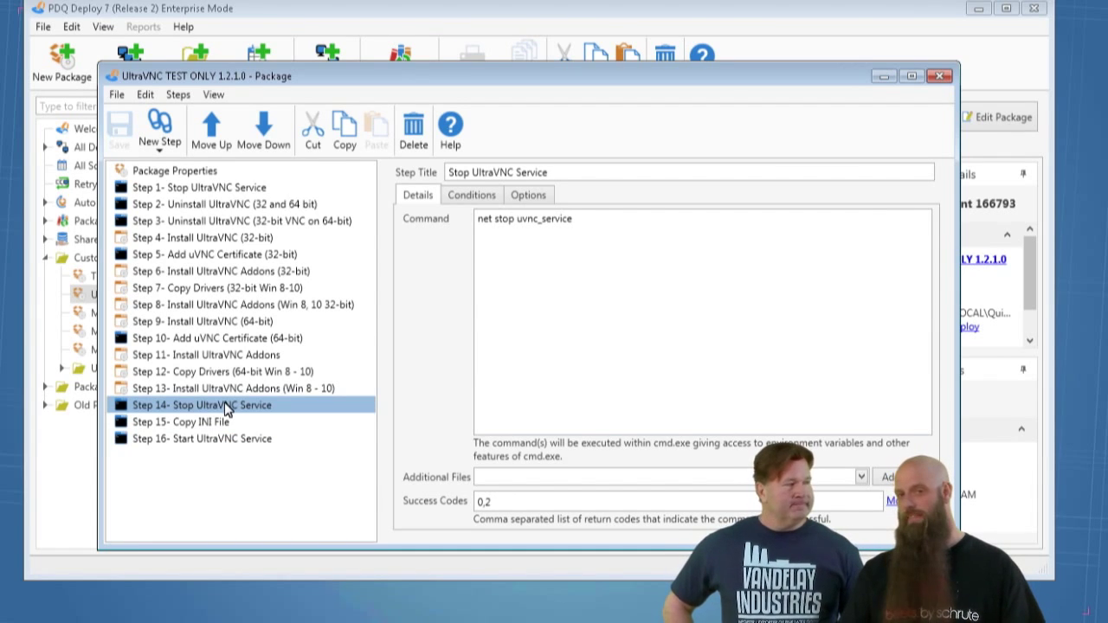
{"action": "left_click", "coordinate": [941, 77]}
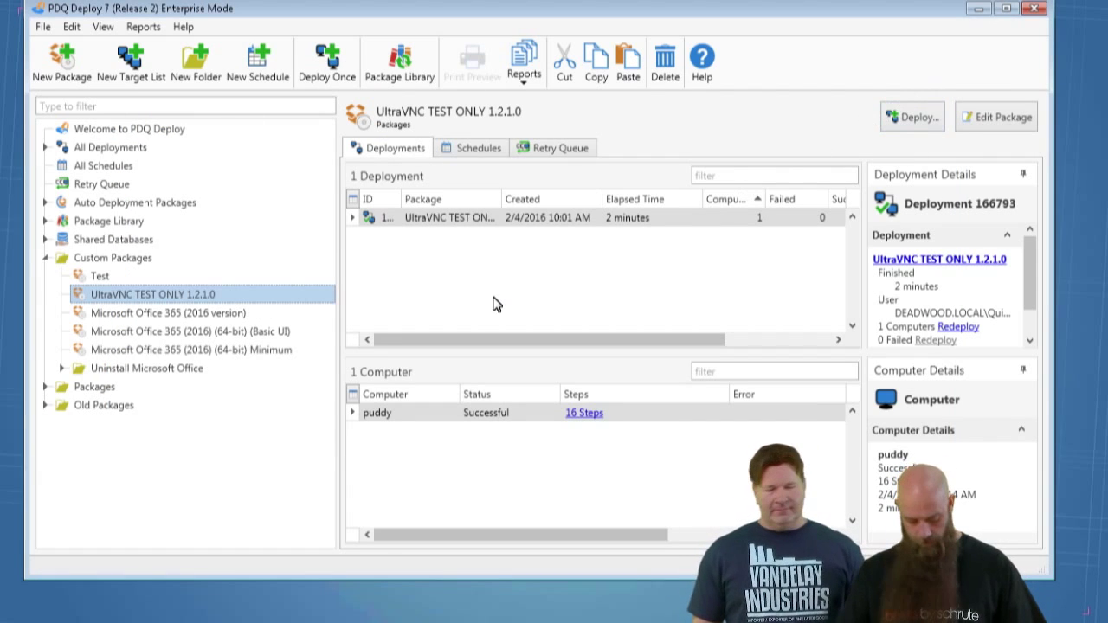
Deploy the UltraVNC TEST ONLY 1.2.1.0 package once to the computers cunningham, jackdaniels and dunmire.
{"action": "key", "text": "ctrl+d"}
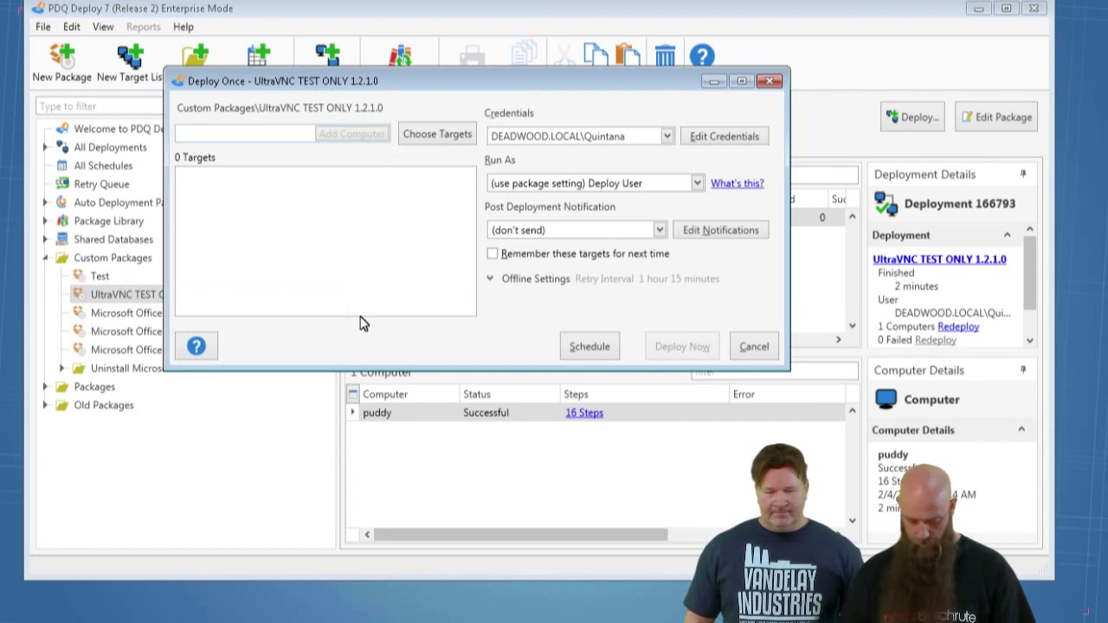
{"action": "type", "text": "cunningham"}
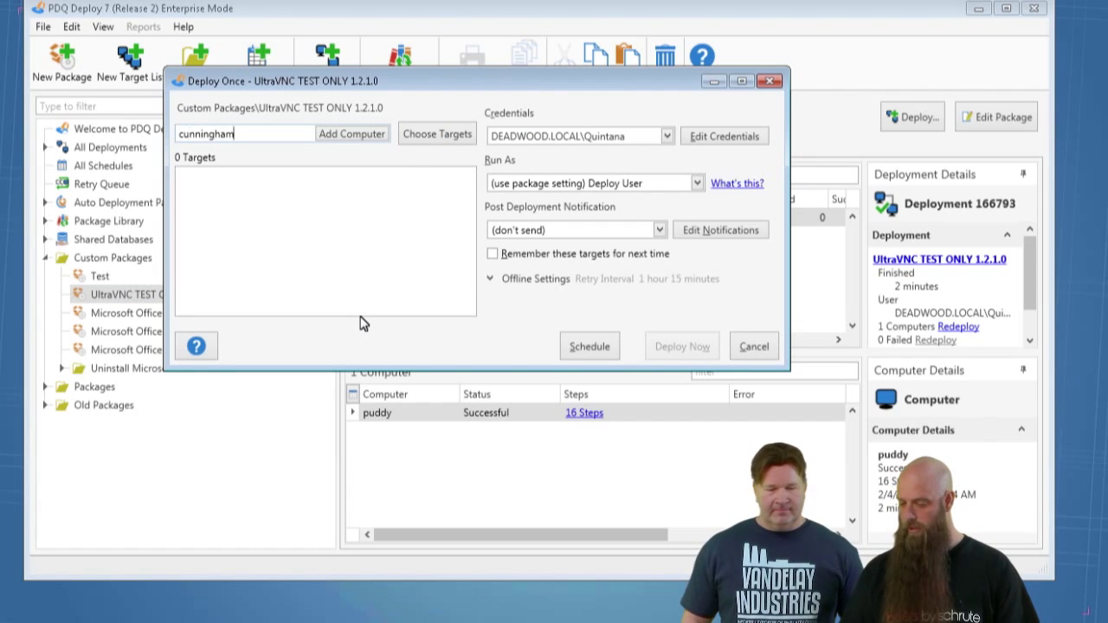
{"action": "key", "text": "Return"}
{"action": "type", "text": "jack"}
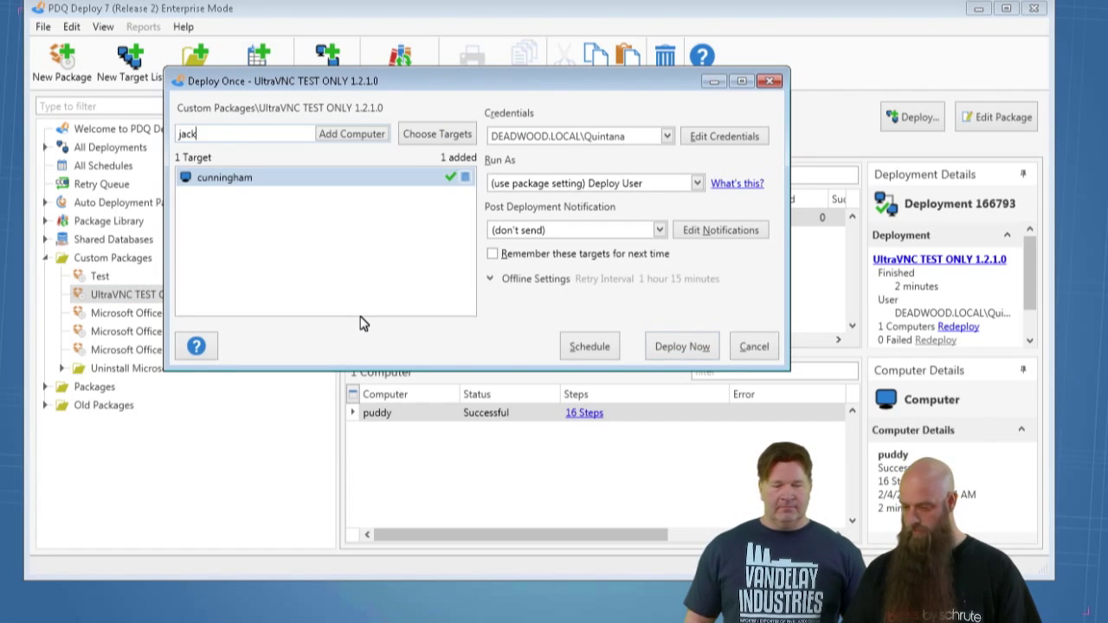
{"action": "type", "text": "daniels"}
{"action": "key", "text": "Return"}
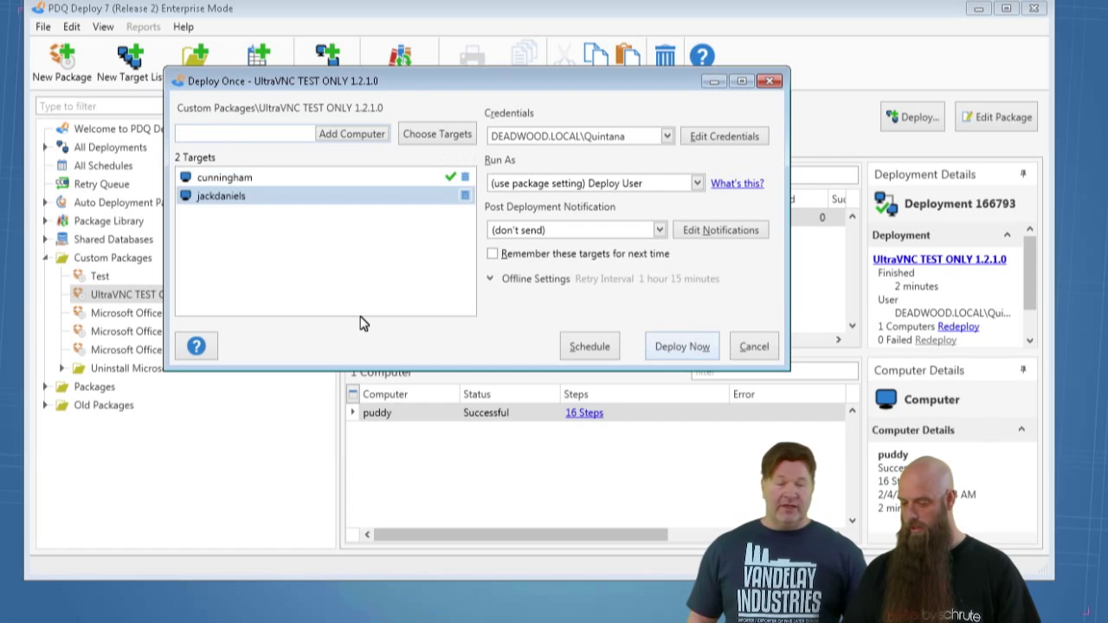
{"action": "type", "text": "dunmire"}
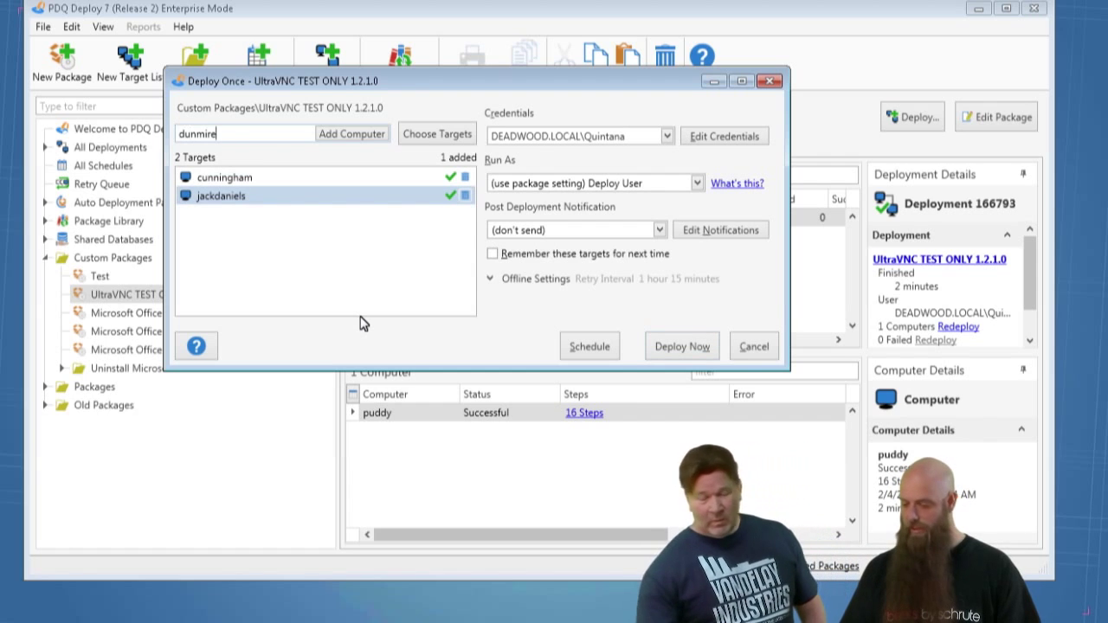
{"action": "key", "text": "Return"}
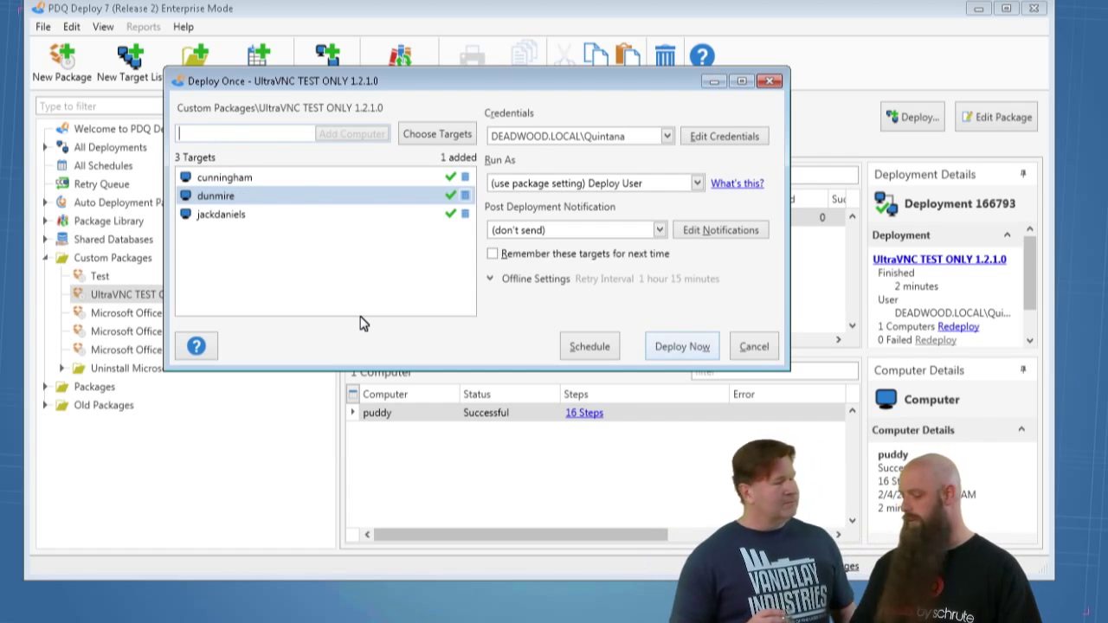
{"action": "left_click", "coordinate": [665, 346]}
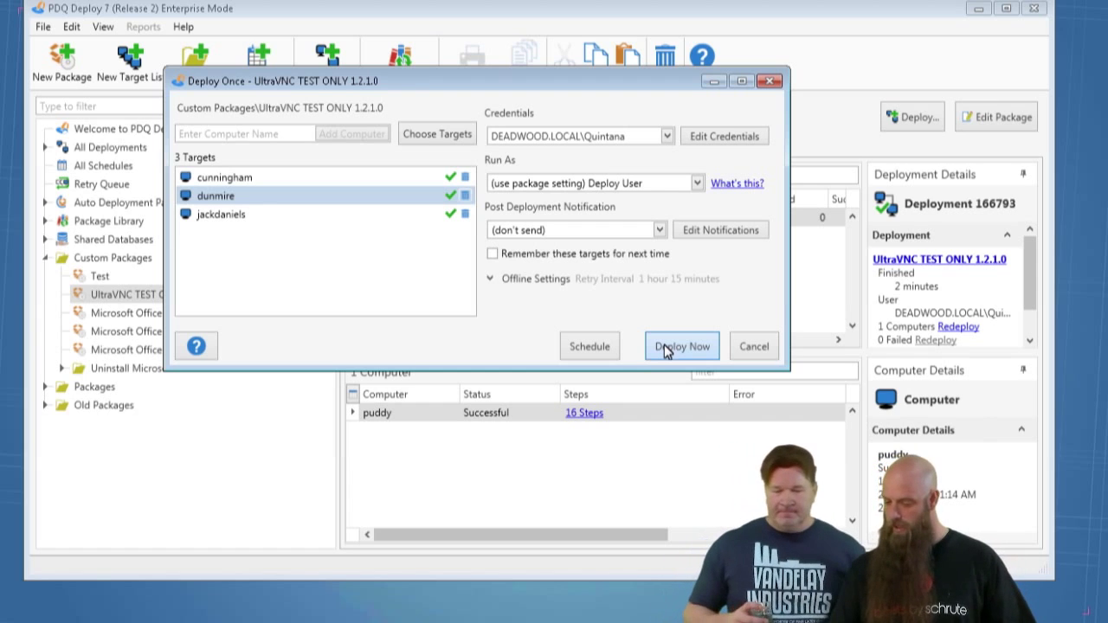
{"action": "left_click", "coordinate": [666, 347]}
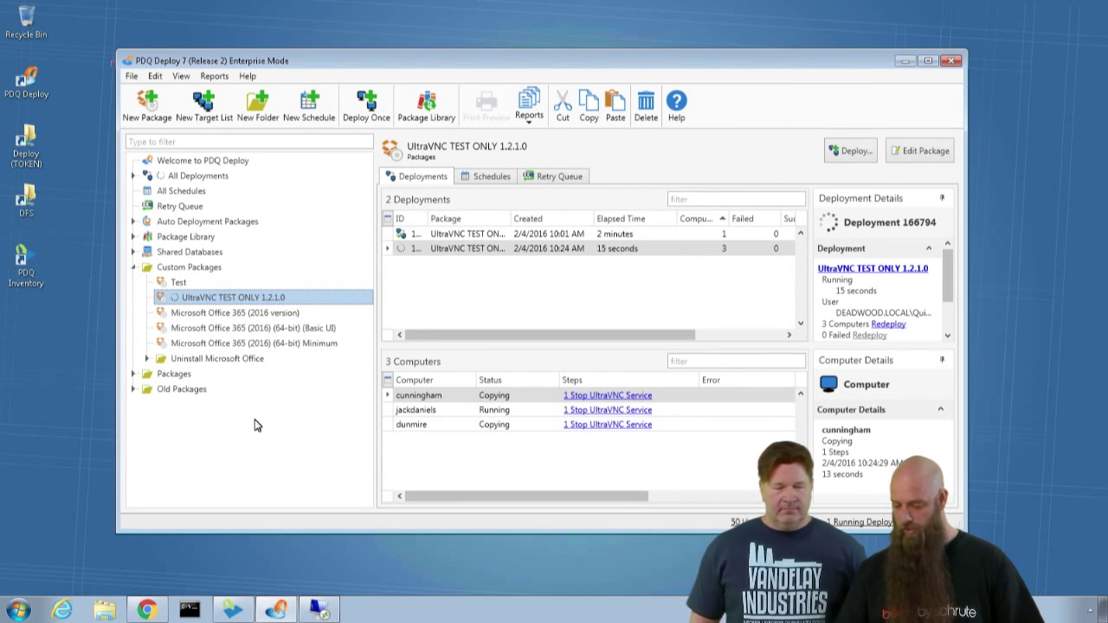
Open the network folder \\token\deploy\software\vnc\UltraVNC and go to its UltraVNC\1.2.1.0 subfolder.
{"action": "left_click", "coordinate": [21, 610]}
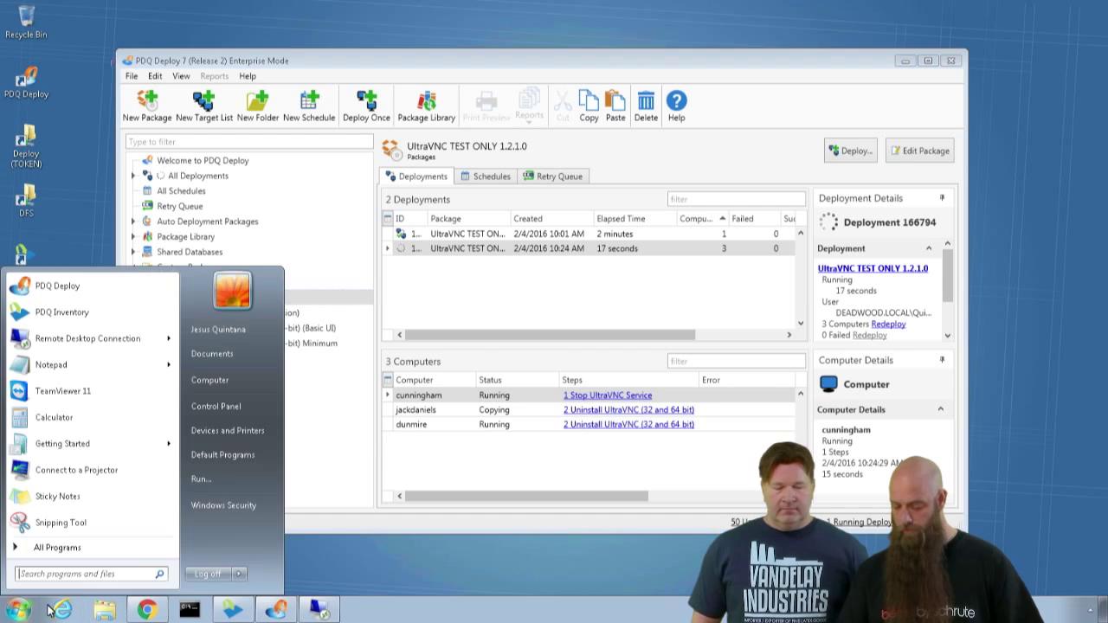
{"action": "left_click", "coordinate": [211, 547]}
{"action": "type", "text": "\\\\"}
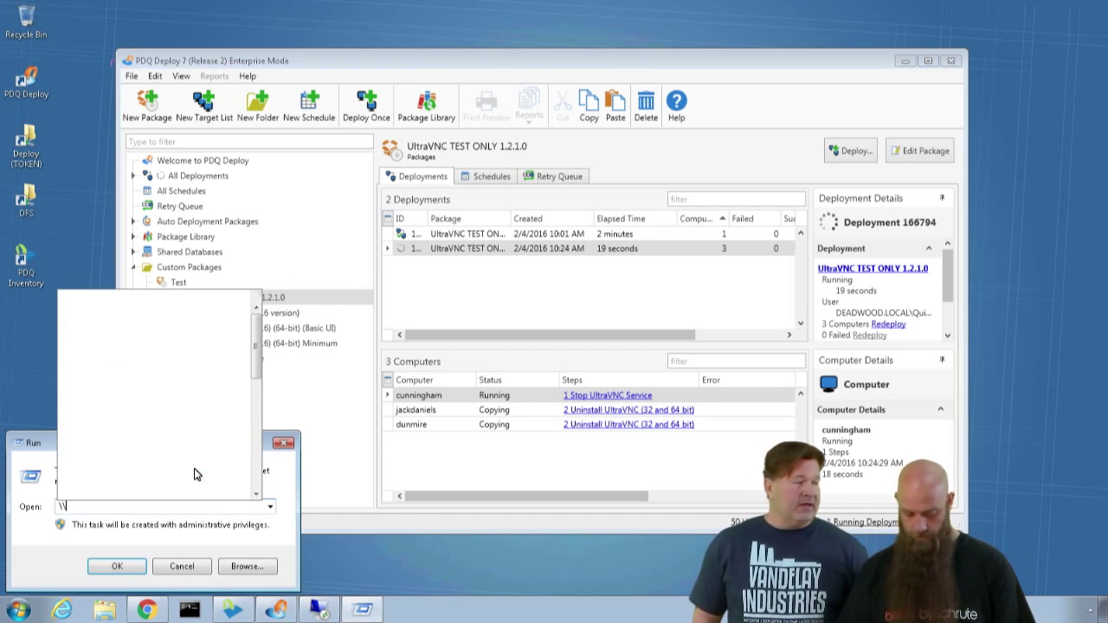
{"action": "type", "text": "token\\deploy\\"}
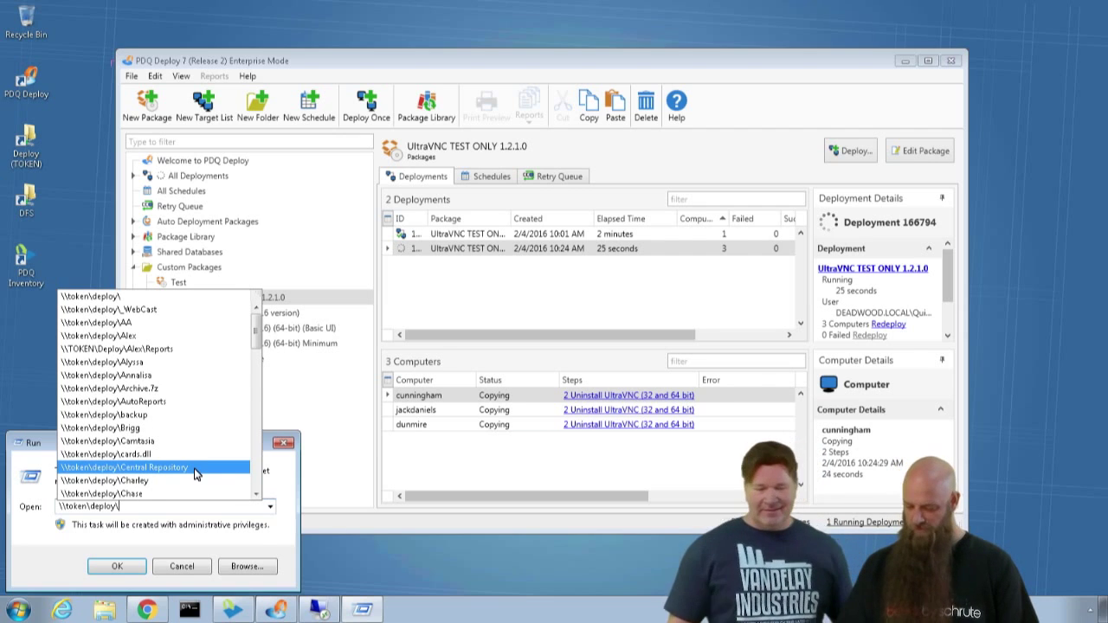
{"action": "type", "text": "software\\"}
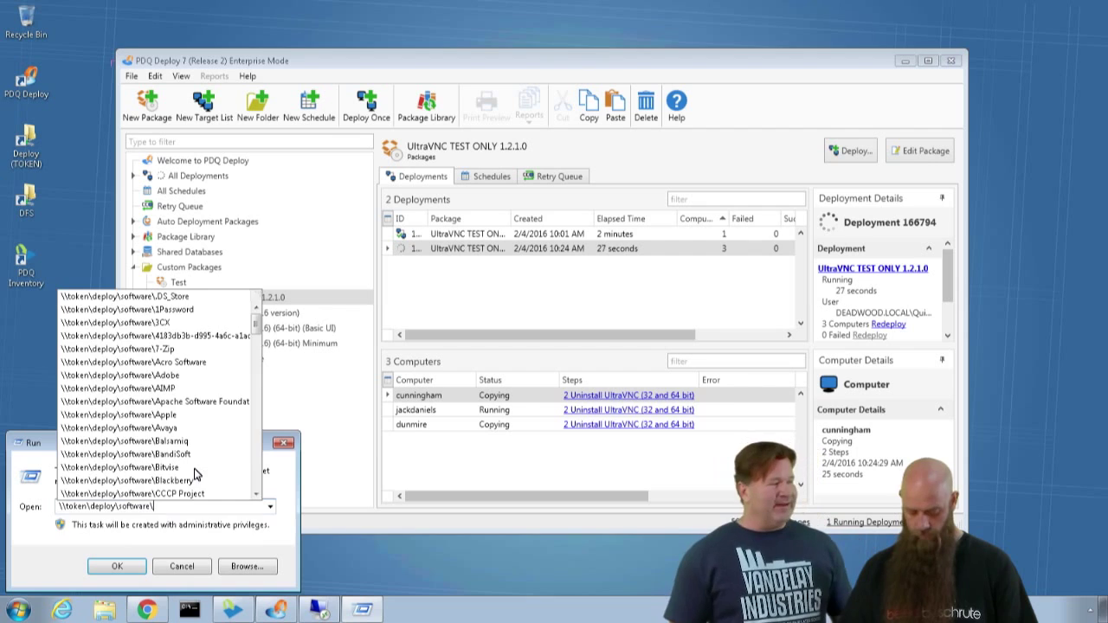
{"action": "type", "text": "vnc\\"}
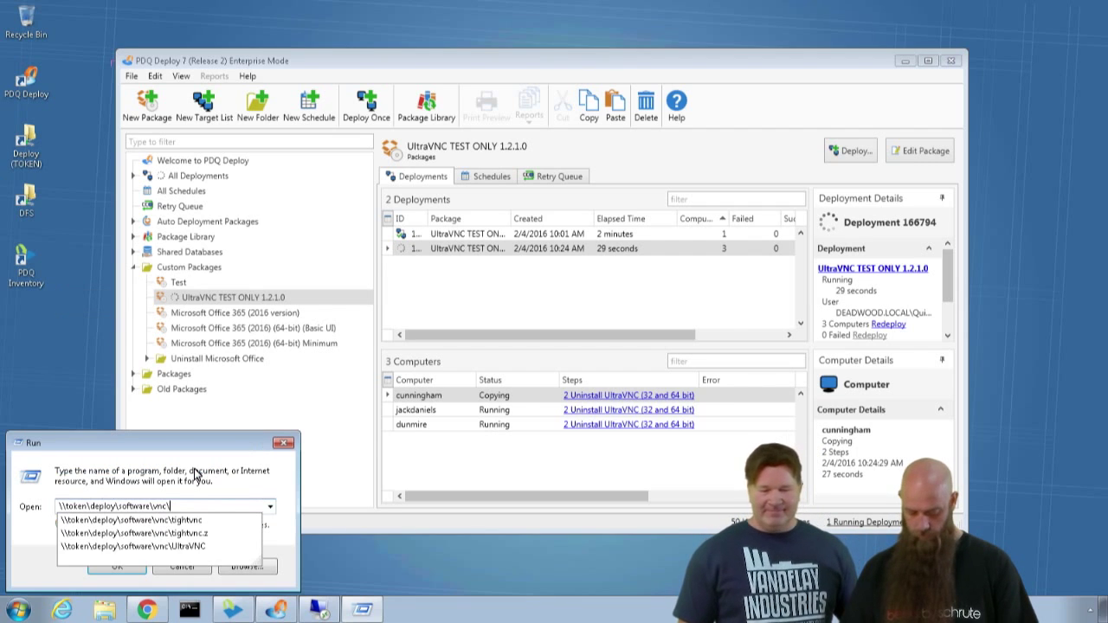
{"action": "type", "text": "U"}
{"action": "key", "text": "Down"}
{"action": "key", "text": "Return"}
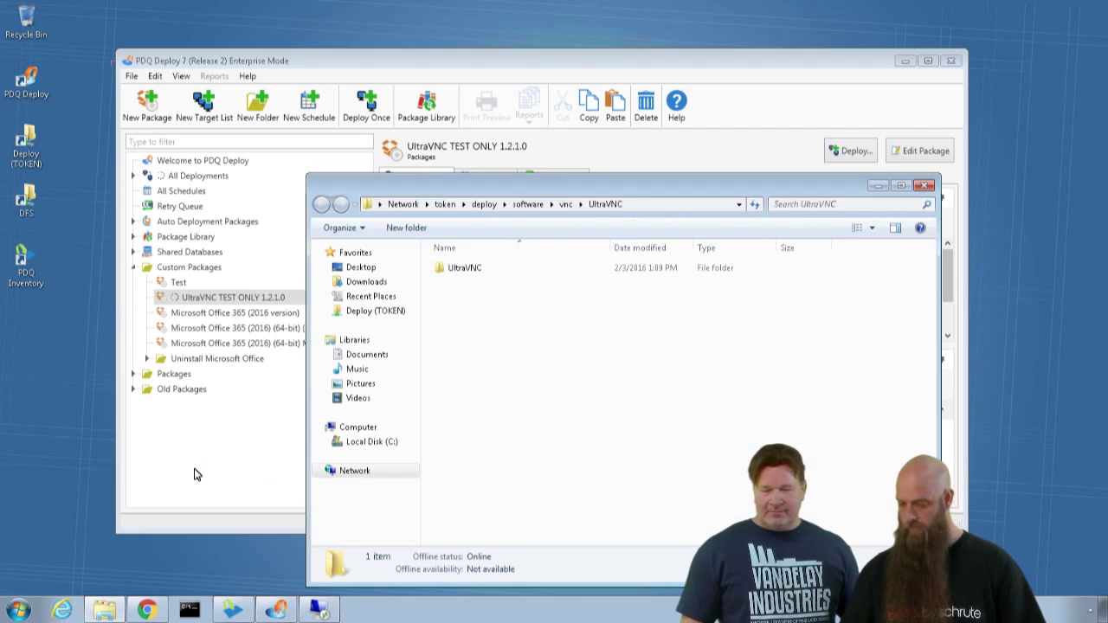
{"action": "double_click", "coordinate": [478, 270]}
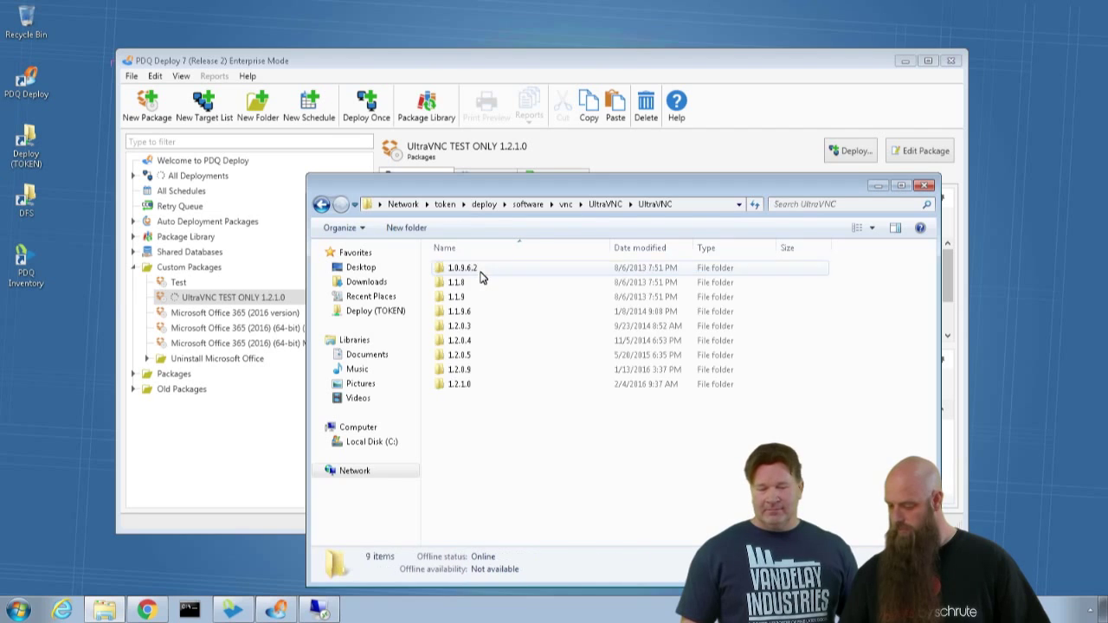
{"action": "double_click", "coordinate": [458, 386]}
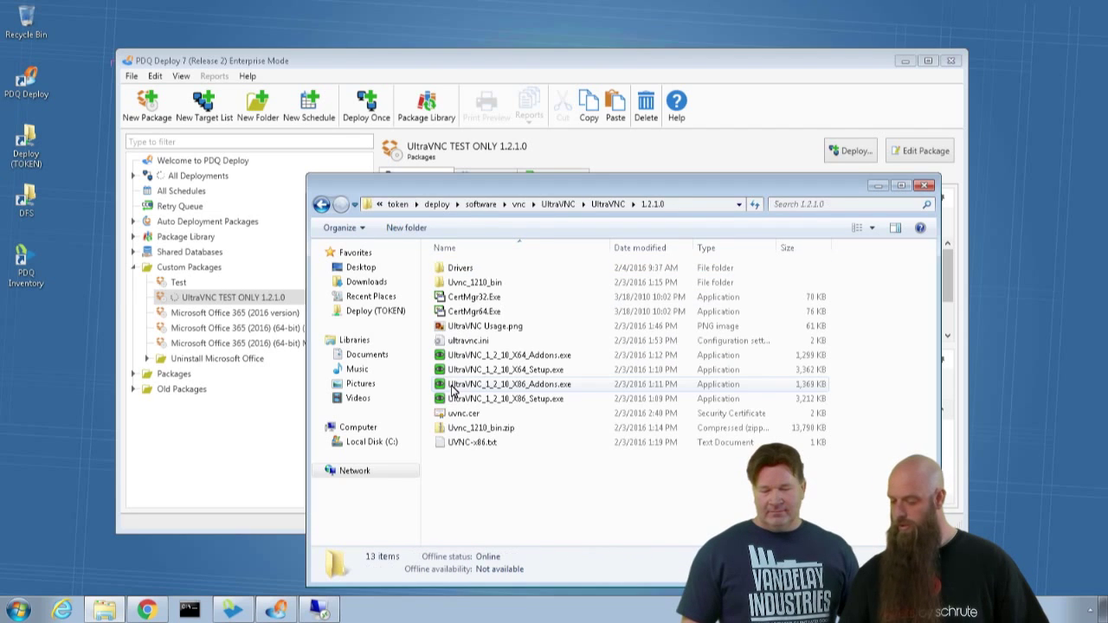
Run UltraVNC_1_2_10_X64_Setup.exe from the 1.2.1.0 folder with English as the setup language.
{"action": "left_click", "coordinate": [515, 373]}
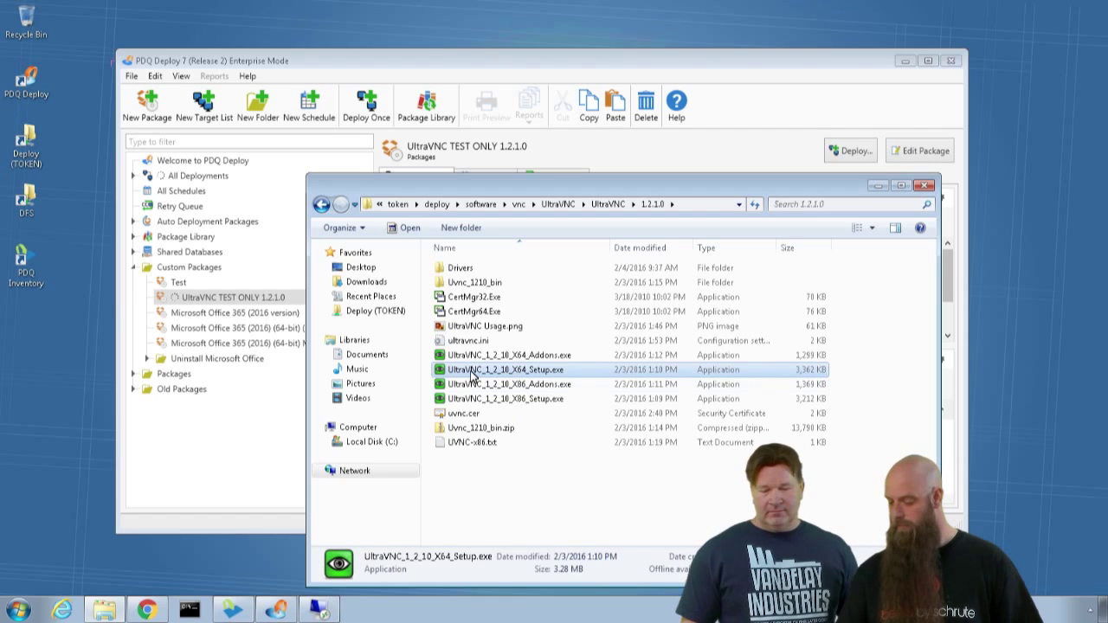
{"action": "double_click", "coordinate": [472, 373]}
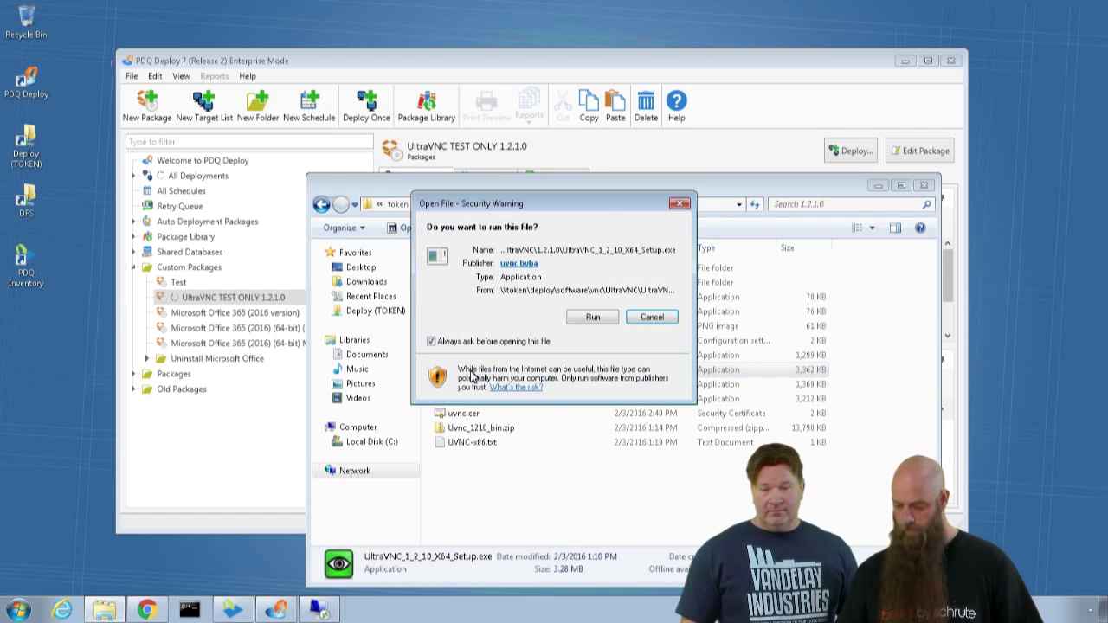
{"action": "left_click", "coordinate": [603, 326]}
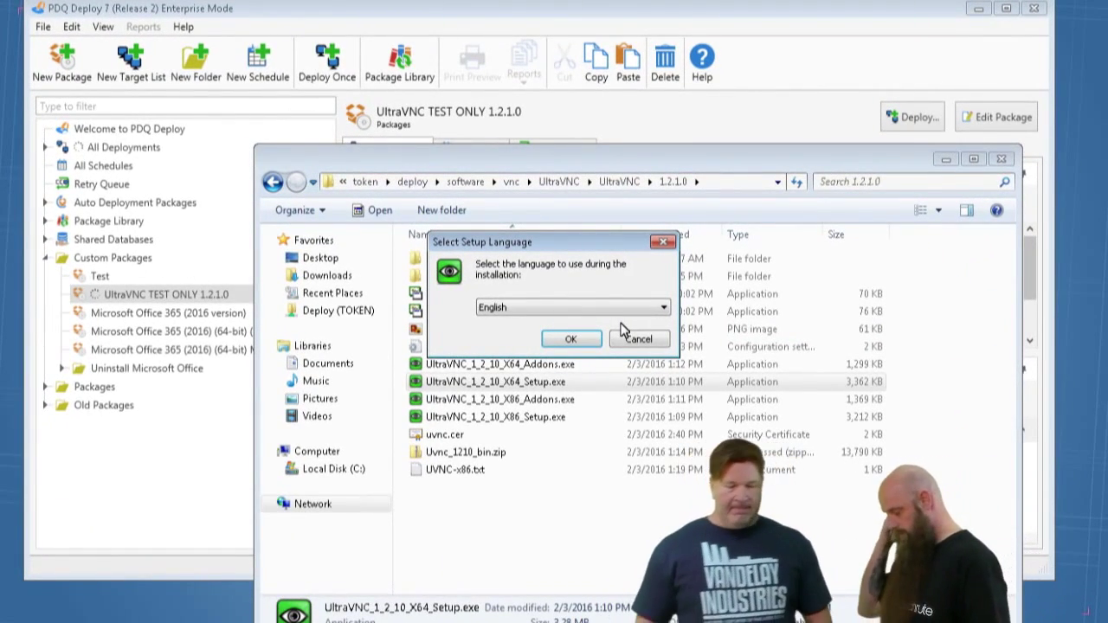
{"action": "left_click", "coordinate": [570, 340]}
Accept the UltraVNC license agreement and keep C:\Program Files\uvnc bvba\UltraVNC as the destination folder.
{"action": "left_click", "coordinate": [663, 436]}
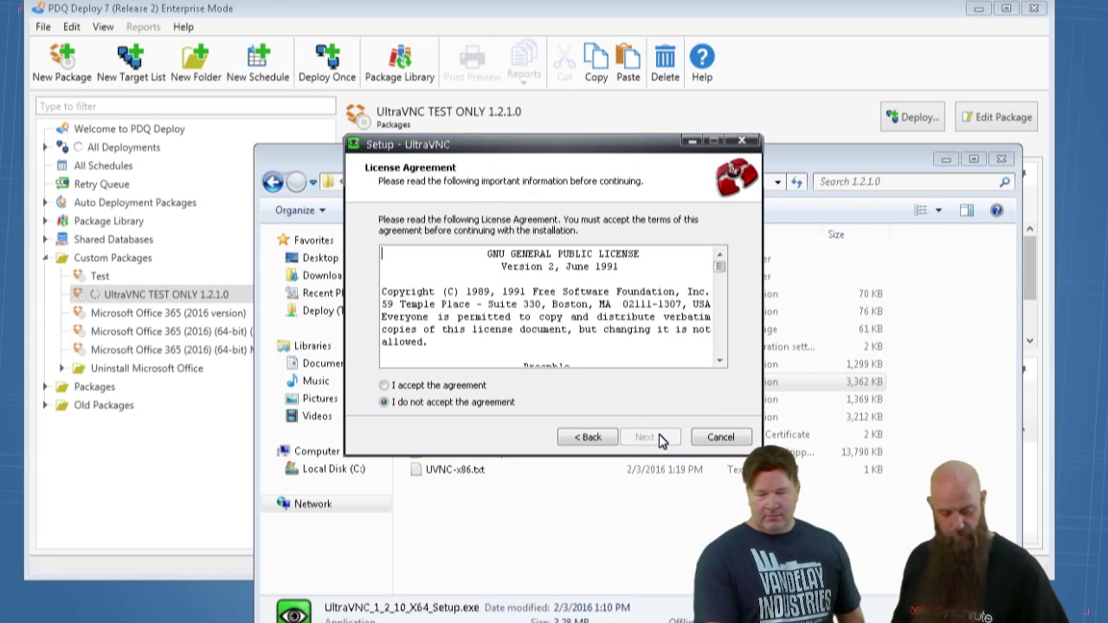
{"action": "left_click", "coordinate": [444, 385]}
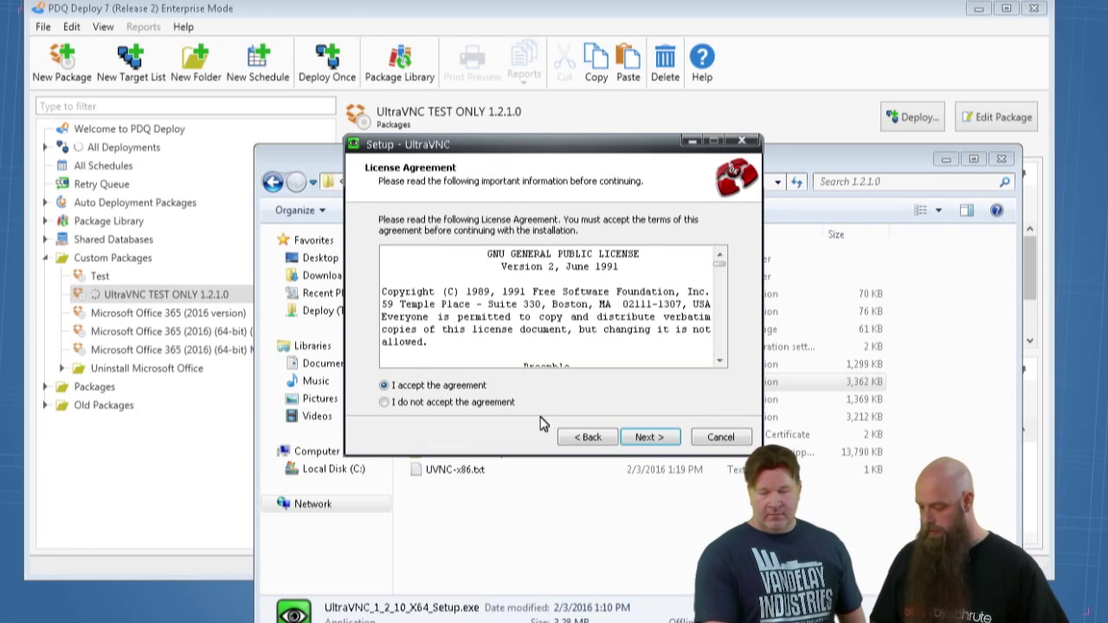
{"action": "left_click", "coordinate": [639, 435]}
{"action": "left_click", "coordinate": [639, 435]}
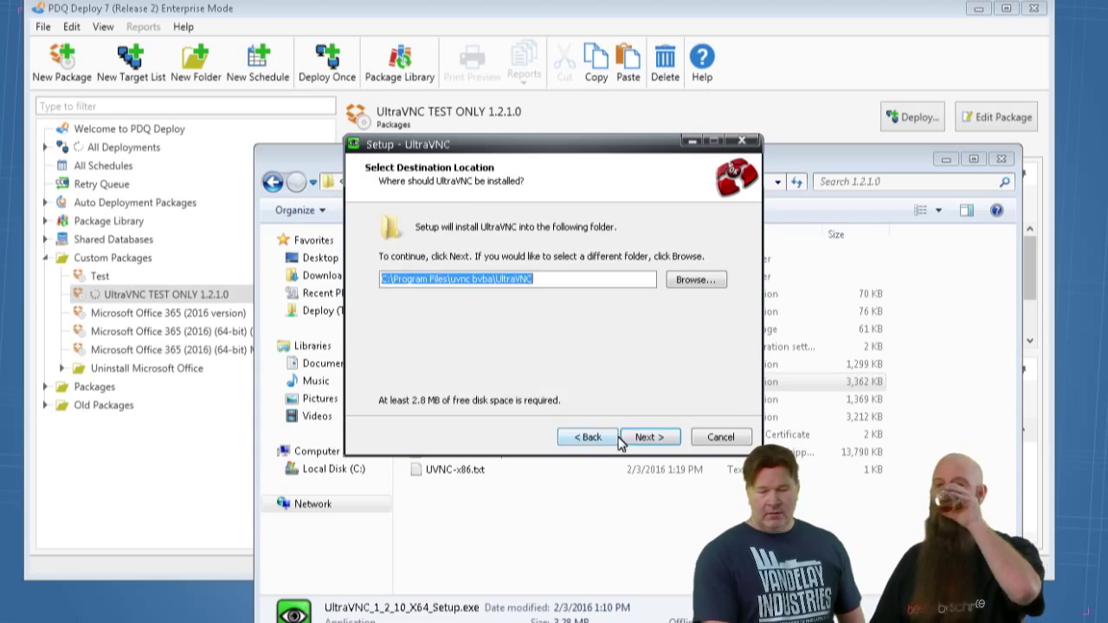
{"action": "left_click", "coordinate": [633, 438]}
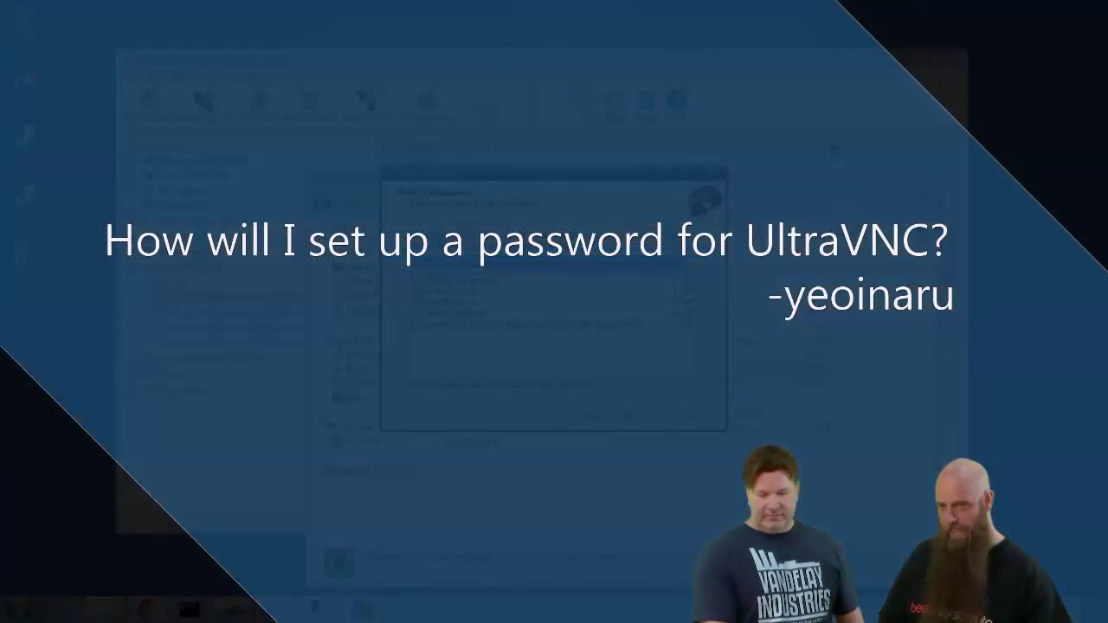
Choose the UltraVNC components to install, complete the setup and close the web page it opens.
{"action": "left_click", "coordinate": [450, 290]}
{"action": "left_click", "coordinate": [424, 312]}
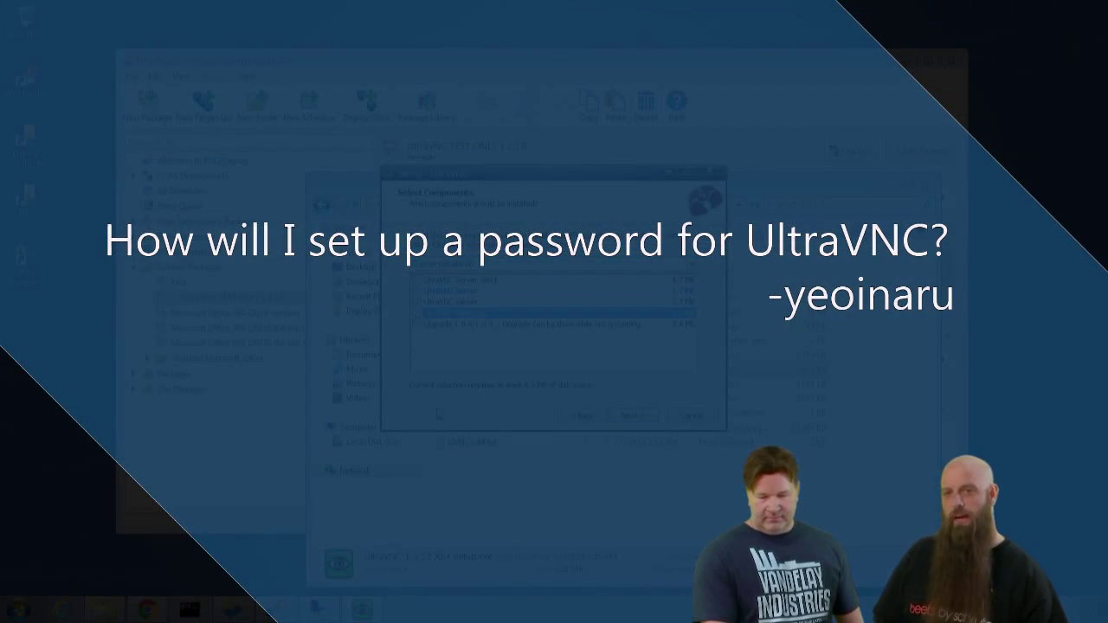
{"action": "left_click", "coordinate": [629, 418]}
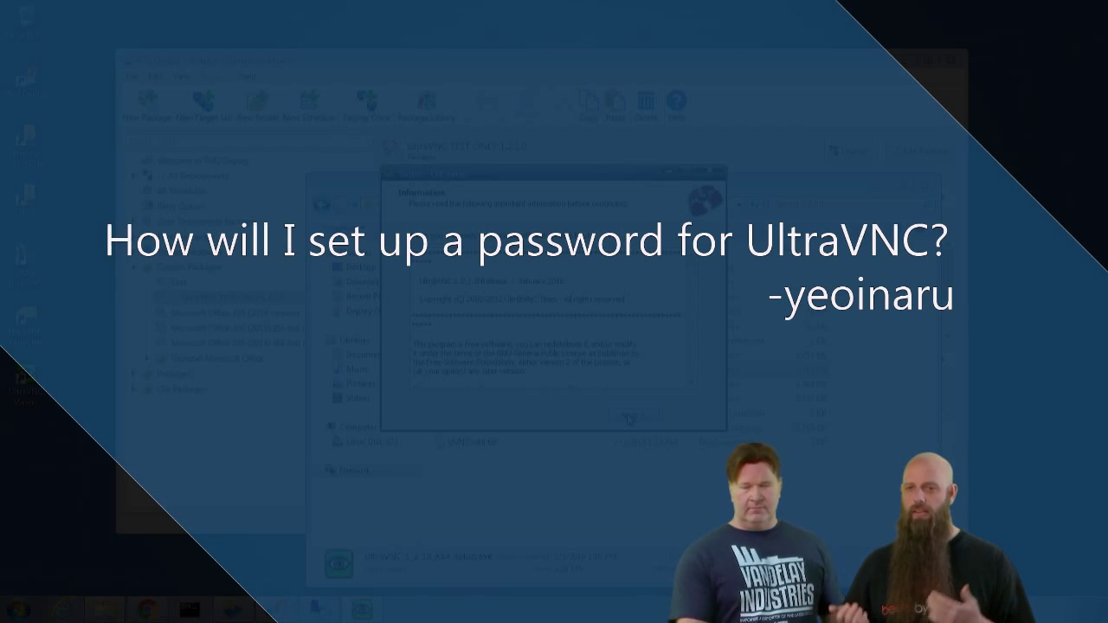
{"action": "left_click", "coordinate": [630, 418]}
{"action": "left_click", "coordinate": [629, 418]}
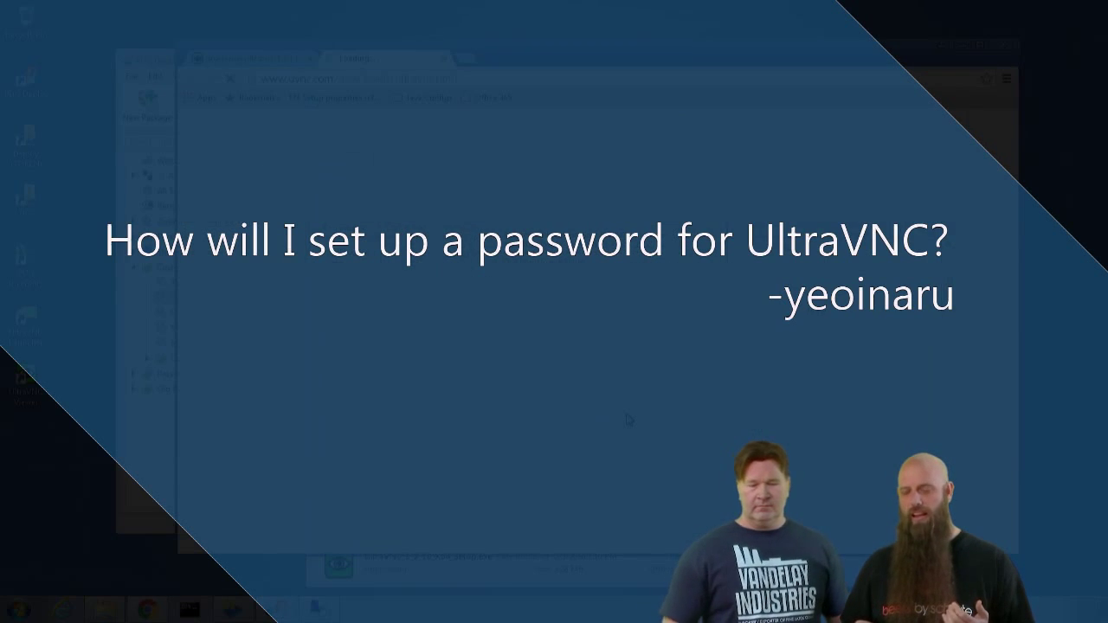
{"action": "left_click", "coordinate": [444, 58]}
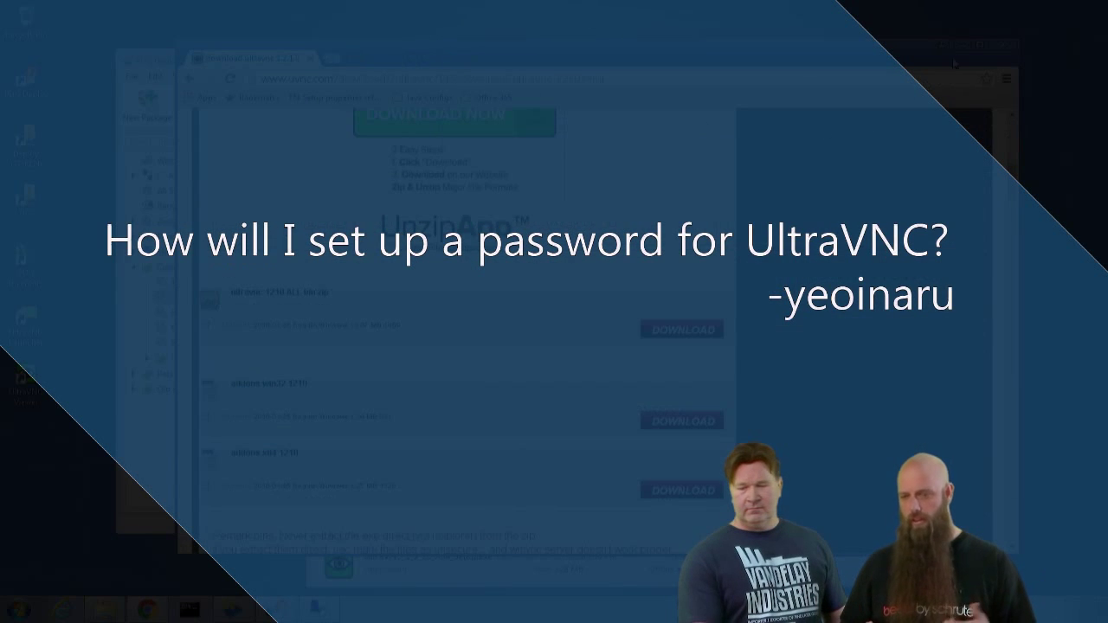
{"action": "left_click", "coordinate": [1002, 44]}
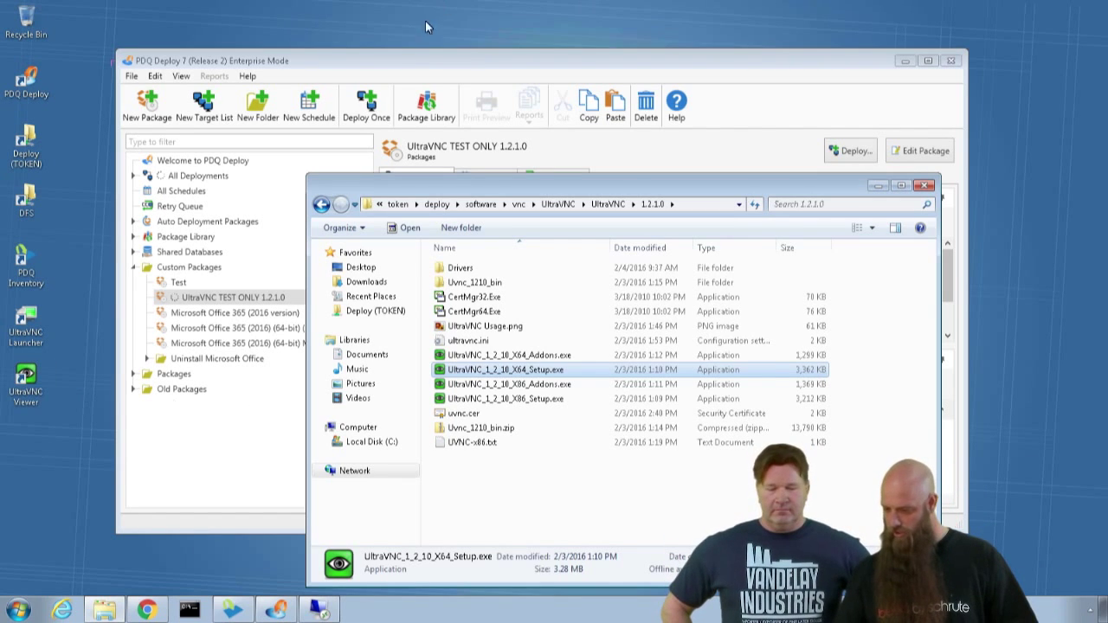
Back in PDQ Deploy, review the step details of cunningham's UltraVNC TEST ONLY 1.2.1.0 deployment and close them.
{"action": "left_click", "coordinate": [414, 63]}
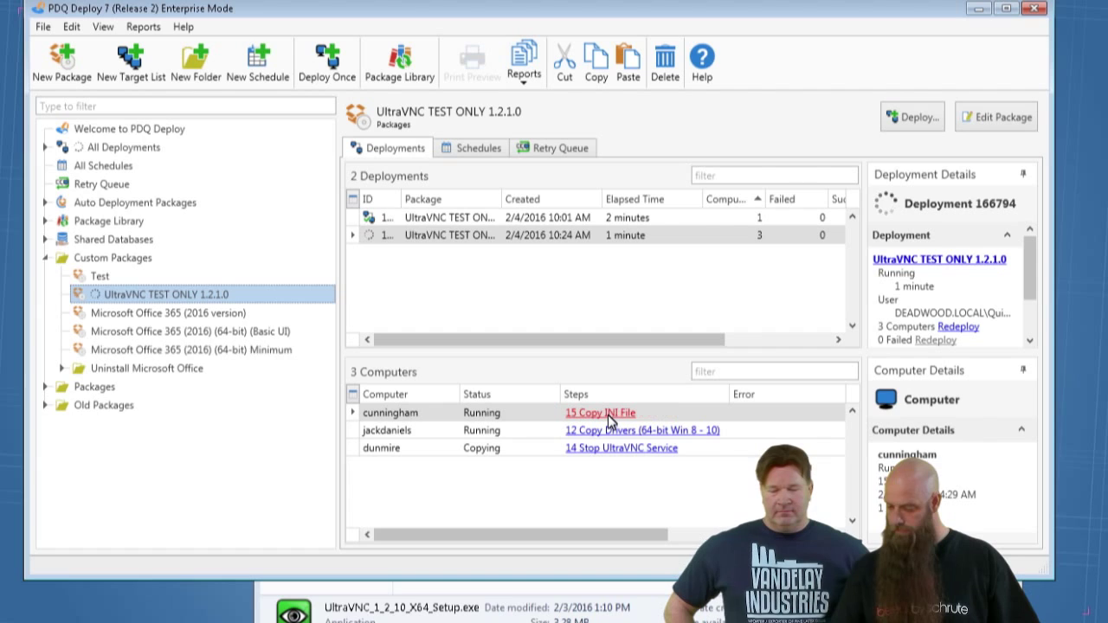
{"action": "left_click", "coordinate": [609, 415]}
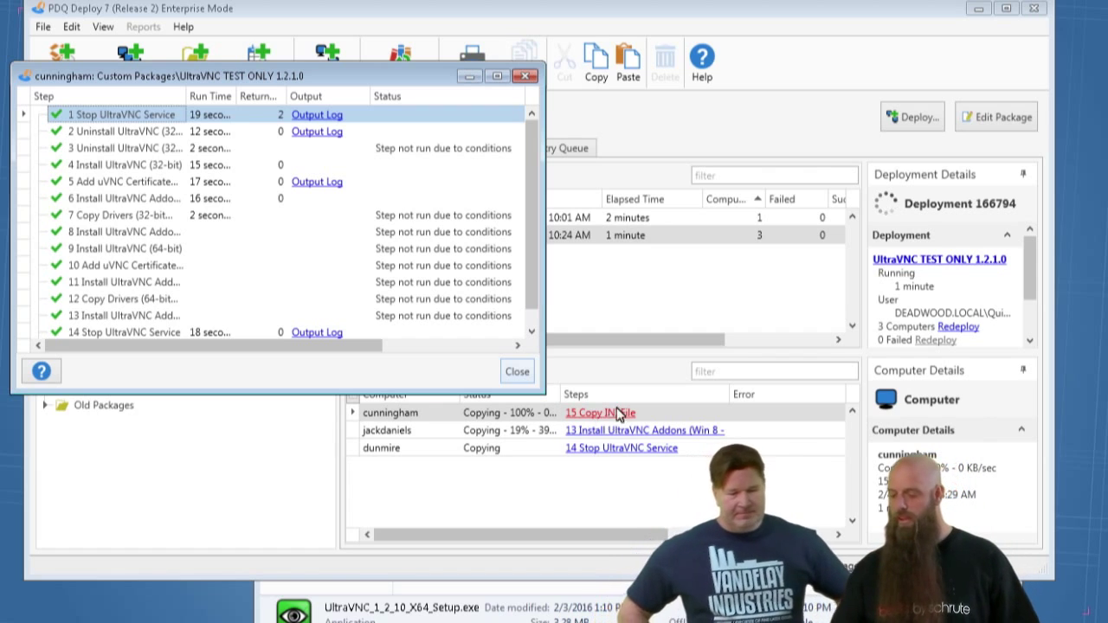
{"action": "key", "text": "Escape"}
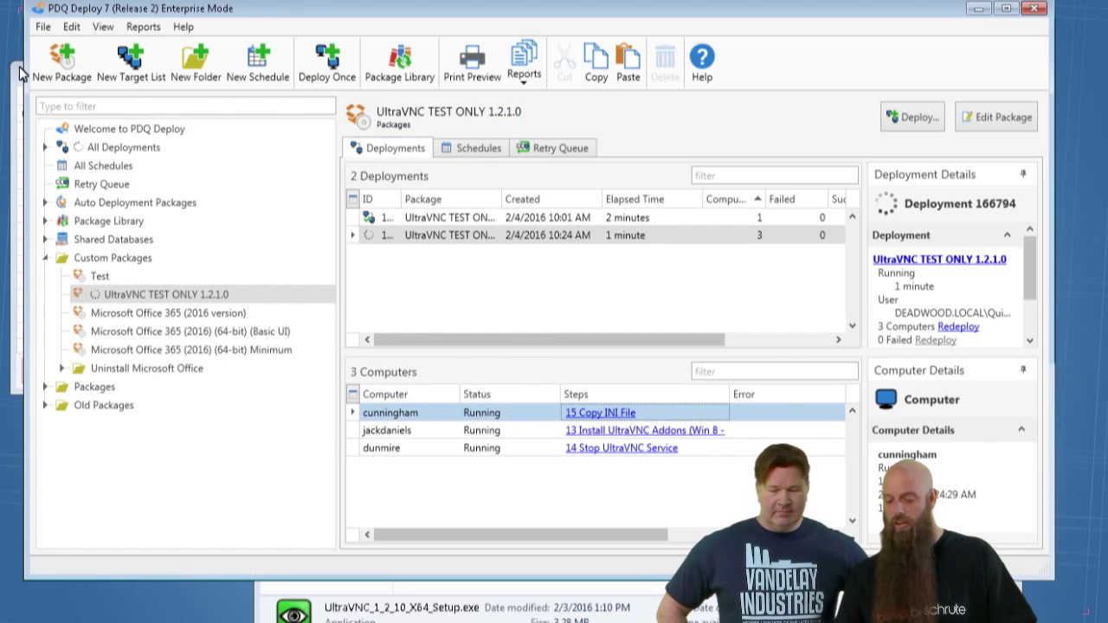
{"action": "key", "text": "Return"}
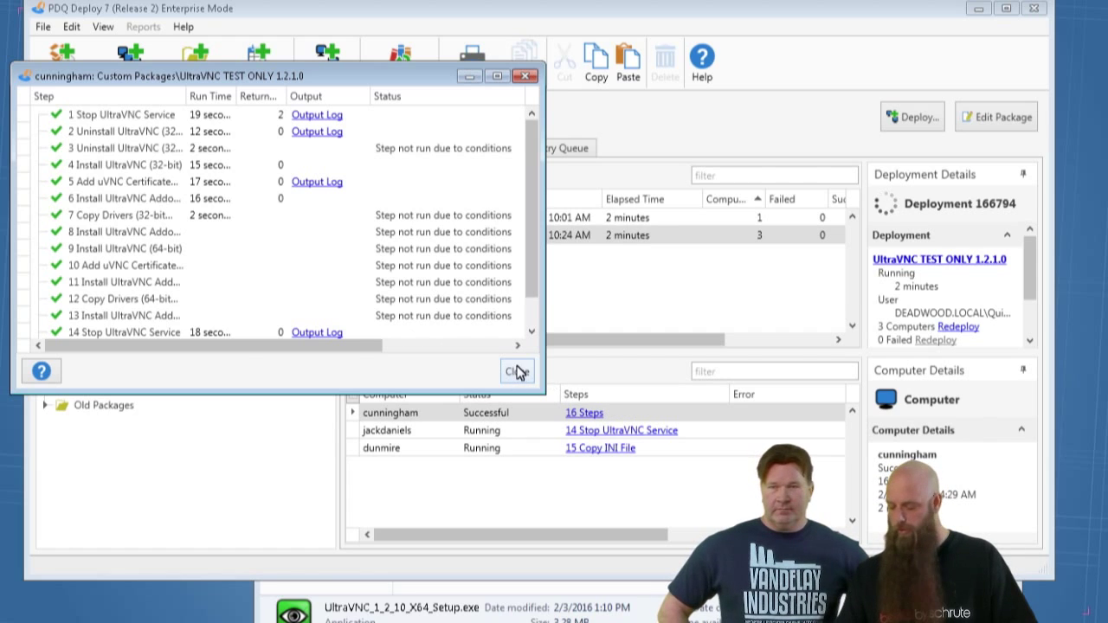
{"action": "left_click", "coordinate": [517, 371]}
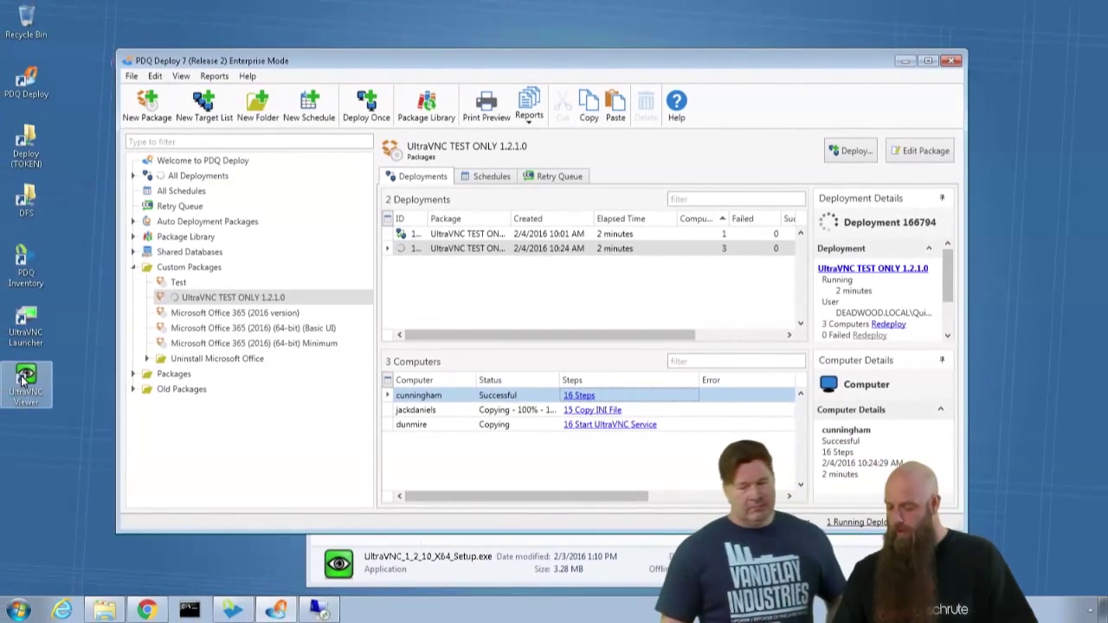
Connect to the VNC server cunningham with UltraVNC Viewer and log on with the VNC password.
{"action": "double_click", "coordinate": [25, 381]}
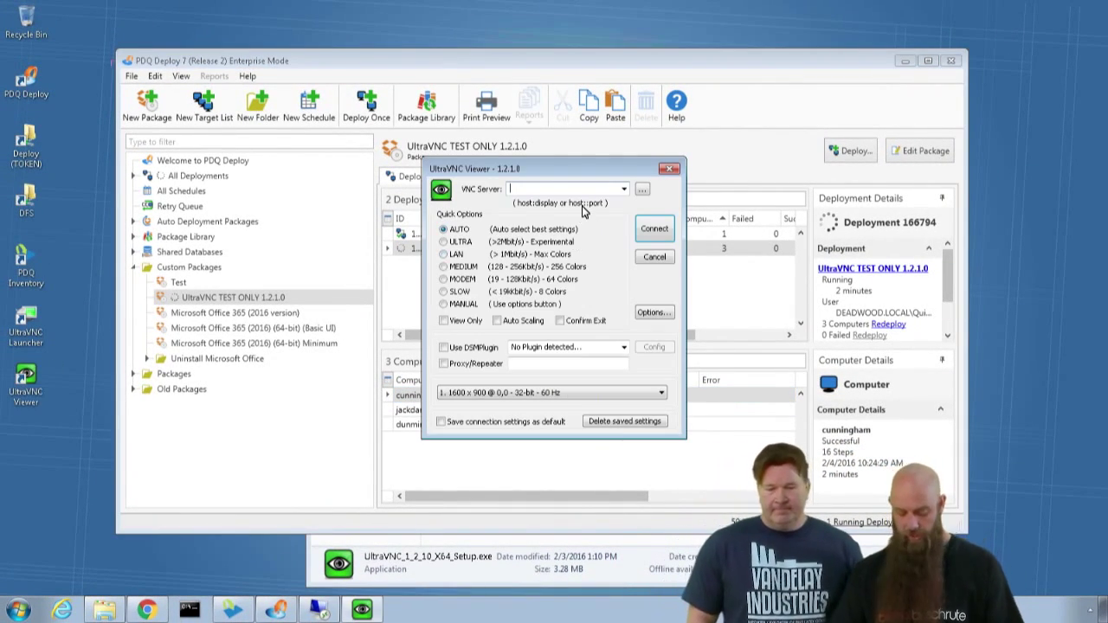
{"action": "type", "text": "cunningham"}
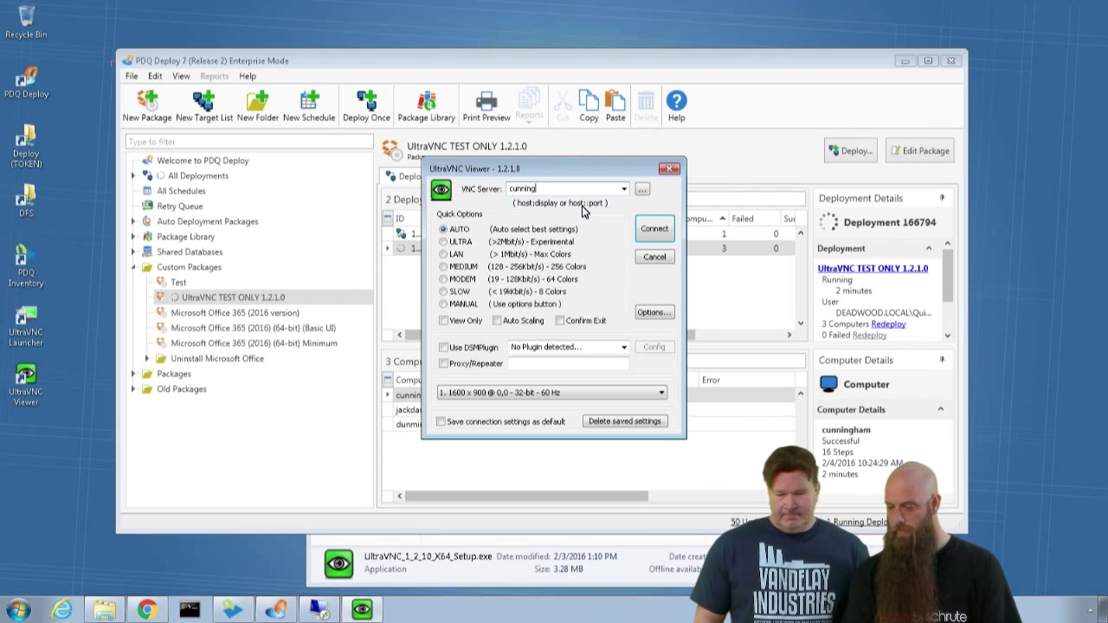
{"action": "left_click", "coordinate": [655, 230]}
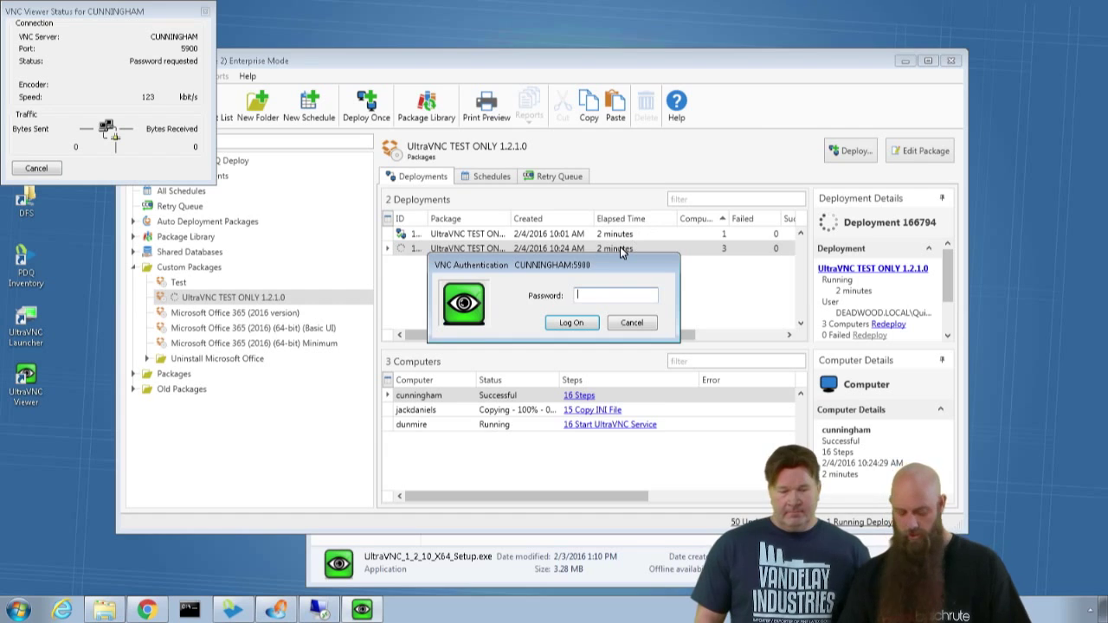
{"action": "type", "text": "••••"}
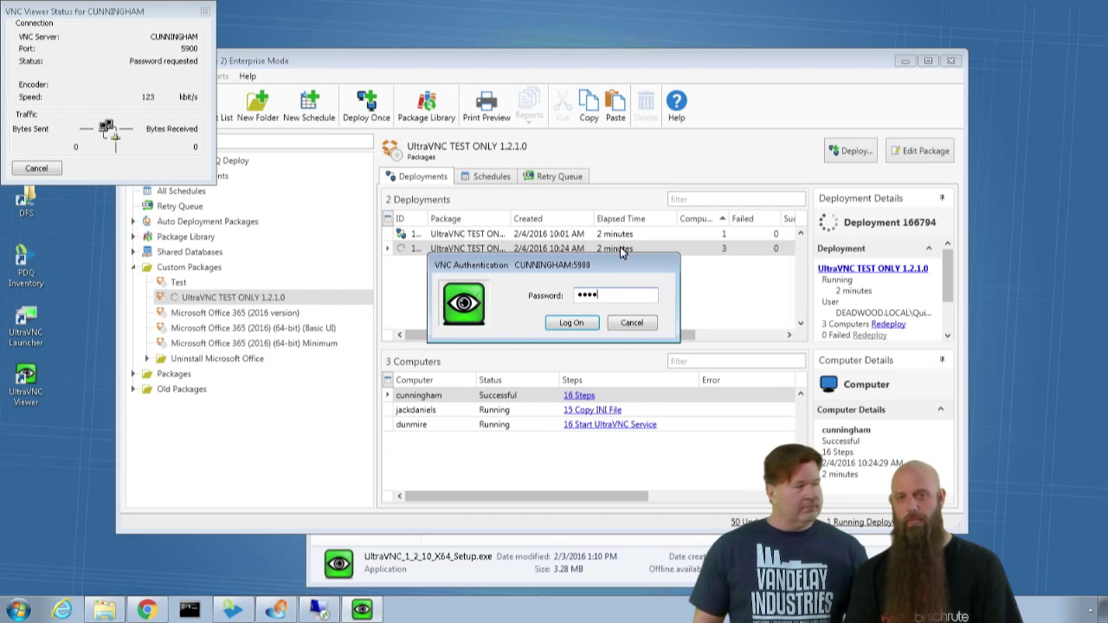
{"action": "type", "text": "••••"}
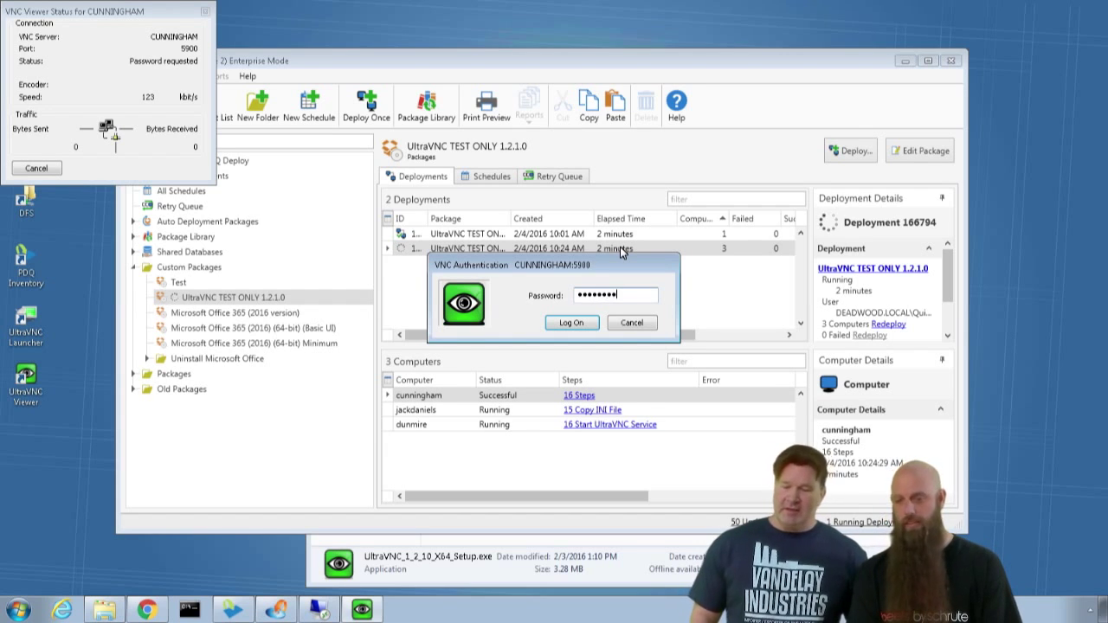
{"action": "left_click", "coordinate": [581, 324]}
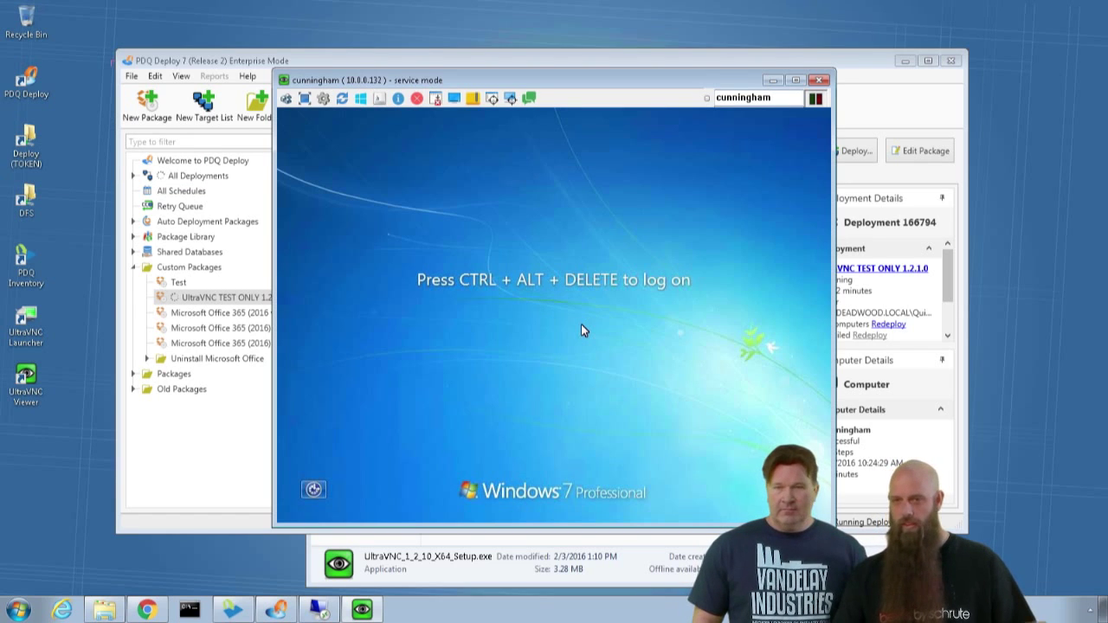
Send Ctrl+Alt+Del to cunningham's remote logon screen and log on to Windows with the account password.
{"action": "left_click", "coordinate": [286, 99]}
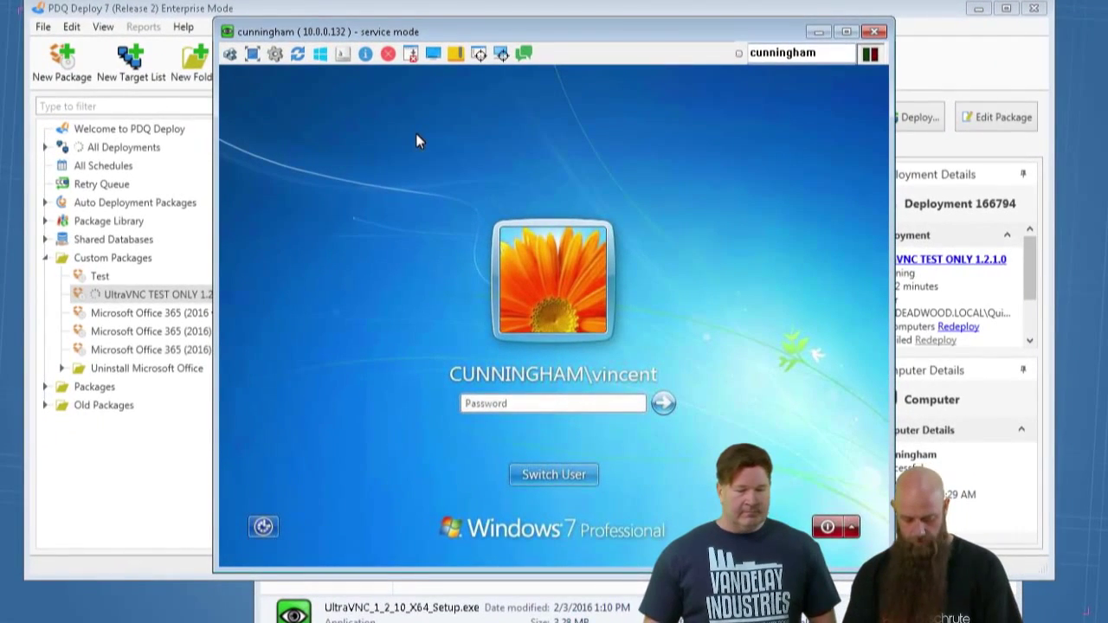
{"action": "type", "text": "****"}
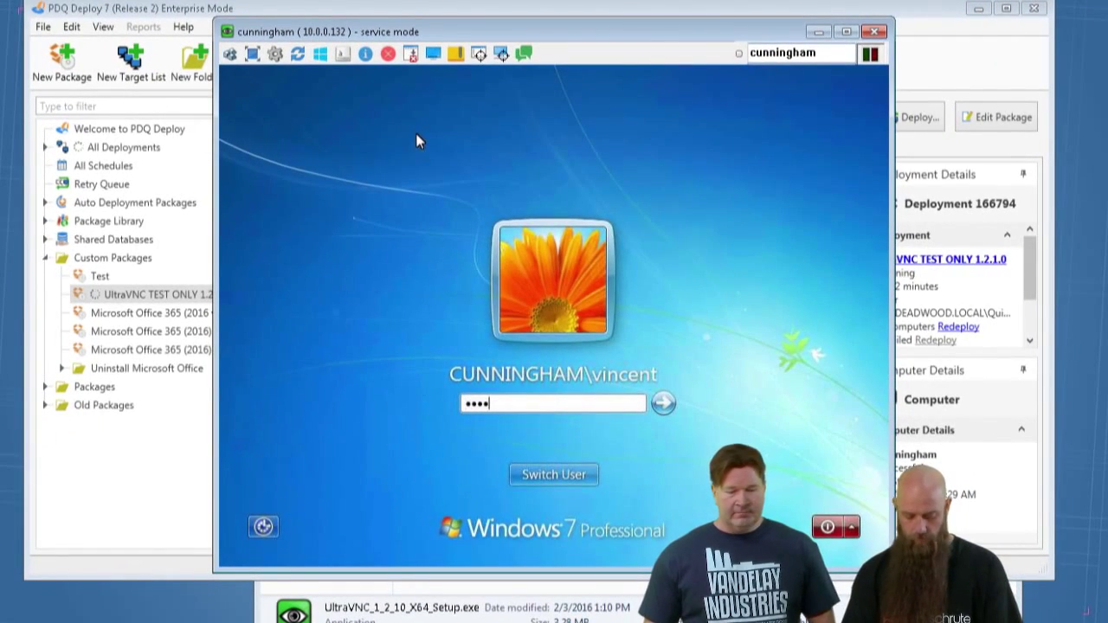
{"action": "type", "text": "******"}
{"action": "key", "text": "Return"}
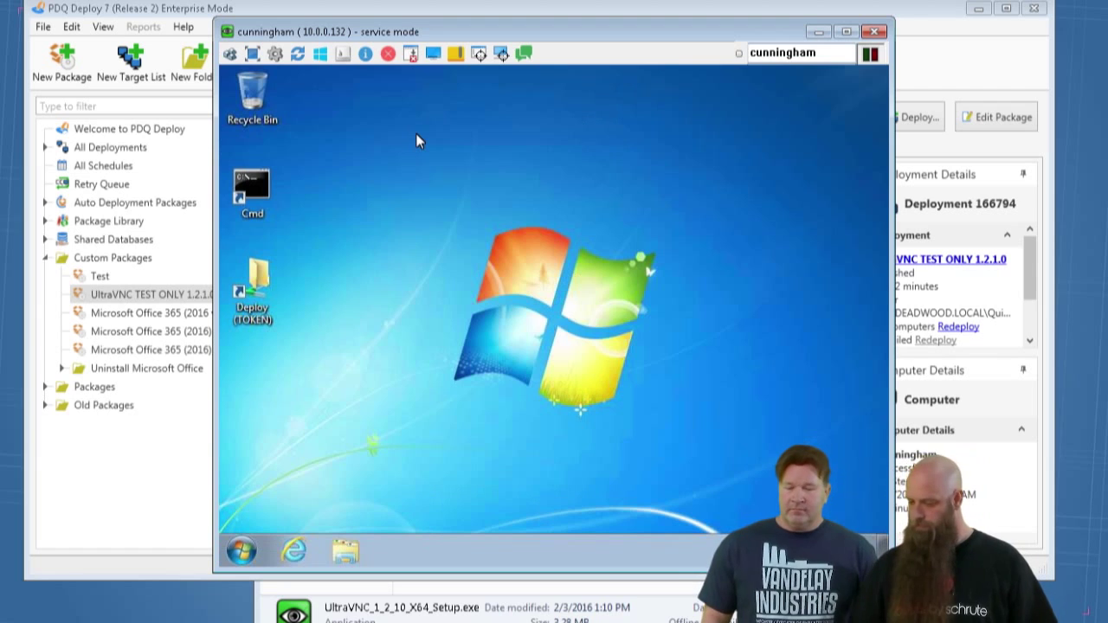
On cunningham's remote desktop, open Device Manager from the computer's properties, examine the display adapters, and end the VNC session.
{"action": "left_click", "coordinate": [253, 549]}
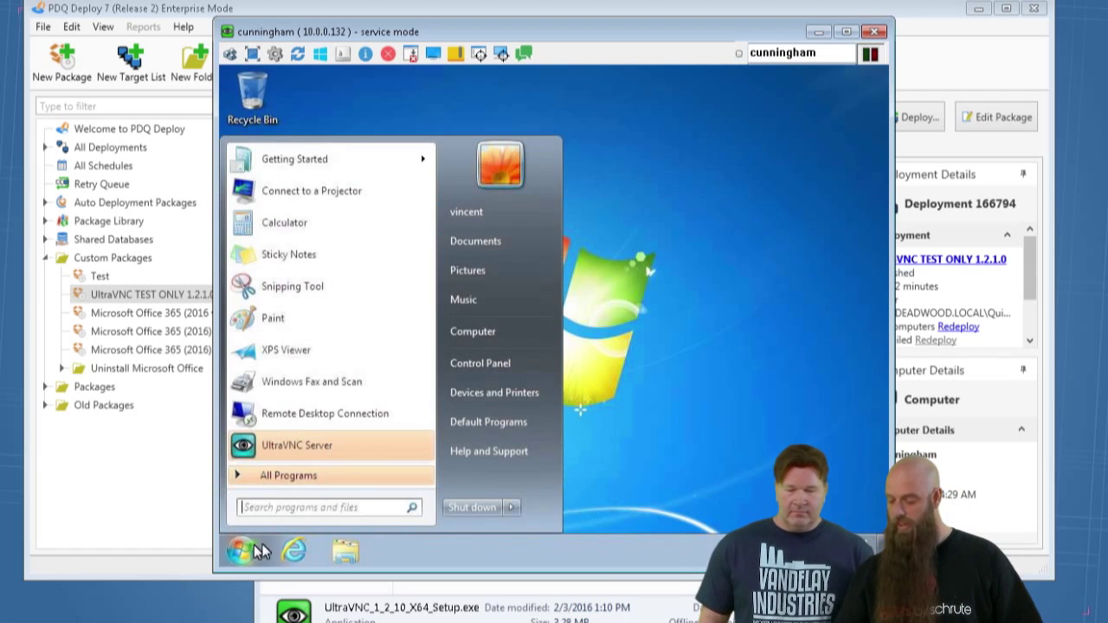
{"action": "right_click", "coordinate": [470, 336]}
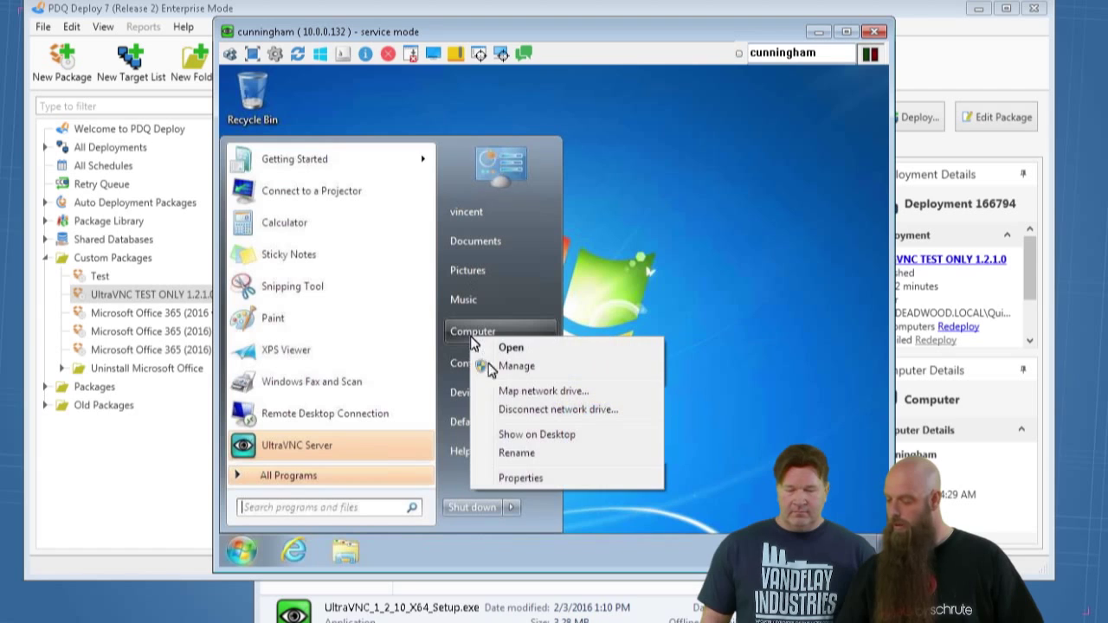
{"action": "left_click", "coordinate": [534, 481]}
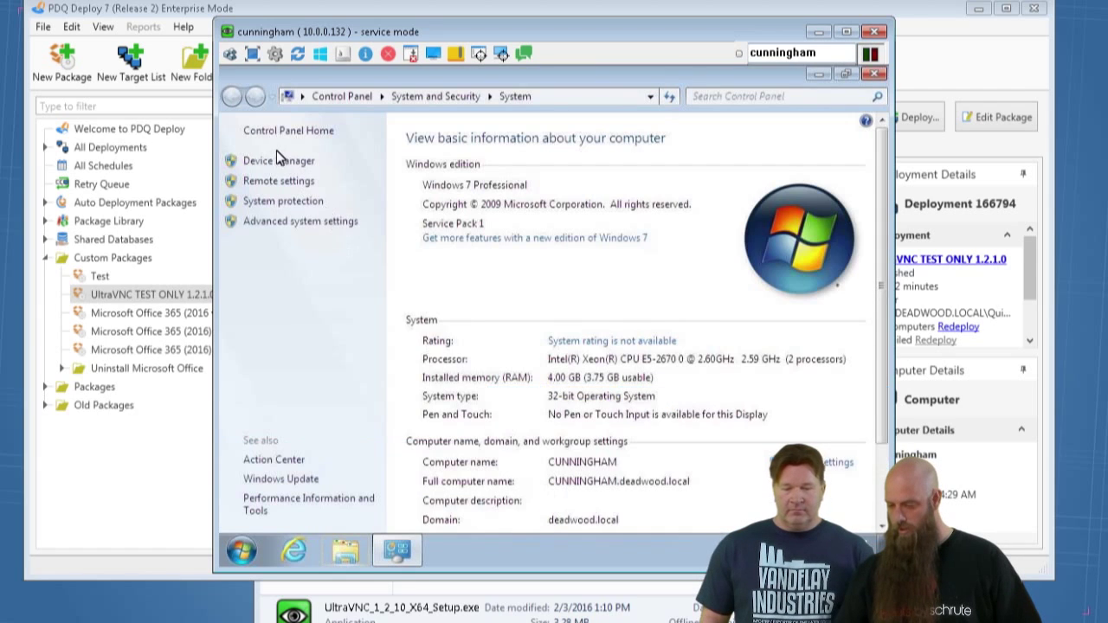
{"action": "left_click", "coordinate": [276, 162]}
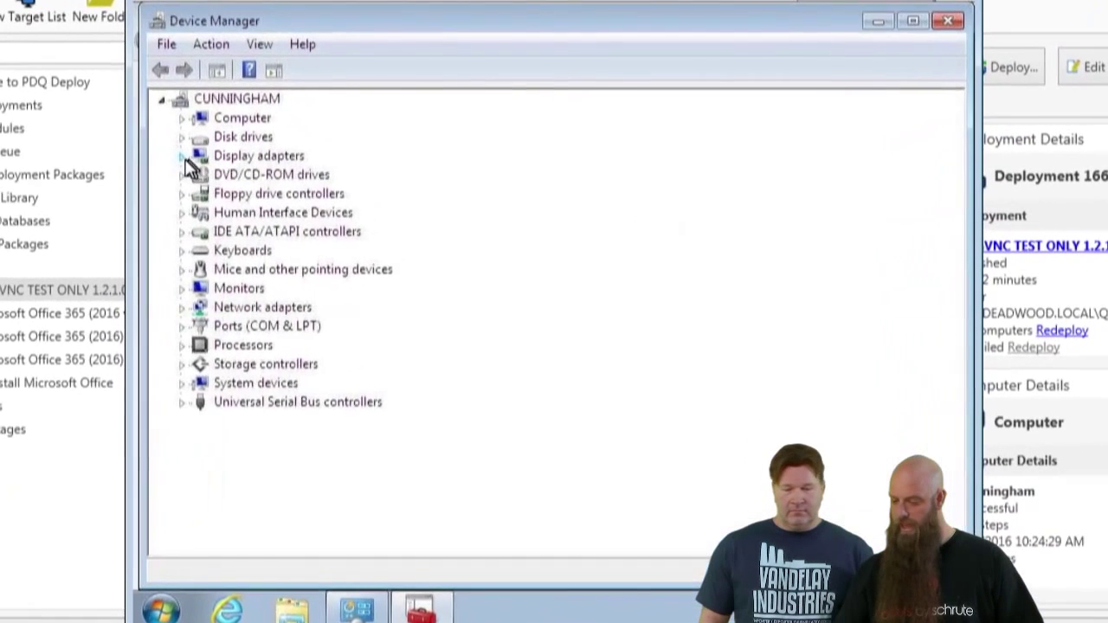
{"action": "left_click", "coordinate": [182, 156]}
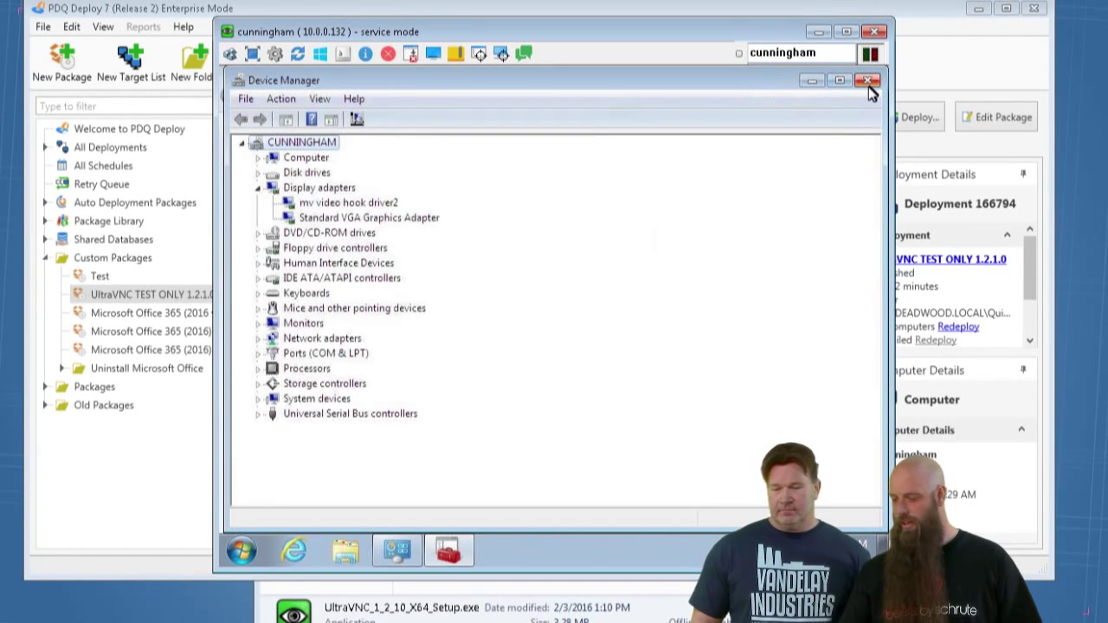
{"action": "left_click", "coordinate": [868, 81]}
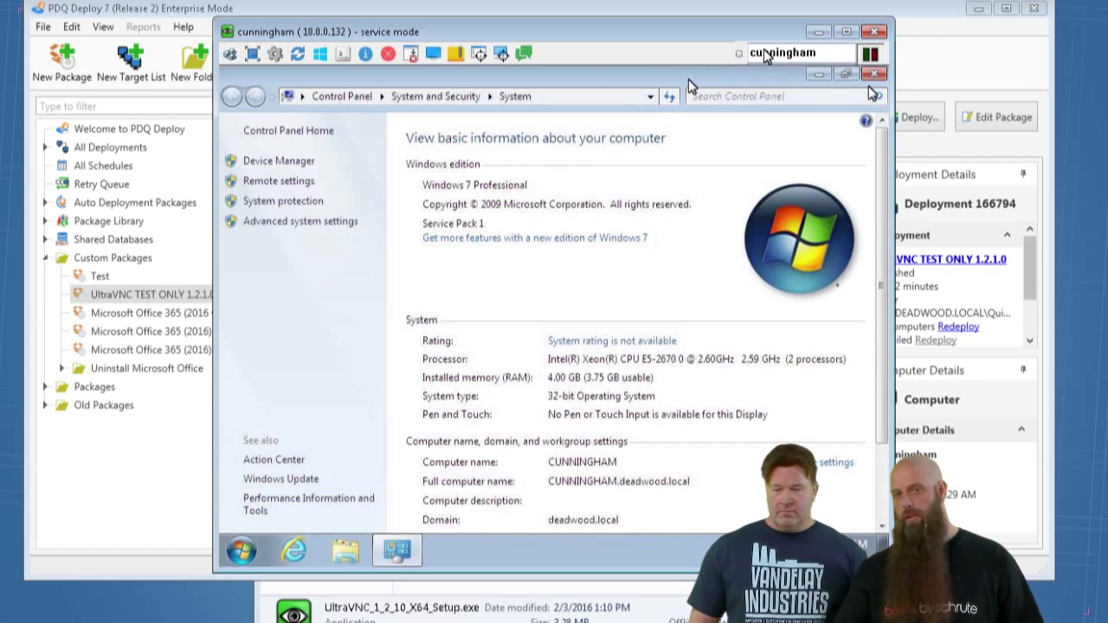
{"action": "left_click", "coordinate": [875, 32]}
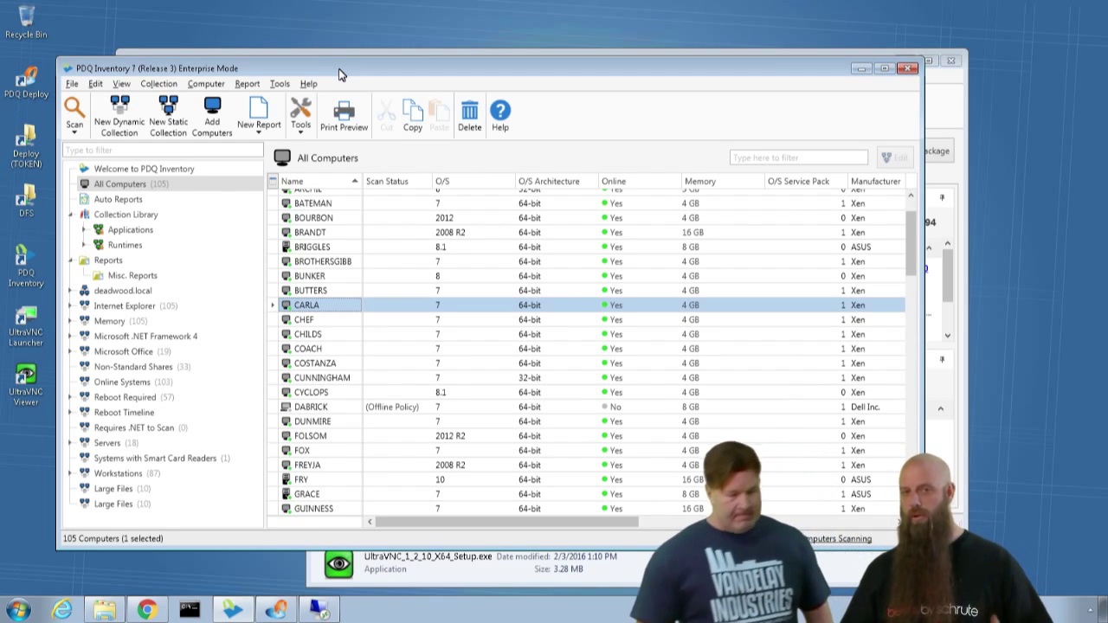
In PDQ Inventory, open the Remote Control preferences.
{"action": "left_click", "coordinate": [73, 84]}
{"action": "left_click", "coordinate": [109, 199]}
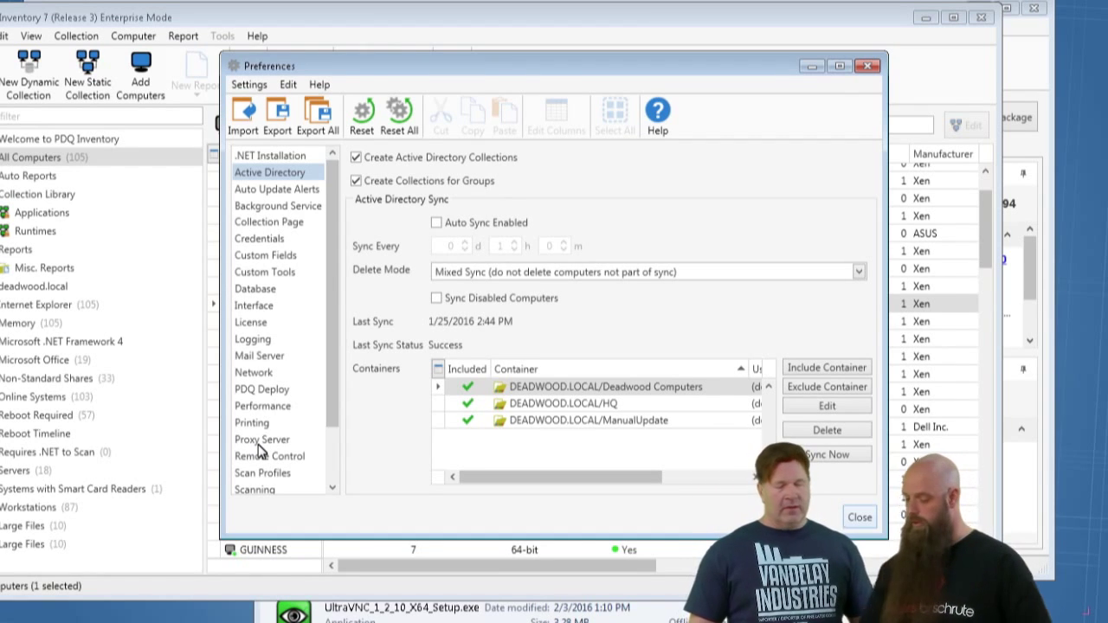
{"action": "left_click", "coordinate": [263, 458]}
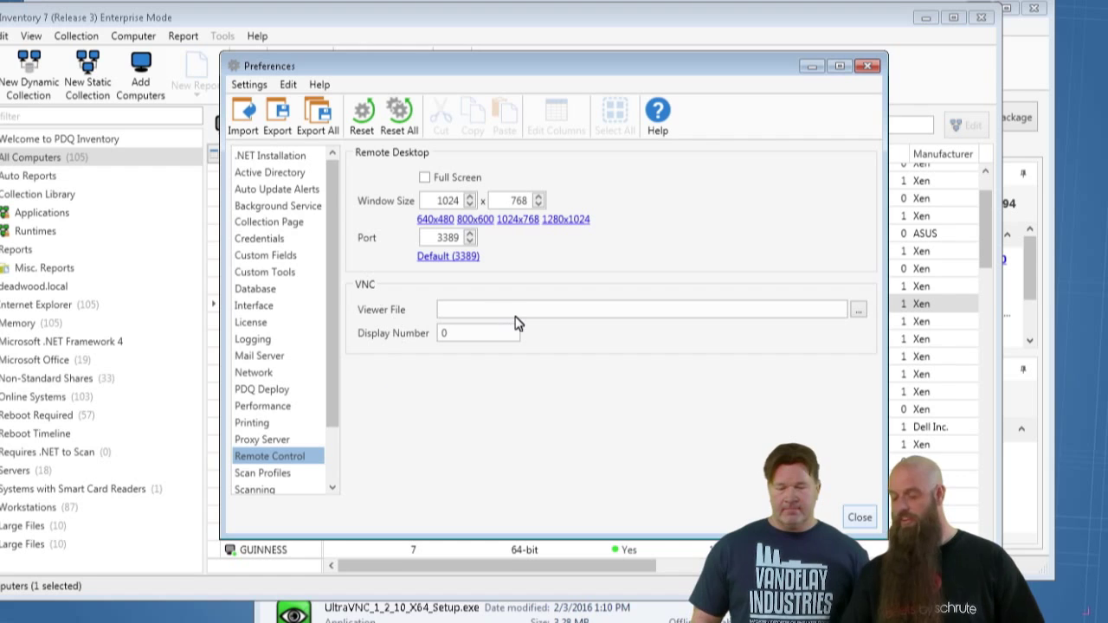
Set the VNC viewer file to C:\Program Files\uvnc bvba\UltraVNC\vncviewer.exe and close the preferences.
{"action": "left_click", "coordinate": [858, 309]}
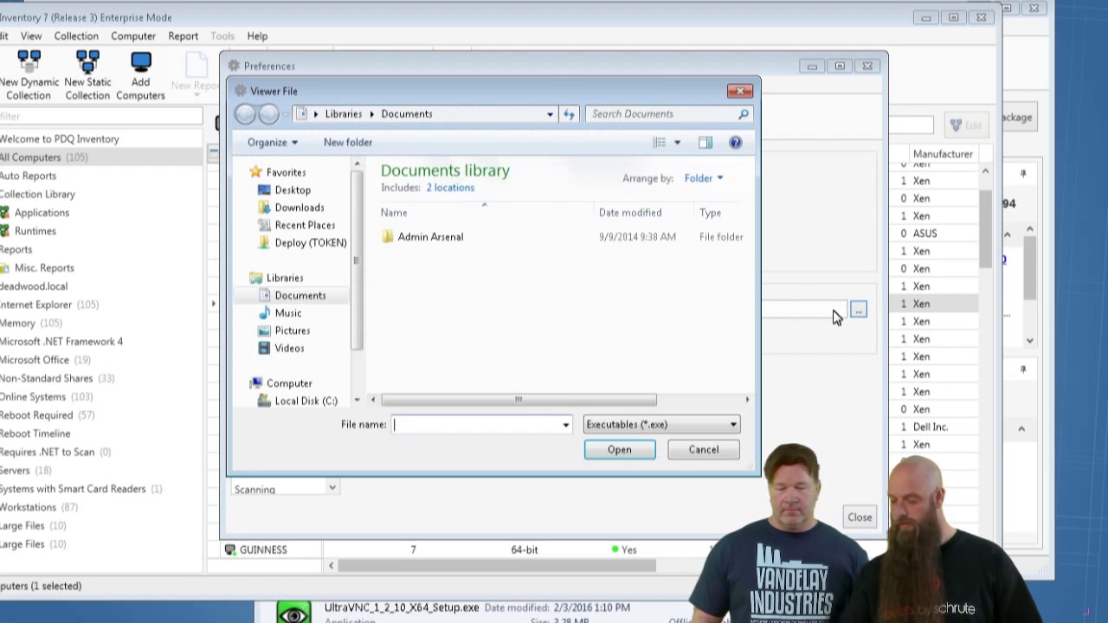
{"action": "left_click", "coordinate": [472, 118]}
{"action": "type", "text": "c"}
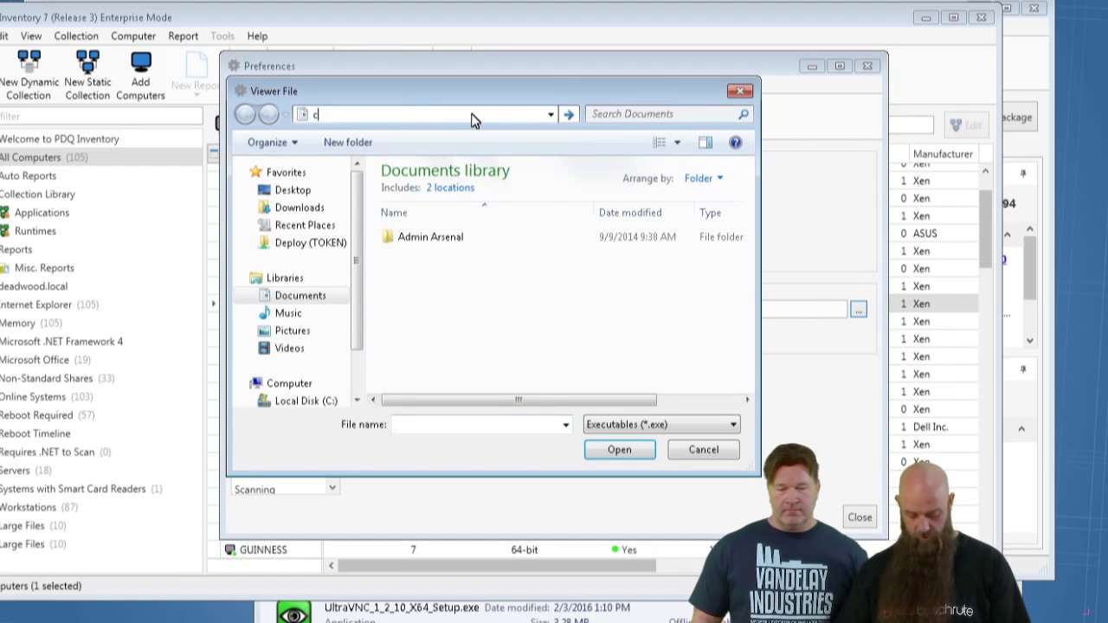
{"action": "type", "text": ":"}
{"action": "key", "text": "Return"}
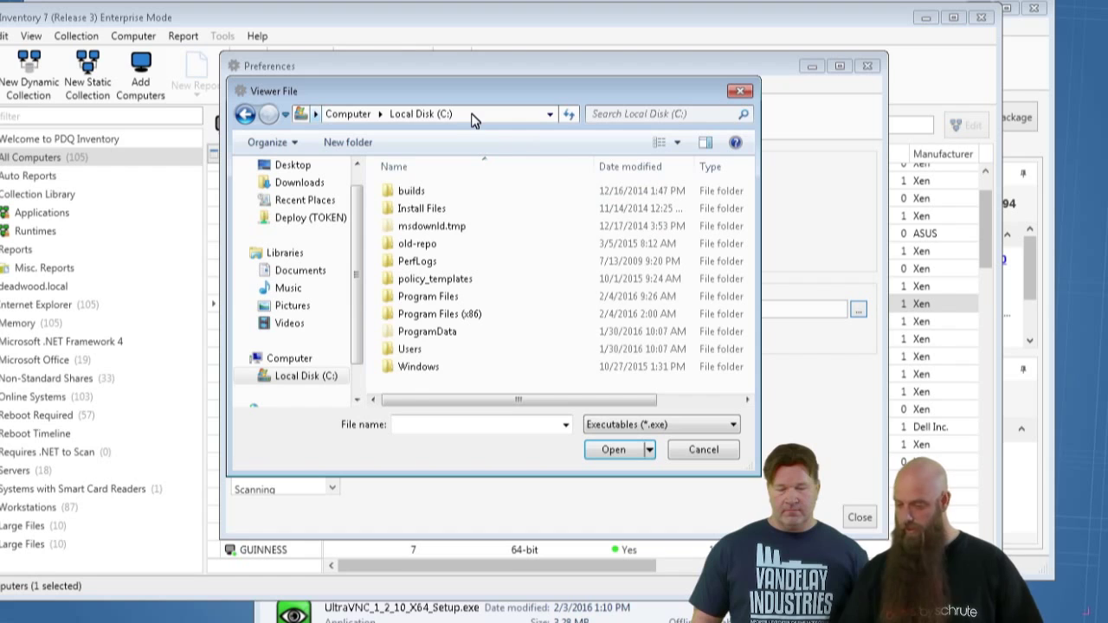
{"action": "double_click", "coordinate": [410, 302]}
{"action": "scroll", "coordinate": [407, 351], "scroll_direction": "down", "scroll_amount": 3}
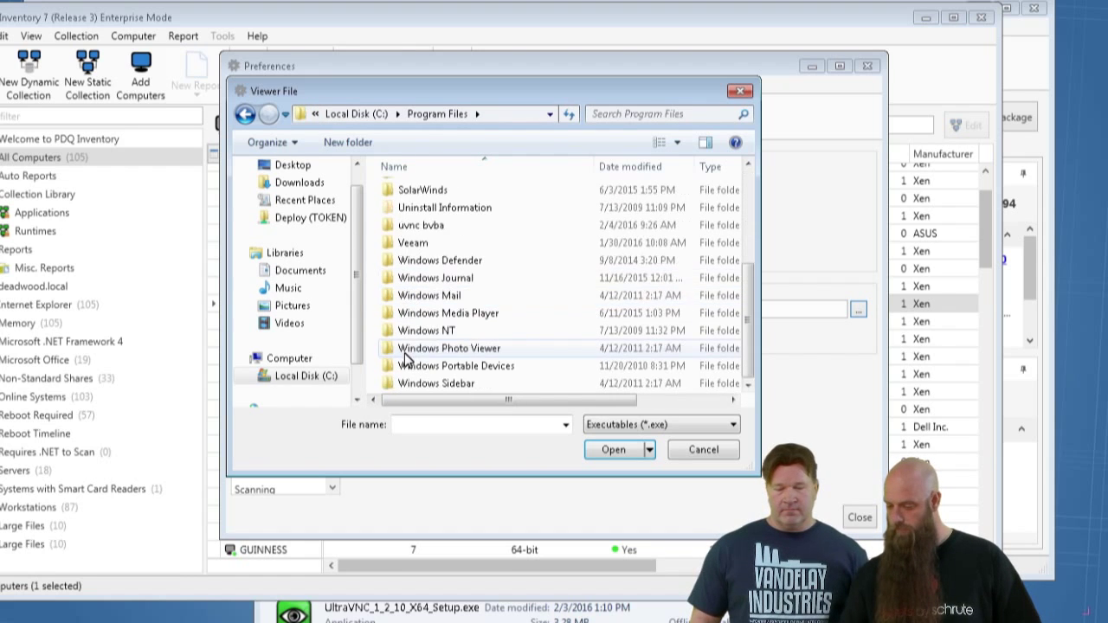
{"action": "double_click", "coordinate": [405, 226]}
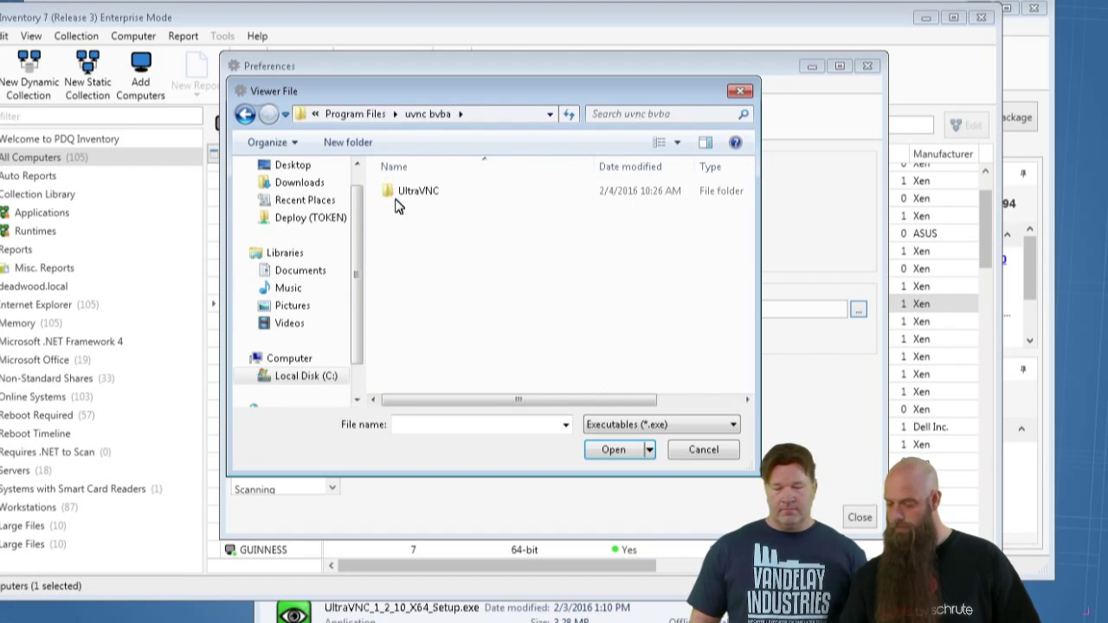
{"action": "double_click", "coordinate": [391, 191]}
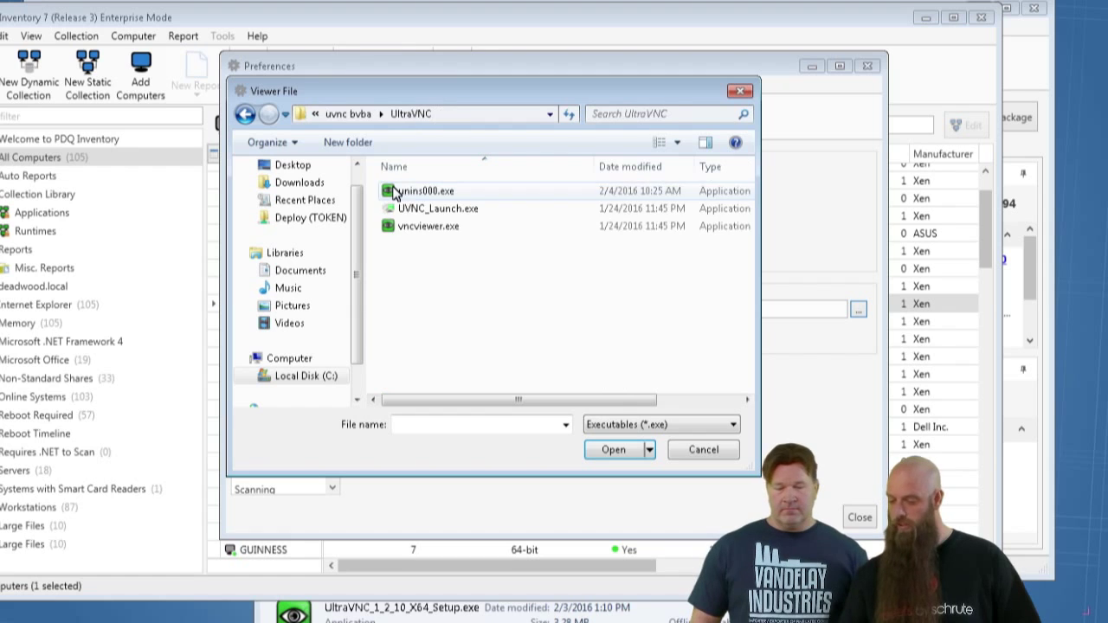
{"action": "left_click", "coordinate": [422, 229]}
{"action": "left_click", "coordinate": [613, 452]}
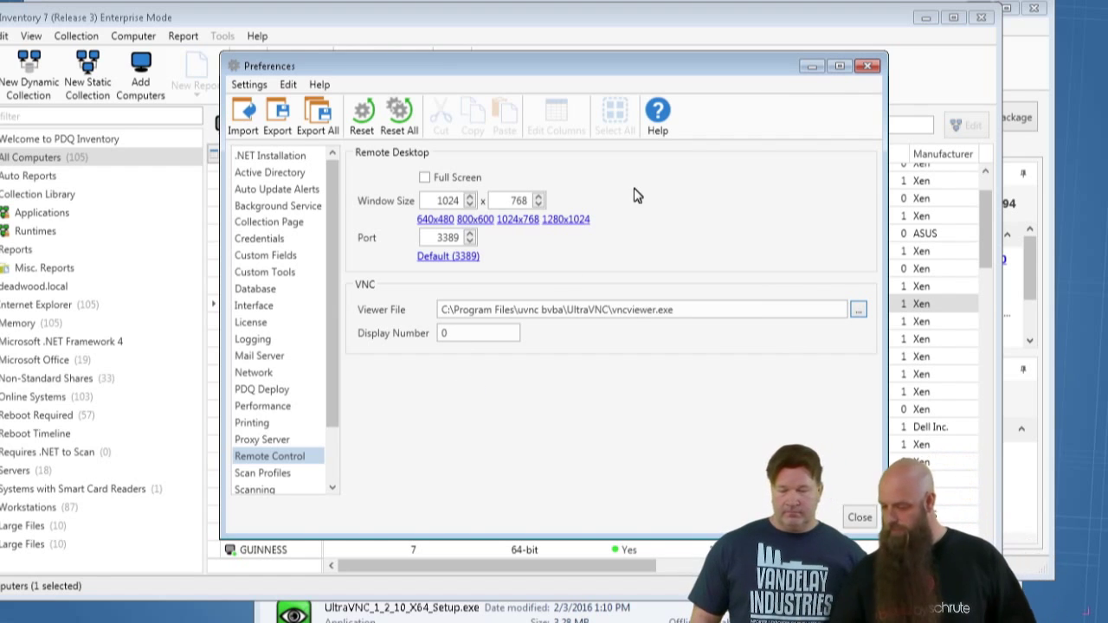
{"action": "left_click", "coordinate": [858, 518]}
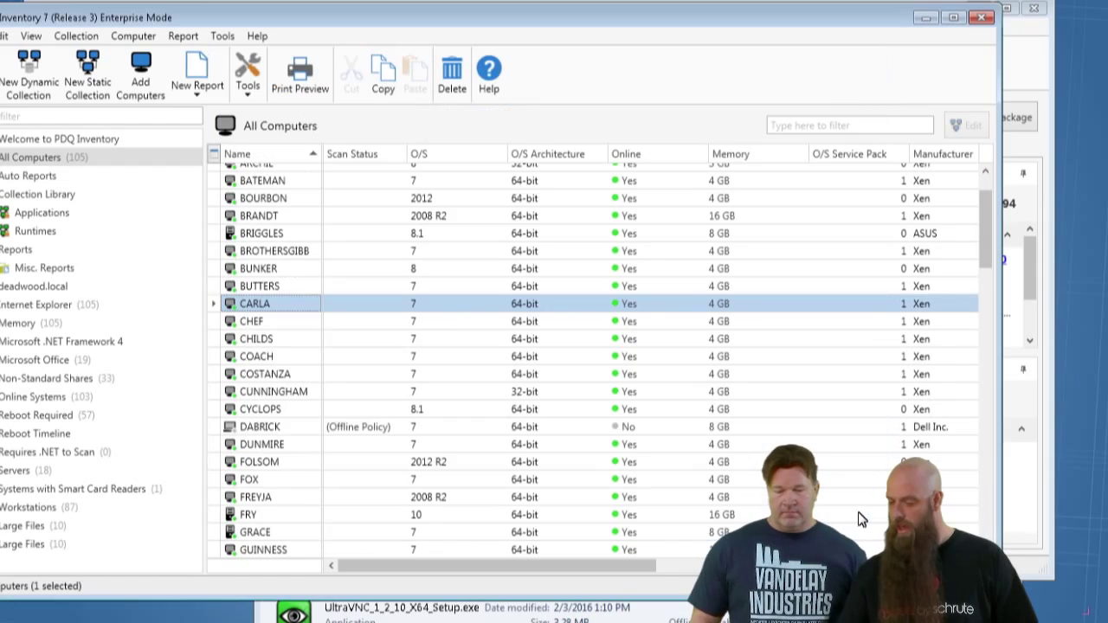
Connect to CUNNINGHAM with PDQ Inventory's VNC tool, log on with the VNC password, and close the session.
{"action": "left_click", "coordinate": [262, 393]}
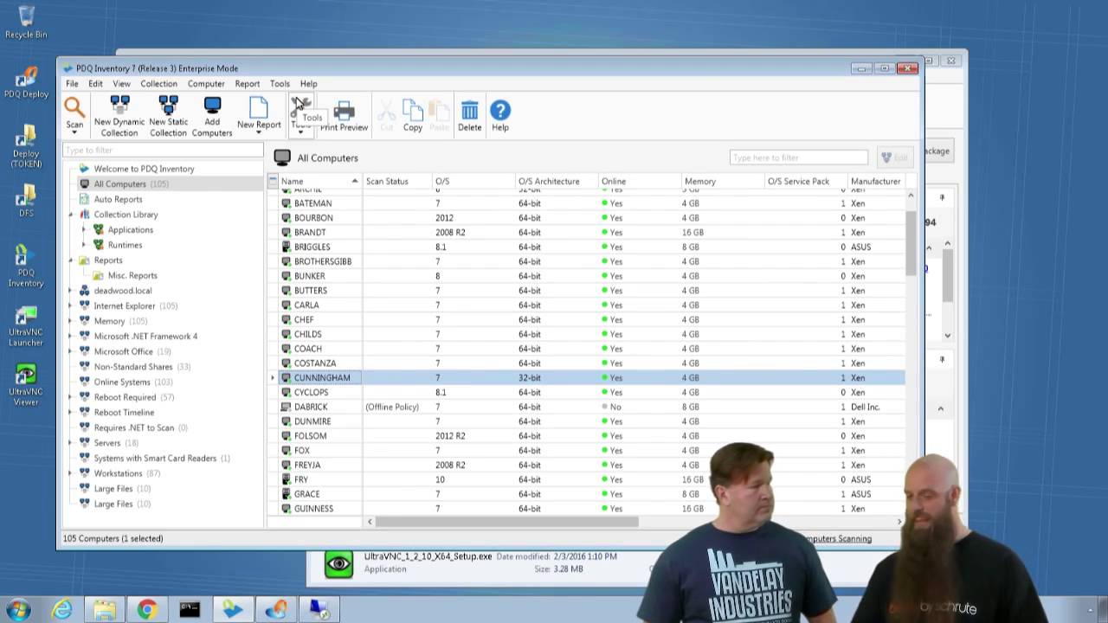
{"action": "left_click", "coordinate": [277, 85]}
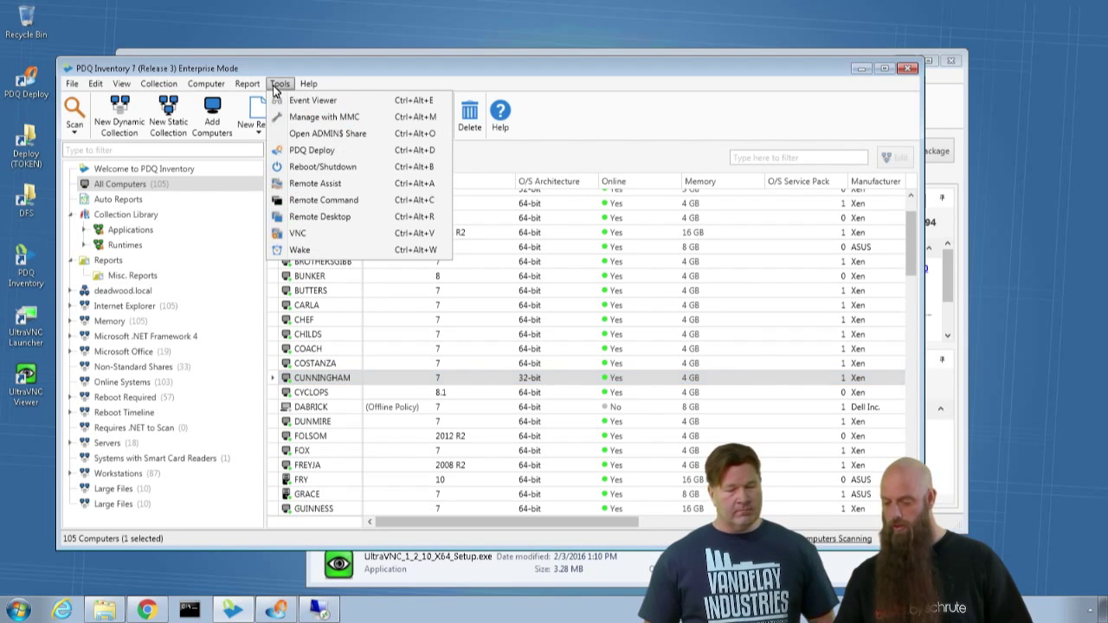
{"action": "left_click", "coordinate": [331, 241]}
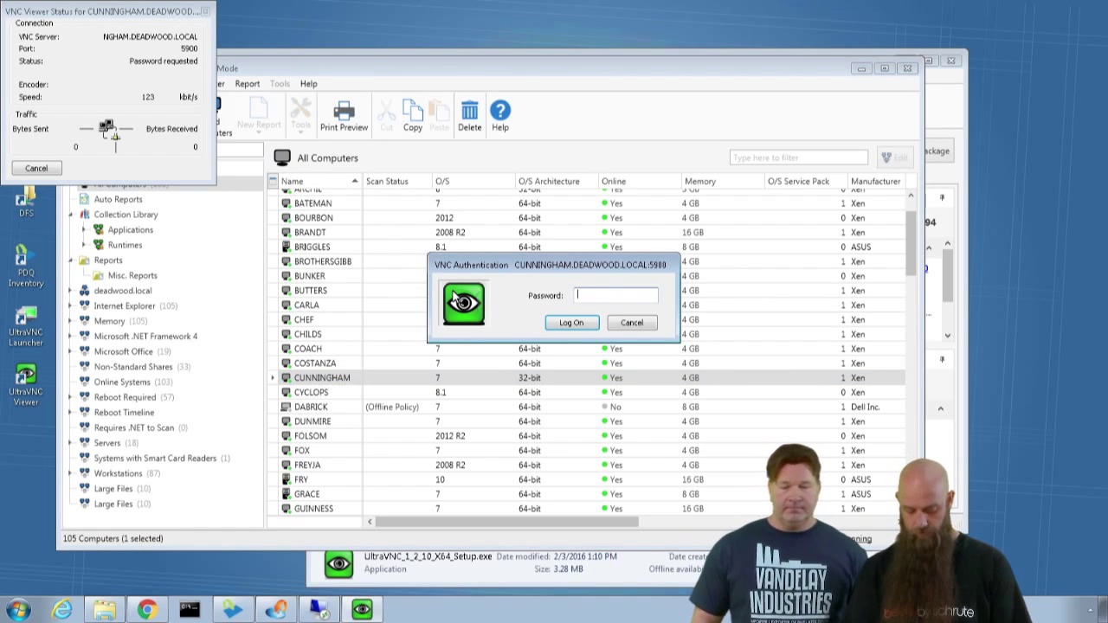
{"action": "type", "text": "********"}
{"action": "key", "text": "Return"}
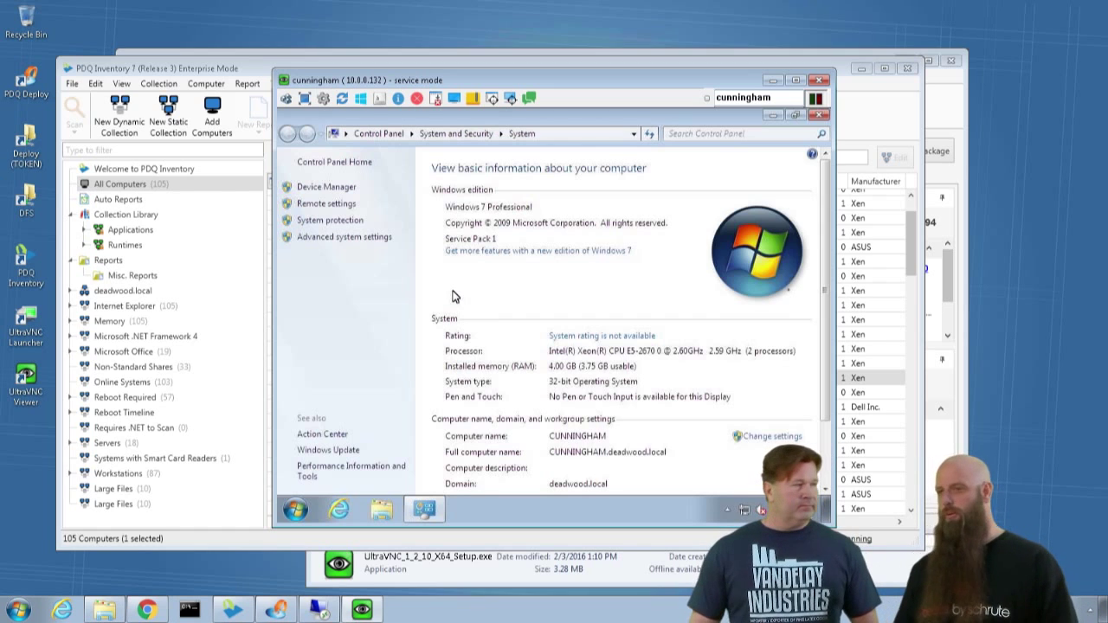
{"action": "left_click", "coordinate": [820, 80]}
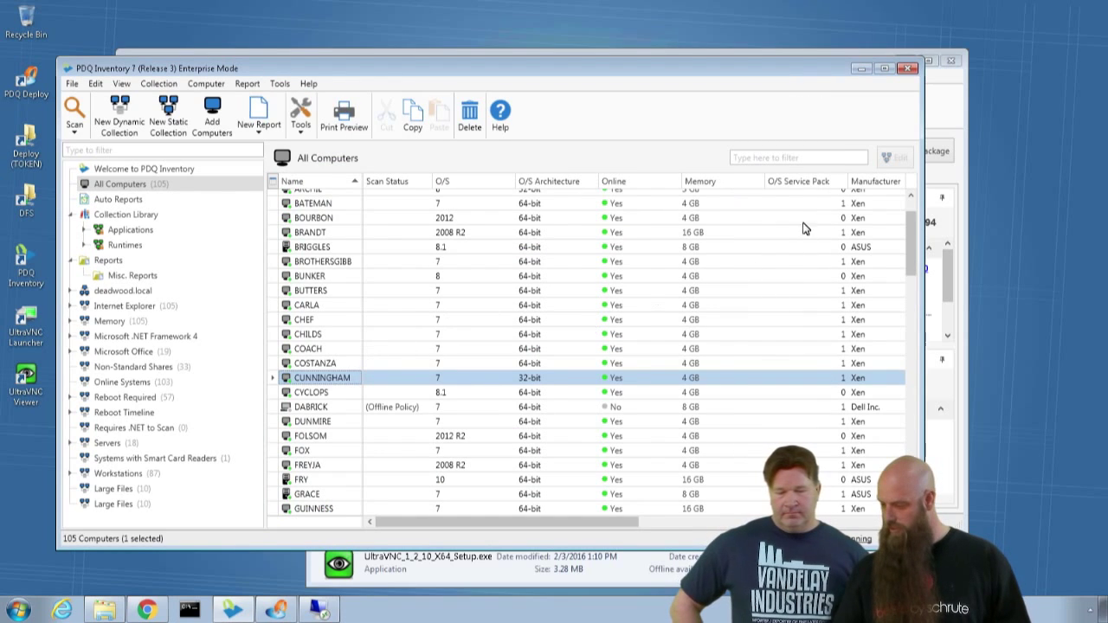
Filter the computers by "jack", connect to JACKDANIELS over VNC with the VNC password, and close the session.
{"action": "left_click", "coordinate": [766, 159]}
{"action": "type", "text": "jack"}
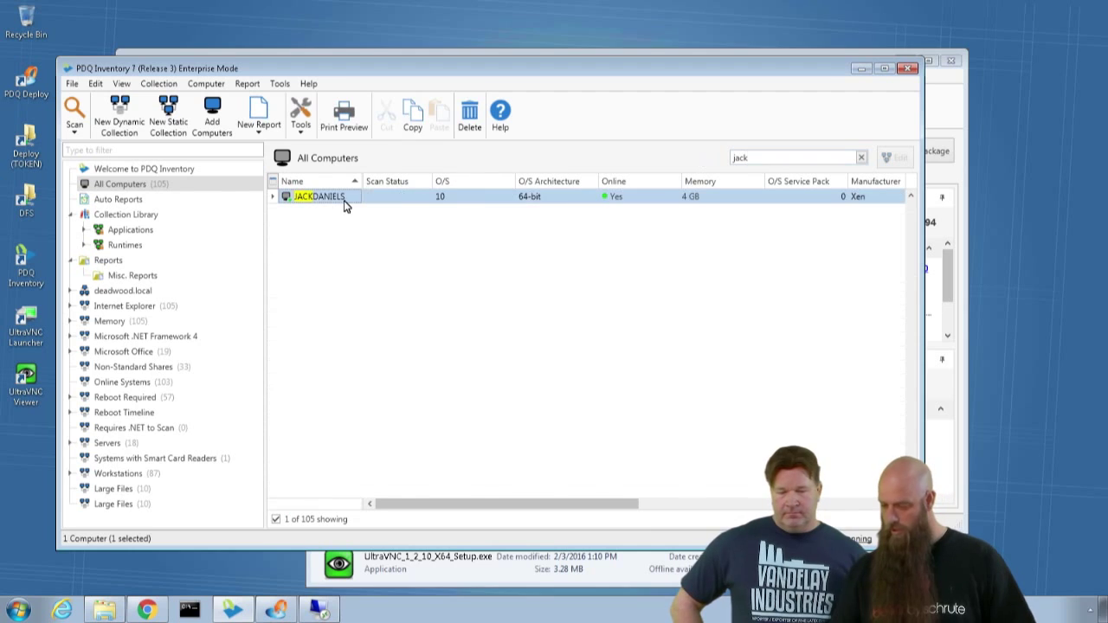
{"action": "left_click", "coordinate": [343, 199]}
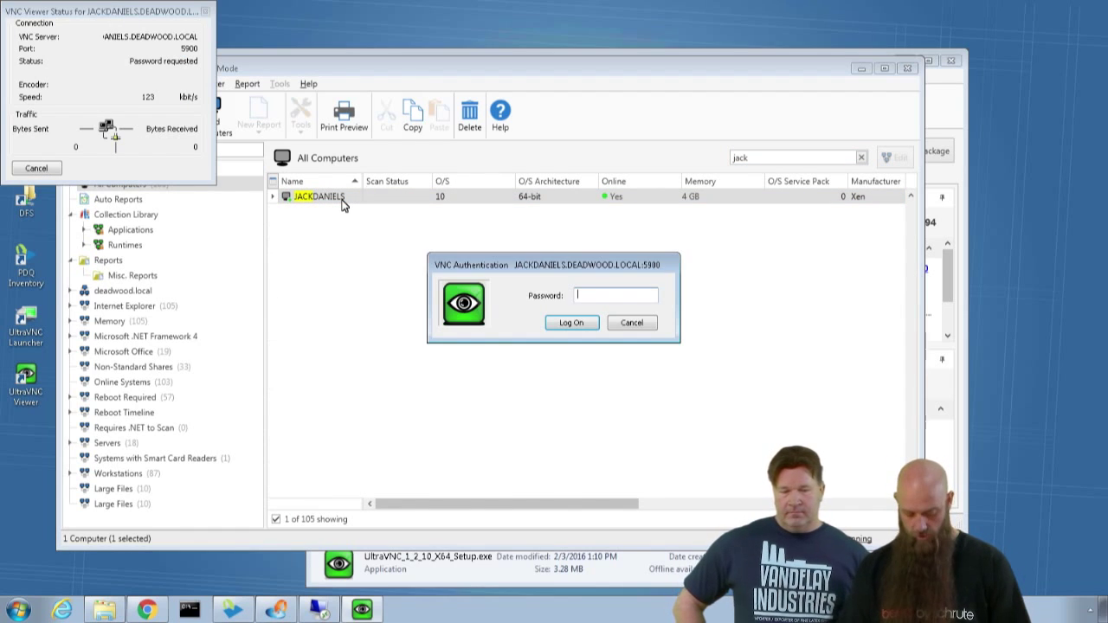
{"action": "type", "text": "********"}
{"action": "key", "text": "Return"}
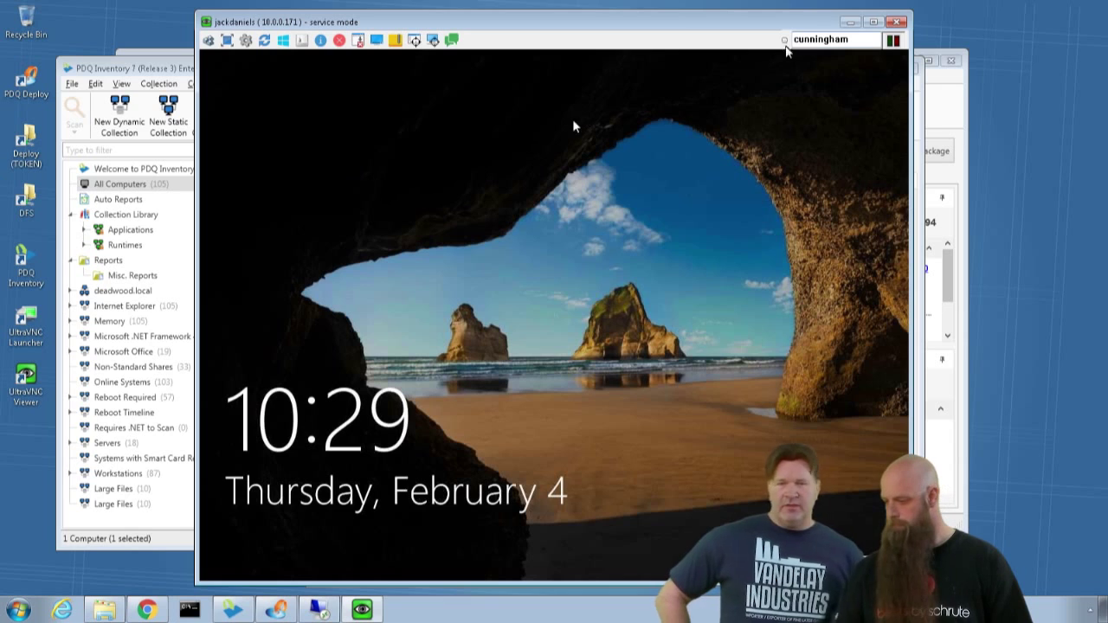
{"action": "left_click", "coordinate": [893, 22]}
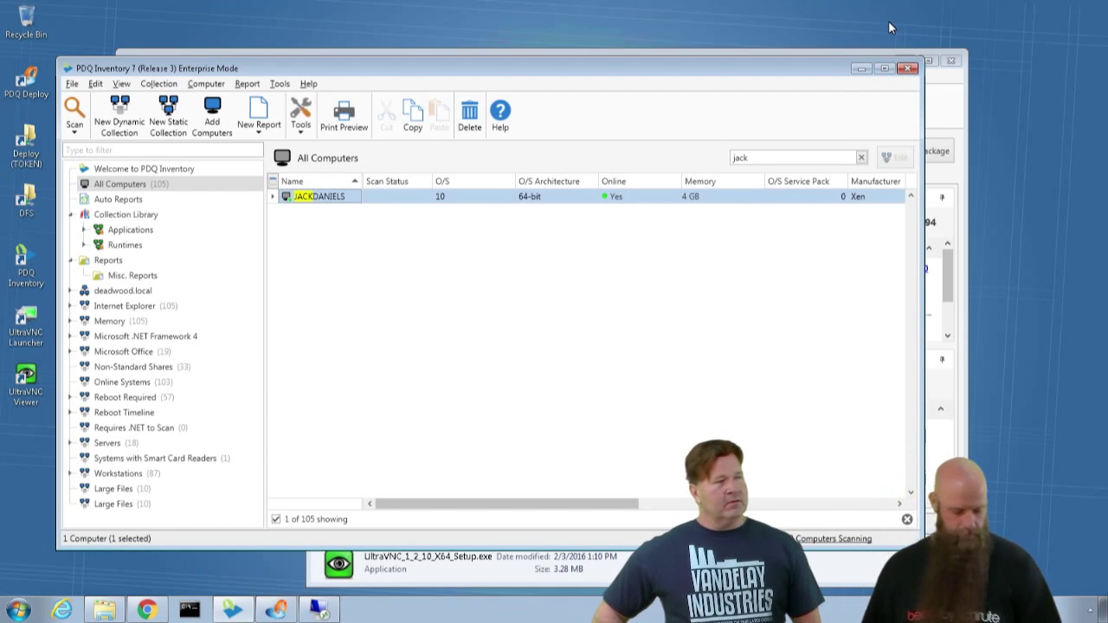